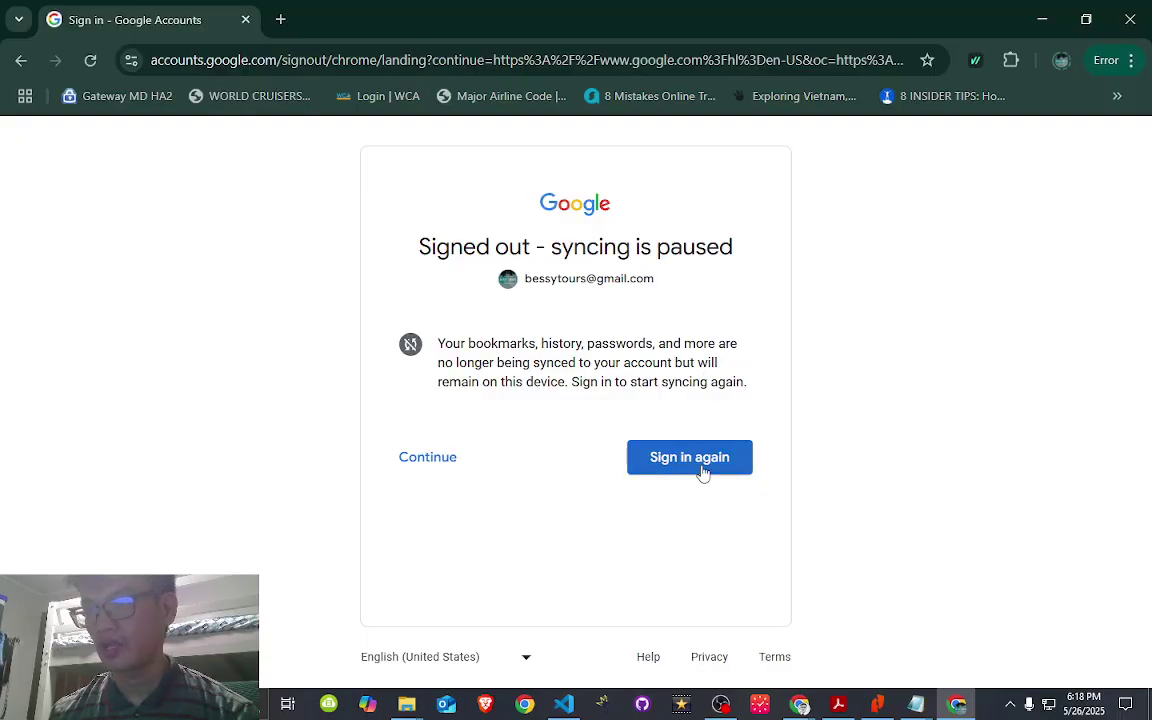
- Resume signing in to the paused account and approve Windows Hello with the PIN
{"action": "left_click", "coordinate": [698, 462]}
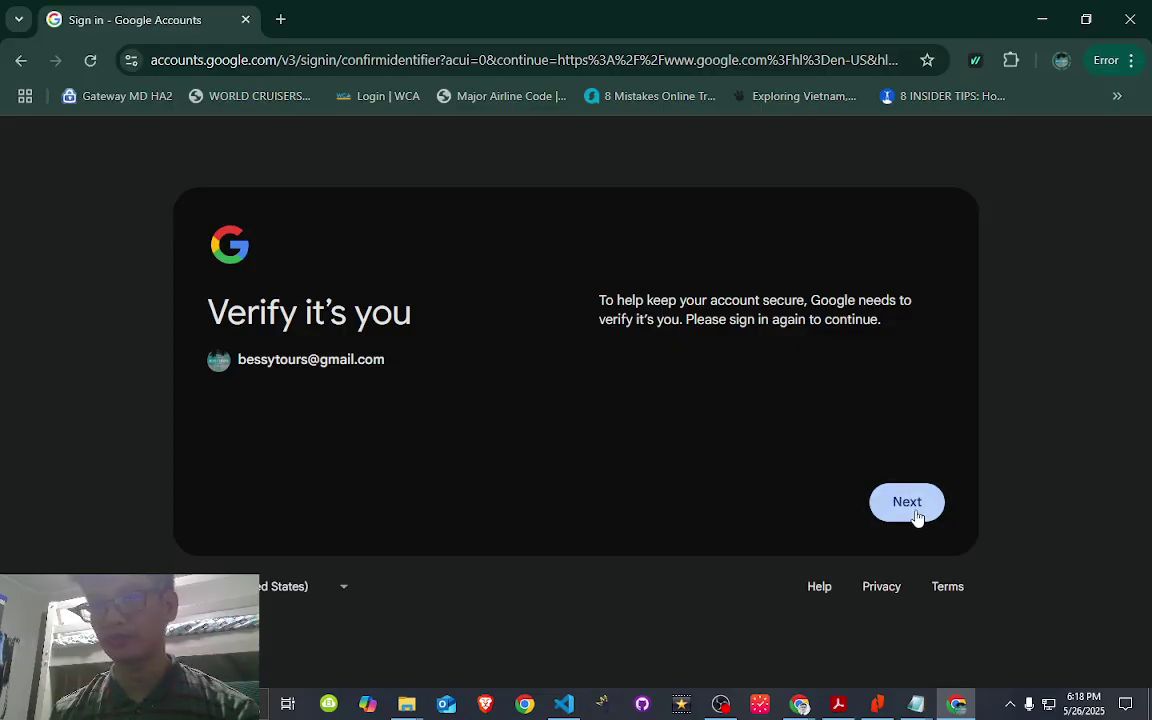
{"action": "left_click", "coordinate": [916, 516]}
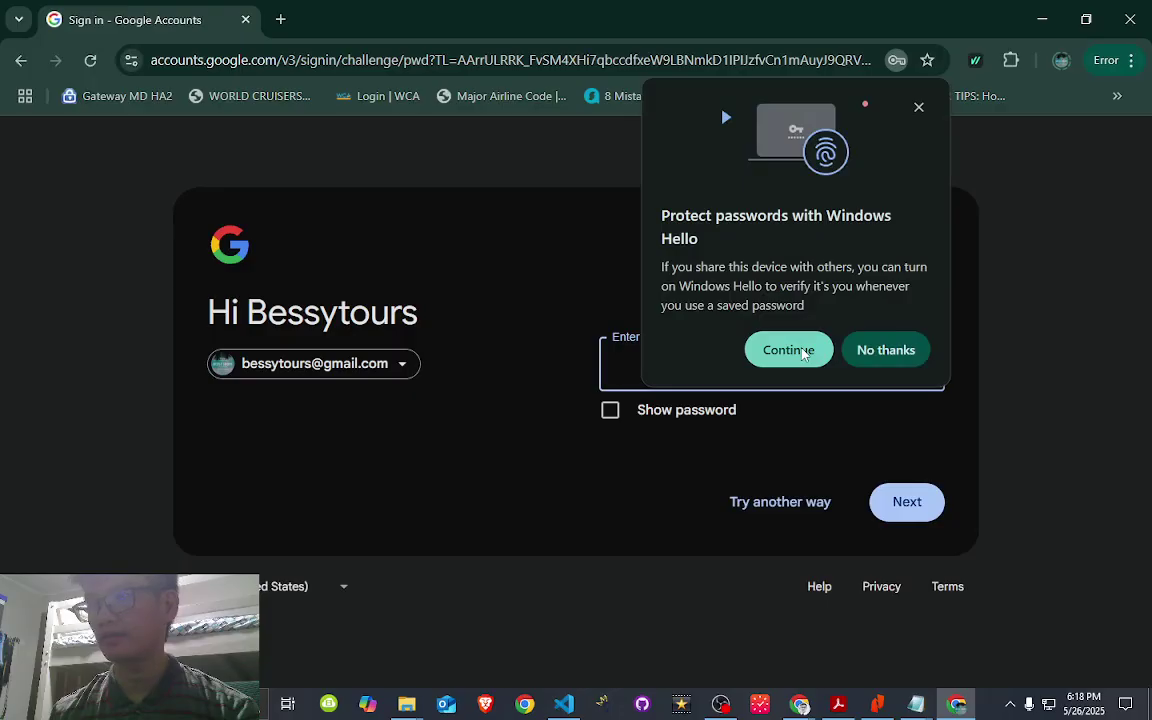
{"action": "left_click", "coordinate": [804, 353]}
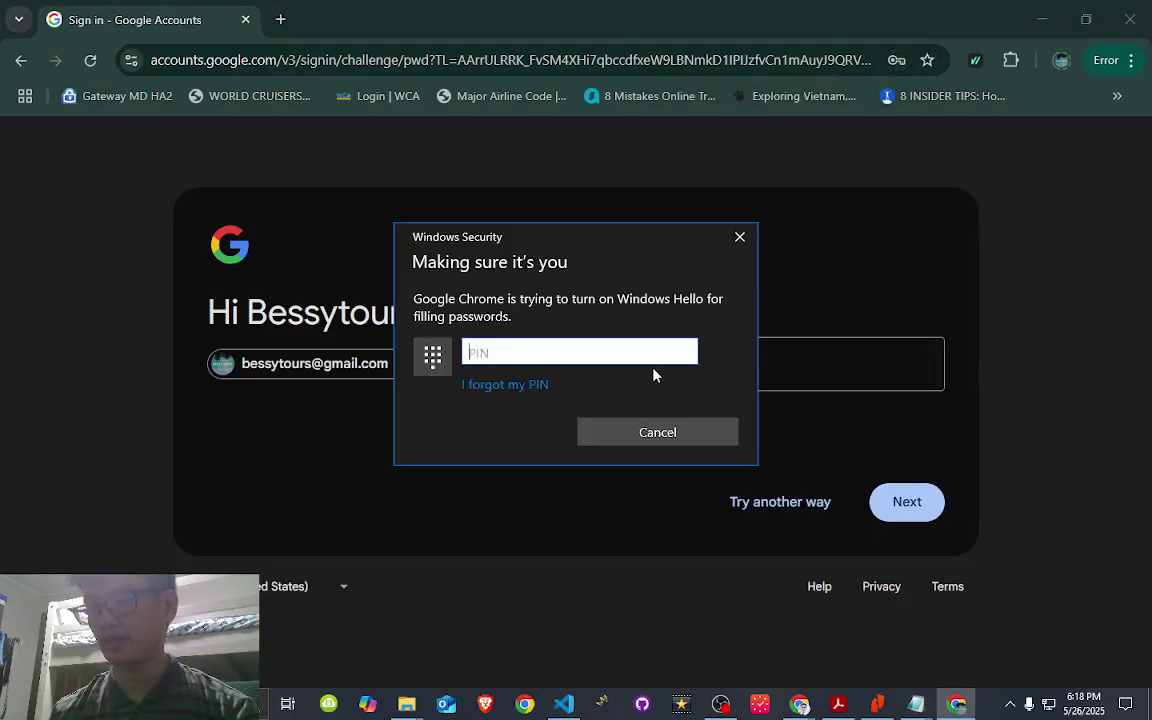
{"action": "type", "text": "****"}
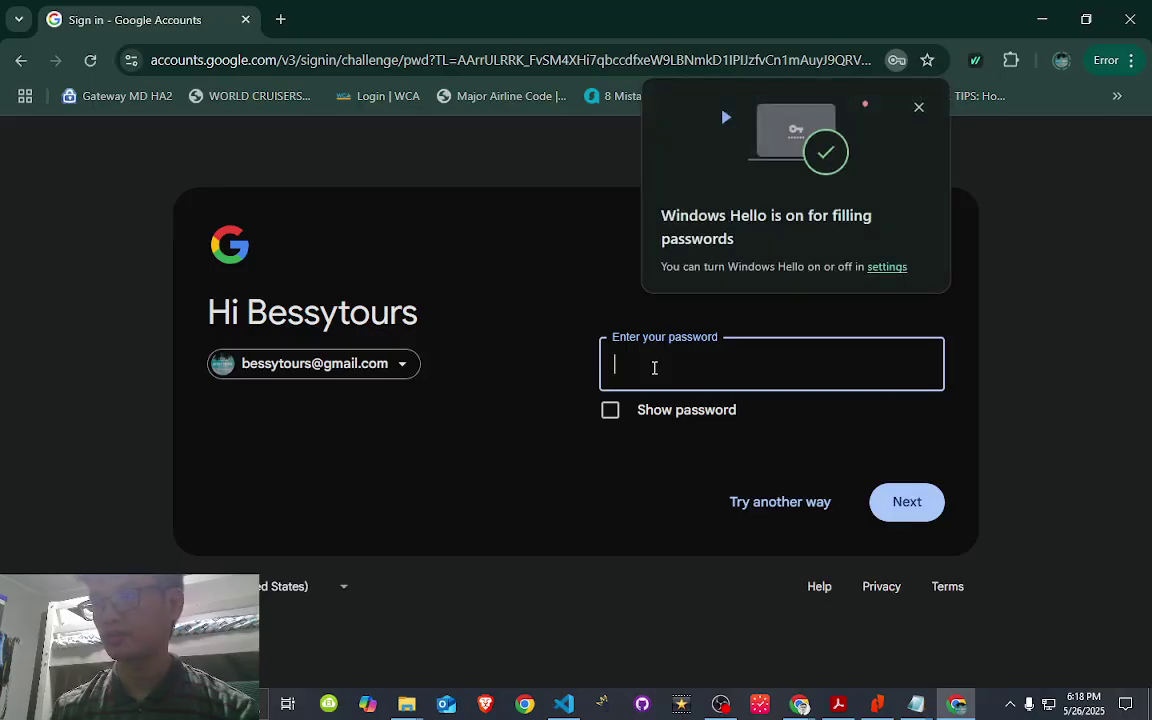
- Enter and submit the account password, then dismiss the Windows Hello notice
{"action": "left_click", "coordinate": [655, 370]}
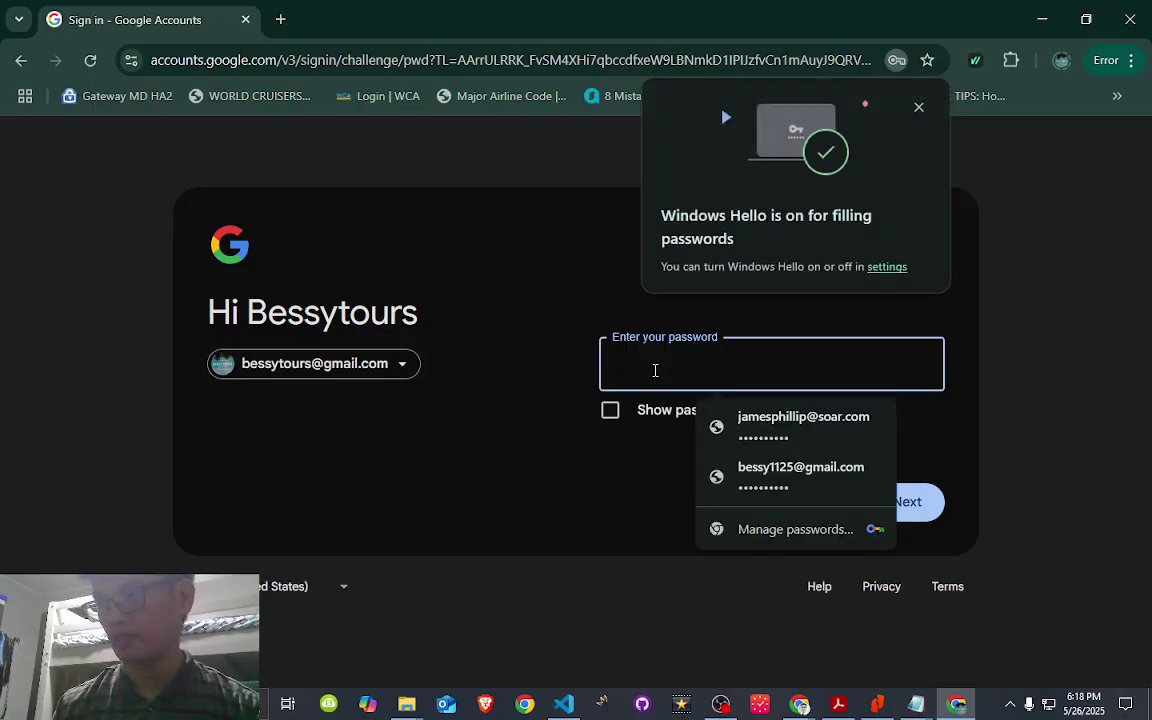
{"action": "type", "text": "*"}
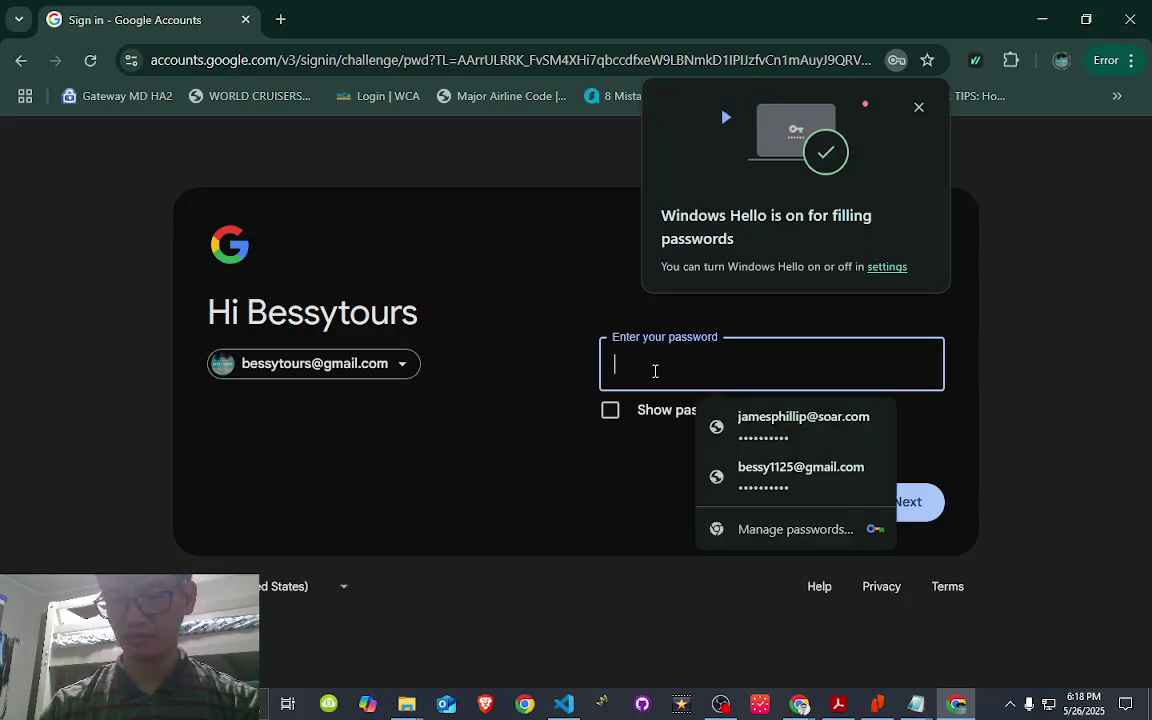
{"action": "type", "text": "*"}
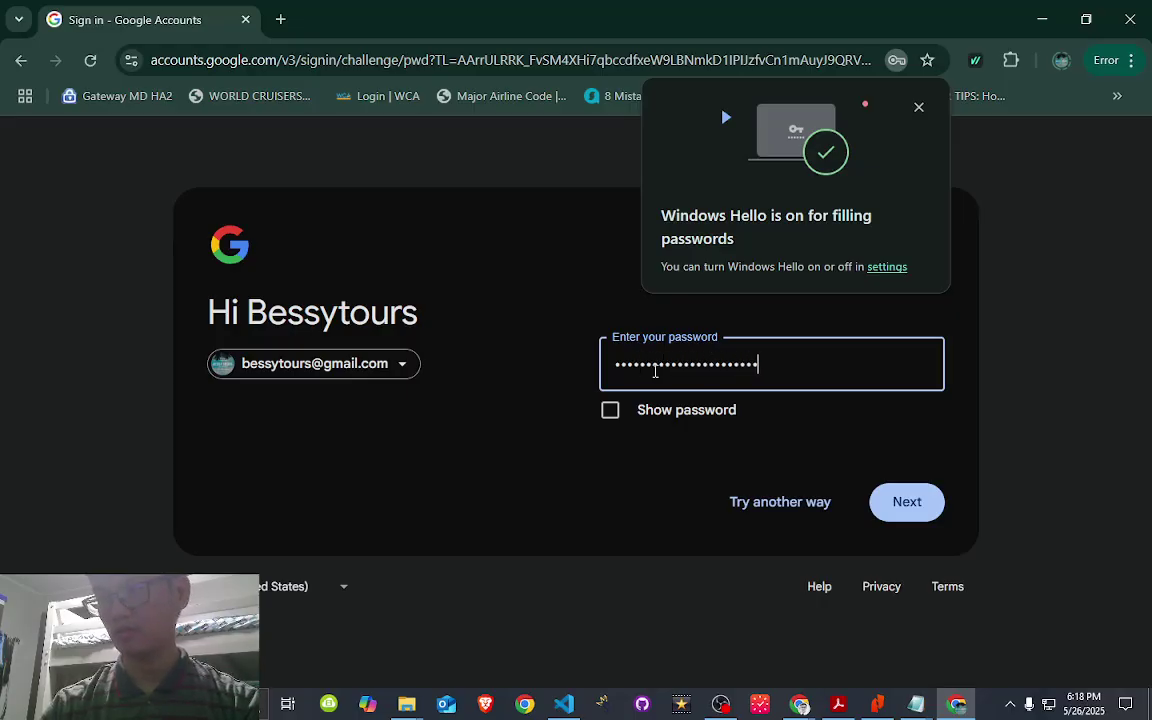
{"action": "left_click", "coordinate": [908, 505]}
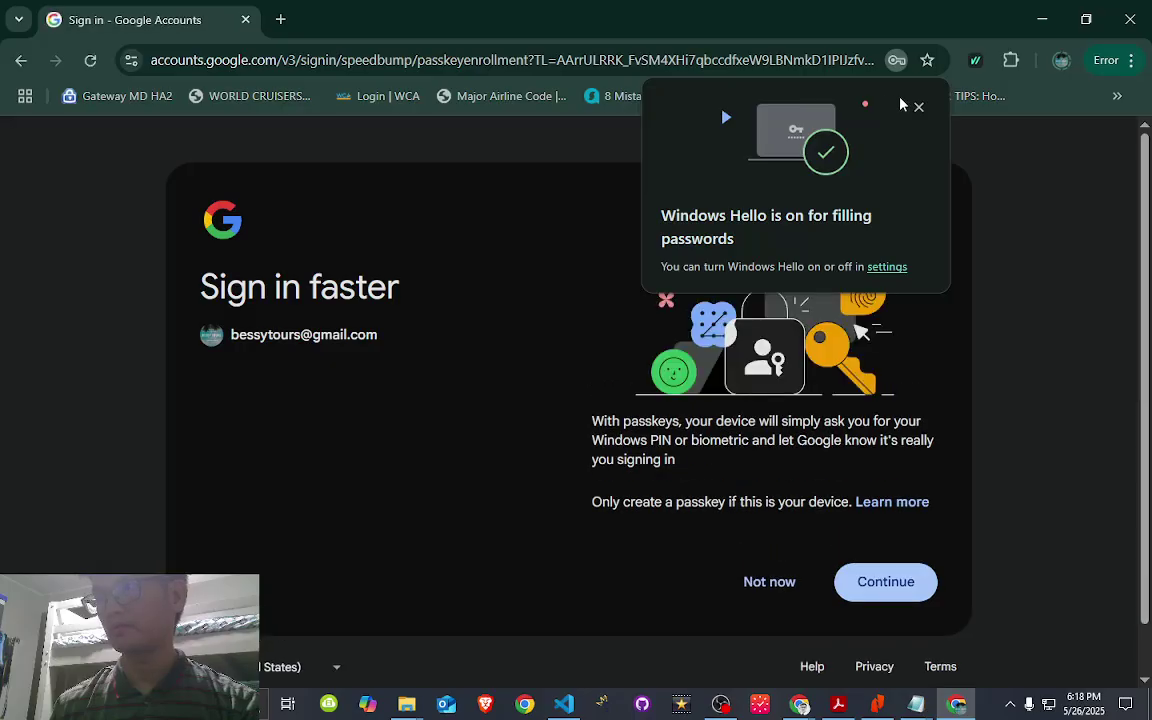
{"action": "left_click", "coordinate": [919, 109]}
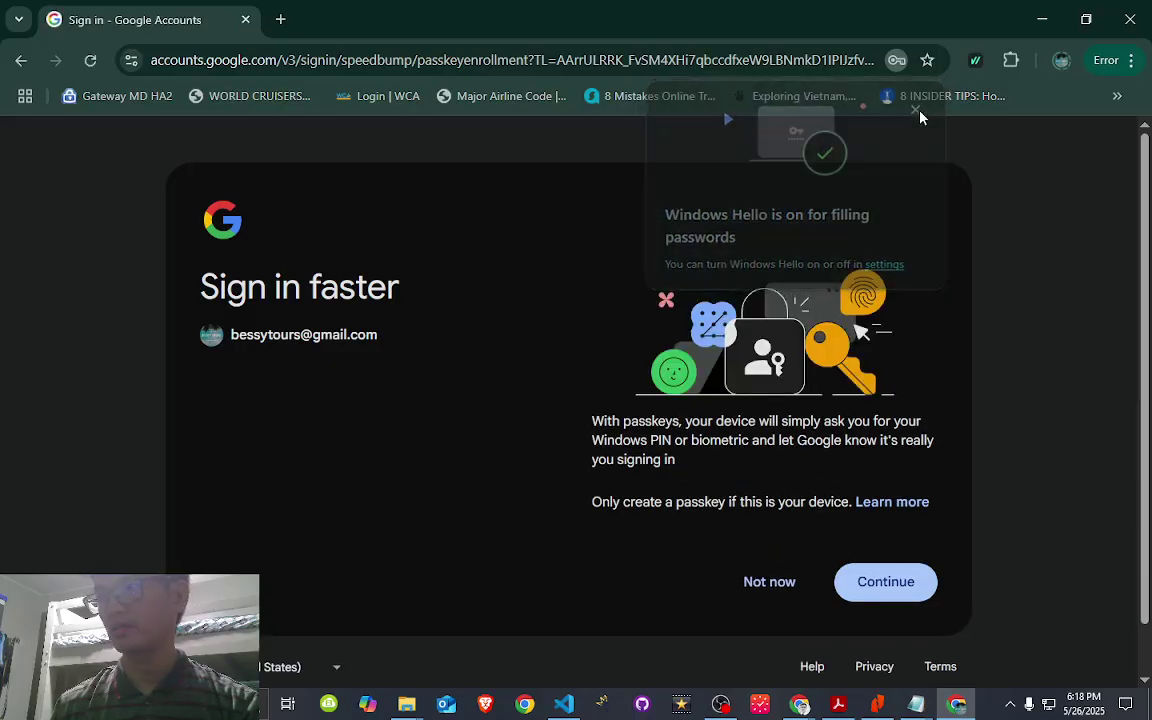
- Get through the passkey setup and the already-registered notice, then past the sign-in error
{"action": "left_click", "coordinate": [887, 590]}
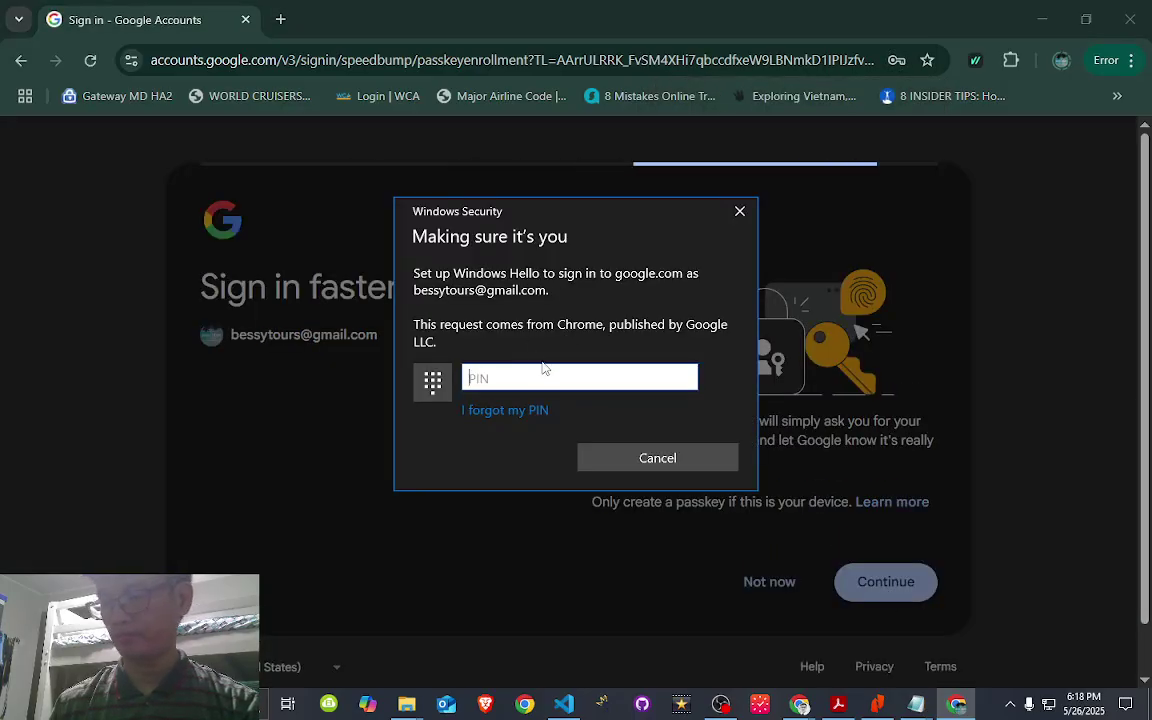
{"action": "type", "text": "••••"}
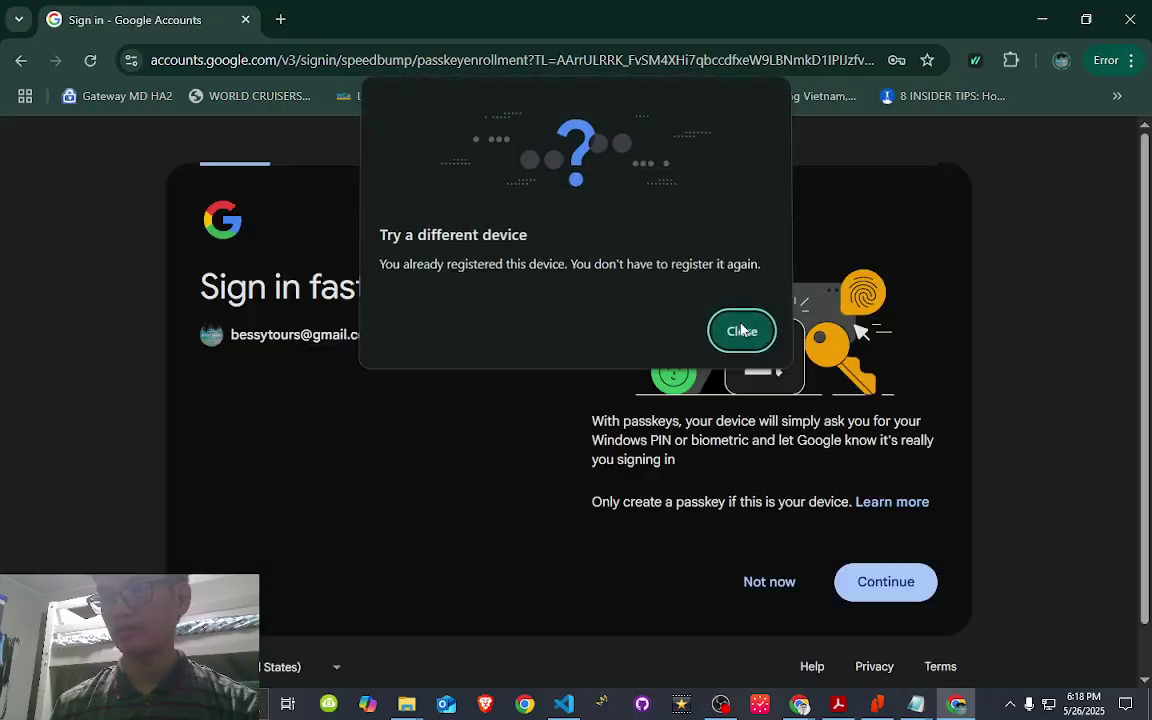
{"action": "left_click", "coordinate": [741, 330]}
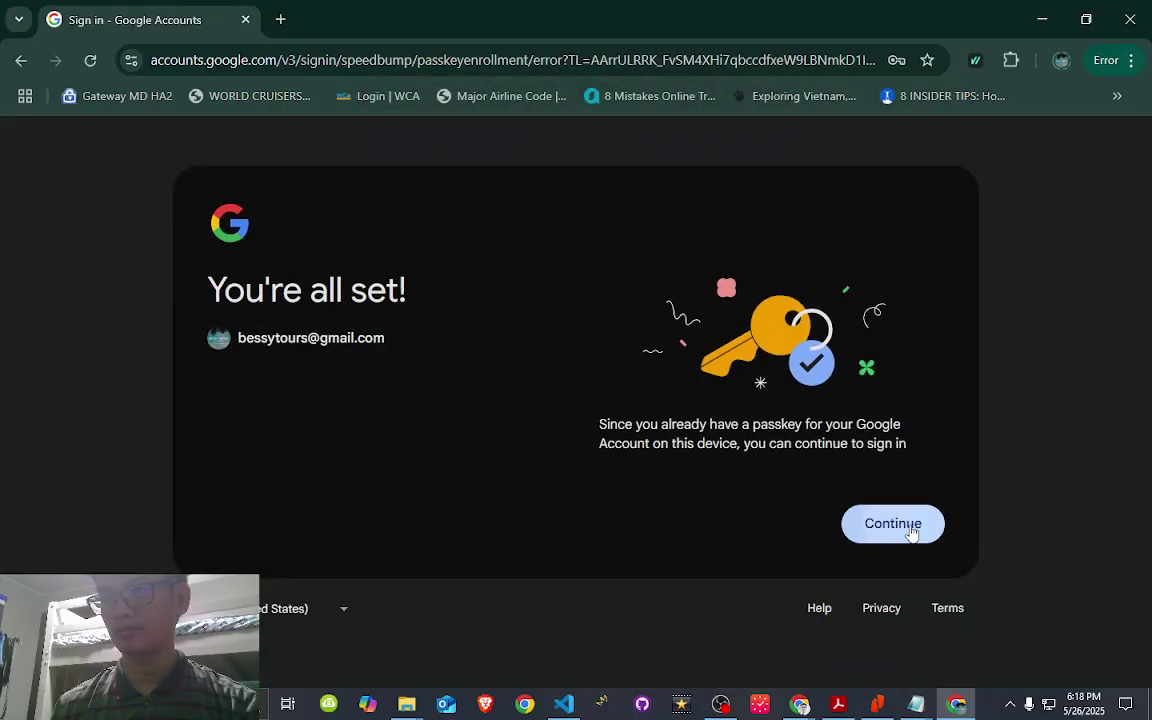
{"action": "left_click", "coordinate": [905, 526]}
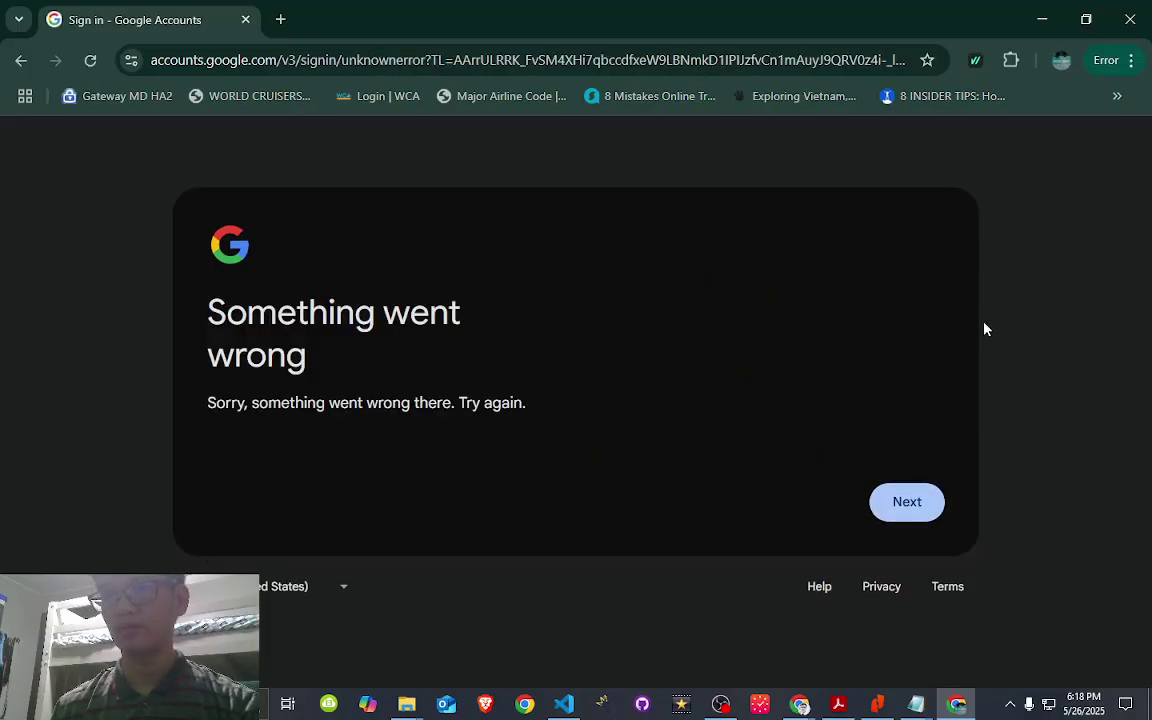
{"action": "left_click", "coordinate": [906, 501]}
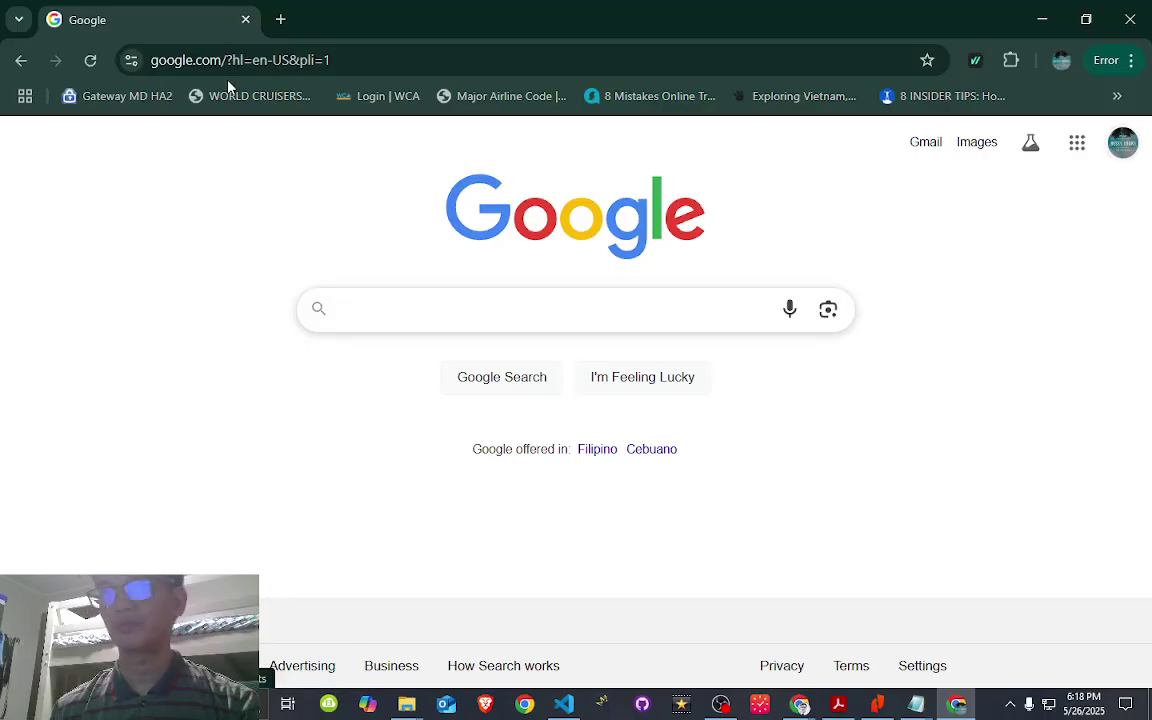
- Go to console.cloud.google.com and scroll through the welcome page with the $300 free-trial offer
{"action": "left_click", "coordinate": [325, 58]}
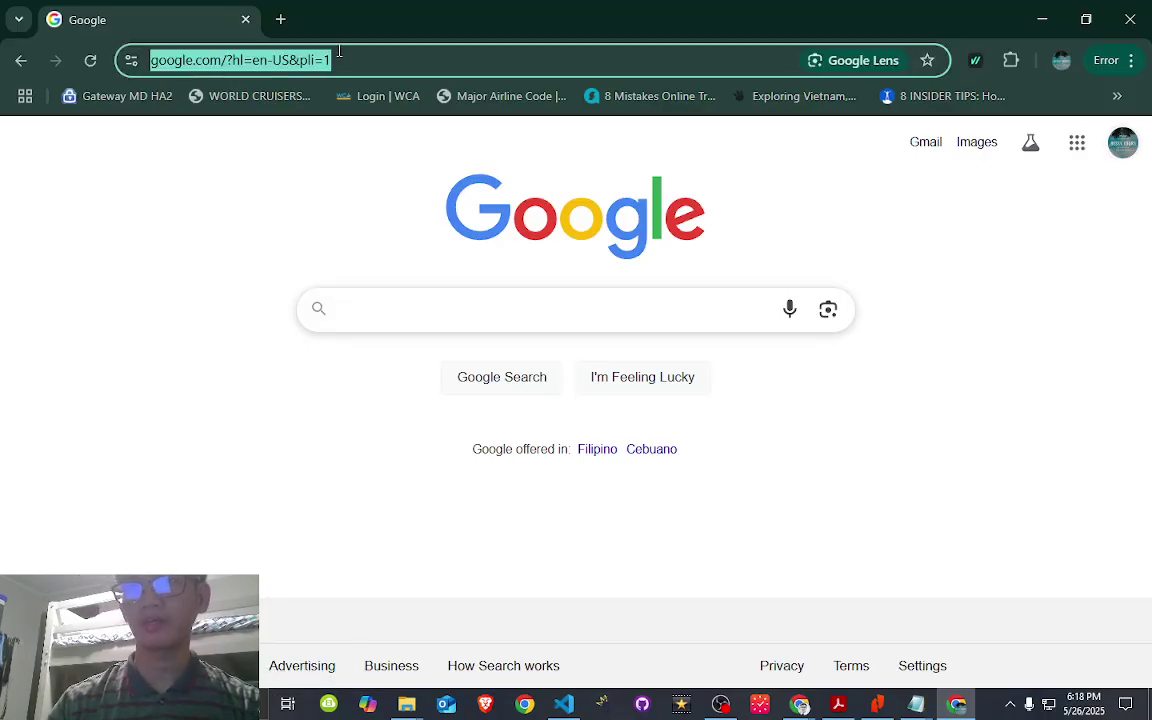
{"action": "type", "text": "consol"}
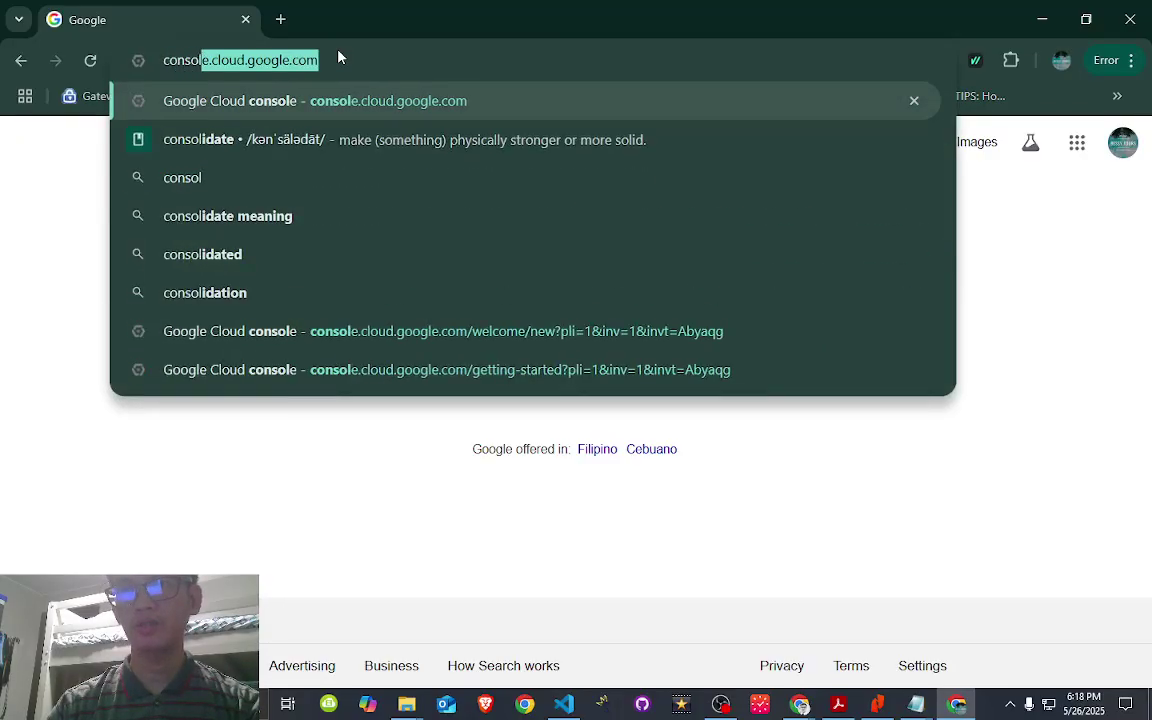
{"action": "key", "text": "Return"}
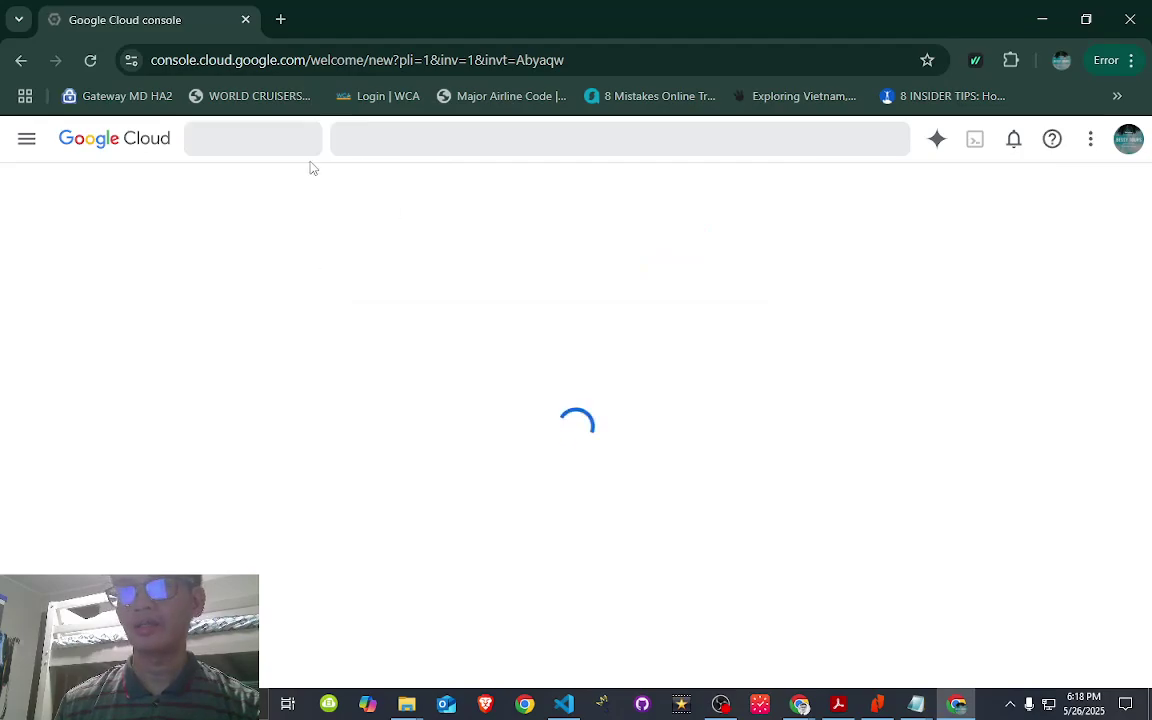
{"action": "scroll", "coordinate": [324, 401], "scroll_direction": "down", "scroll_amount": 5}
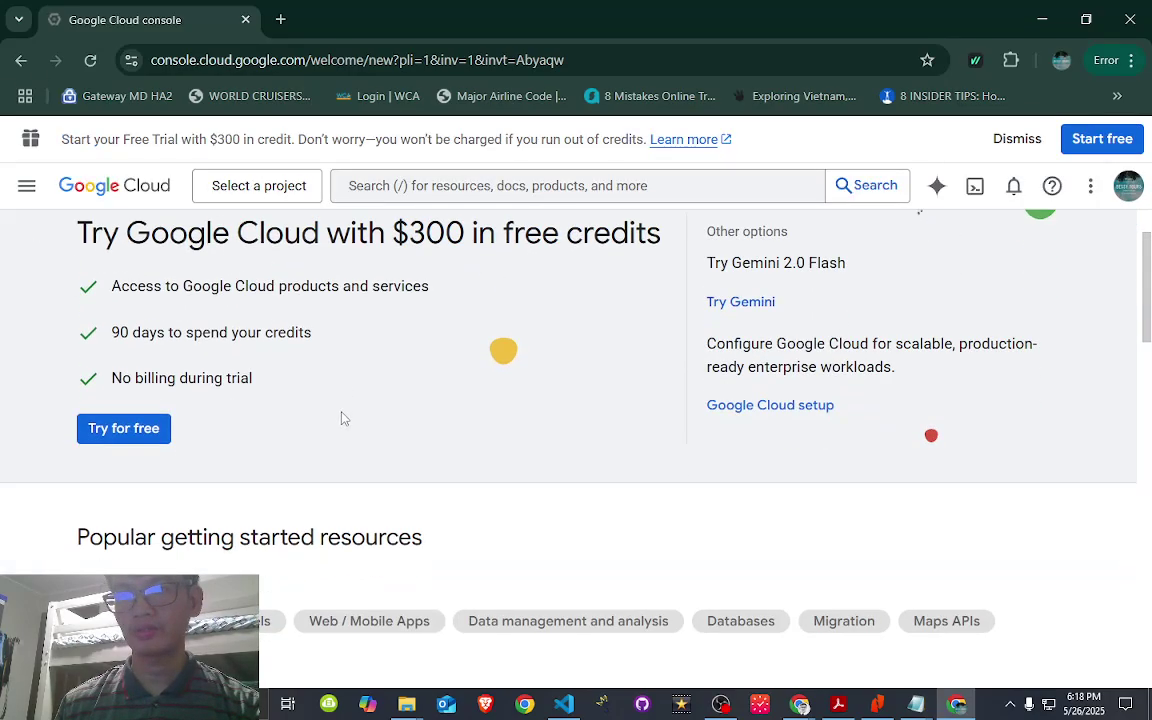
{"action": "scroll", "coordinate": [355, 418], "scroll_direction": "down", "scroll_amount": 2}
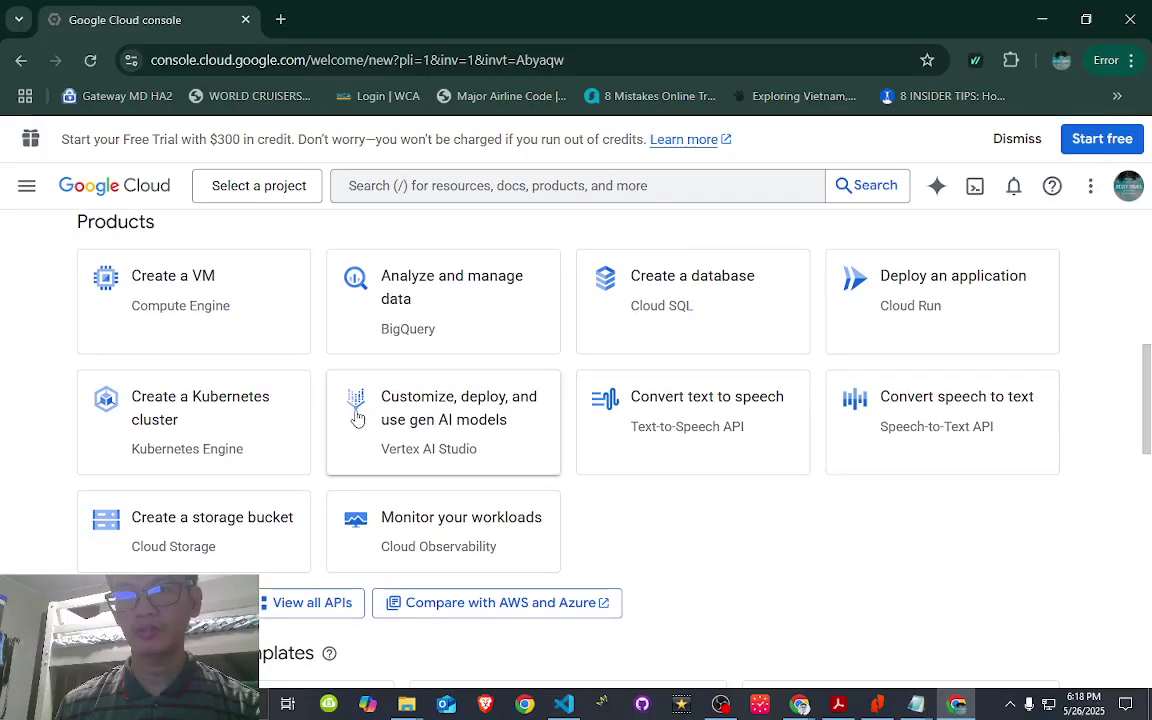
{"action": "scroll", "coordinate": [358, 416], "scroll_direction": "up", "scroll_amount": 4}
{"action": "scroll", "coordinate": [365, 404], "scroll_direction": "up", "scroll_amount": 2}
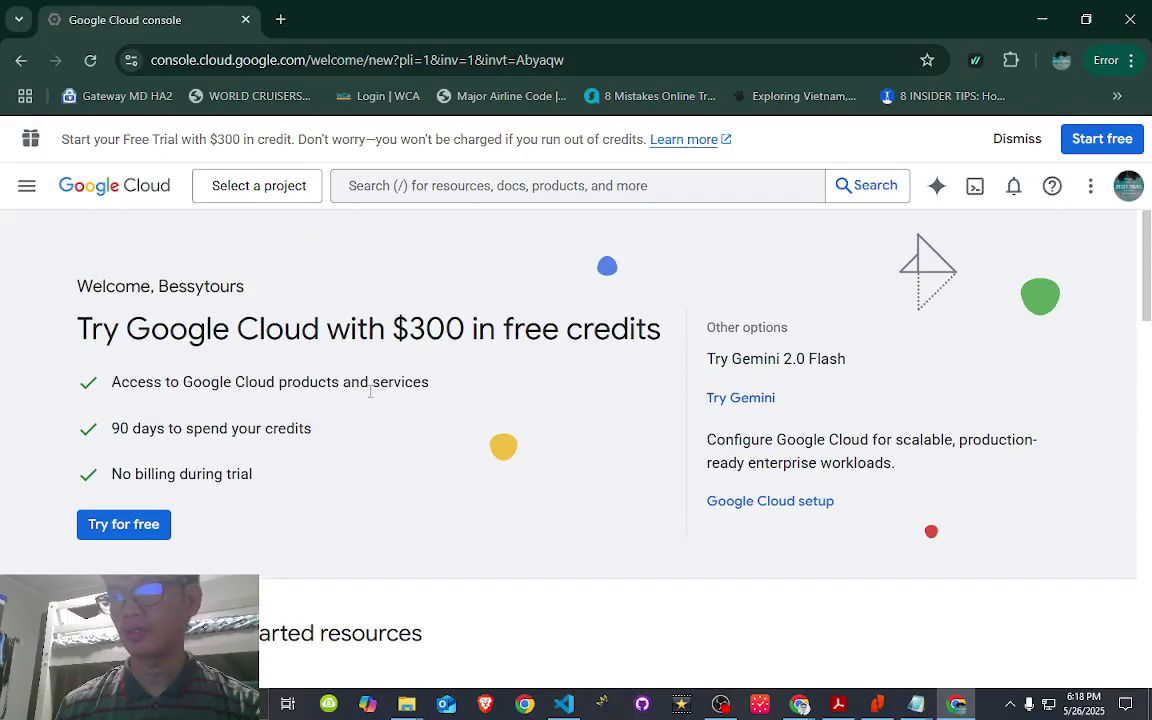
{"action": "scroll", "coordinate": [373, 386], "scroll_direction": "down", "scroll_amount": 6}
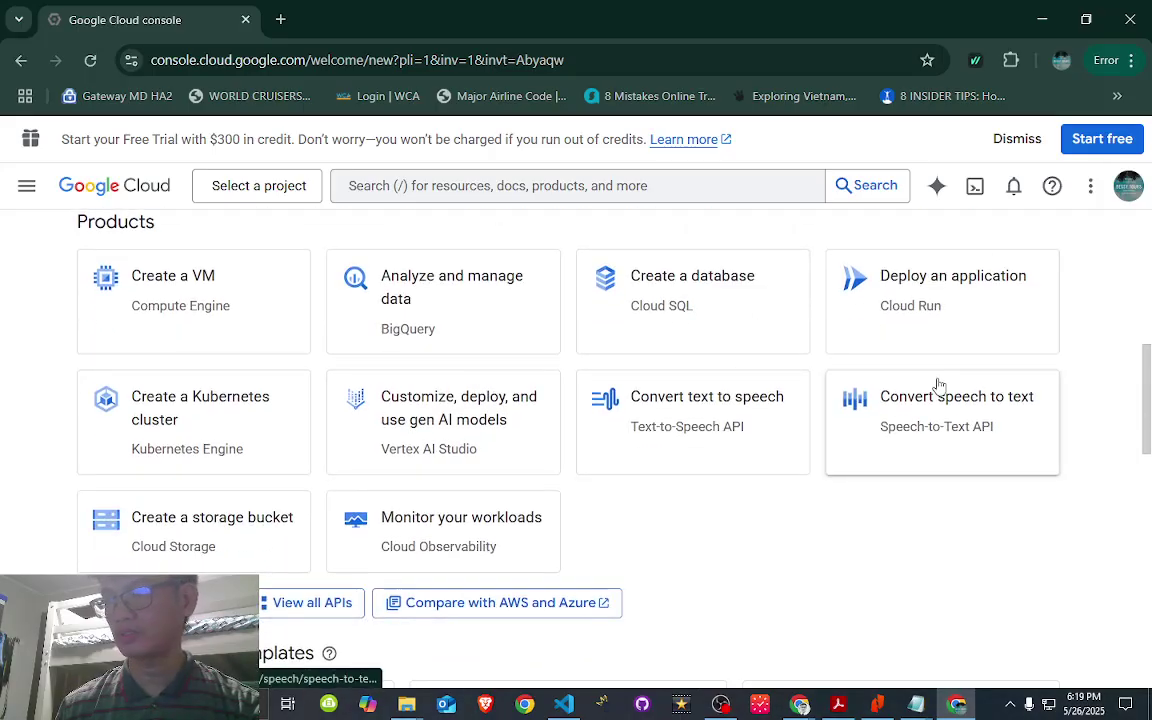
{"action": "scroll", "coordinate": [393, 491], "scroll_direction": "down", "scroll_amount": 1}
{"action": "scroll", "coordinate": [393, 491], "scroll_direction": "down", "scroll_amount": 2}
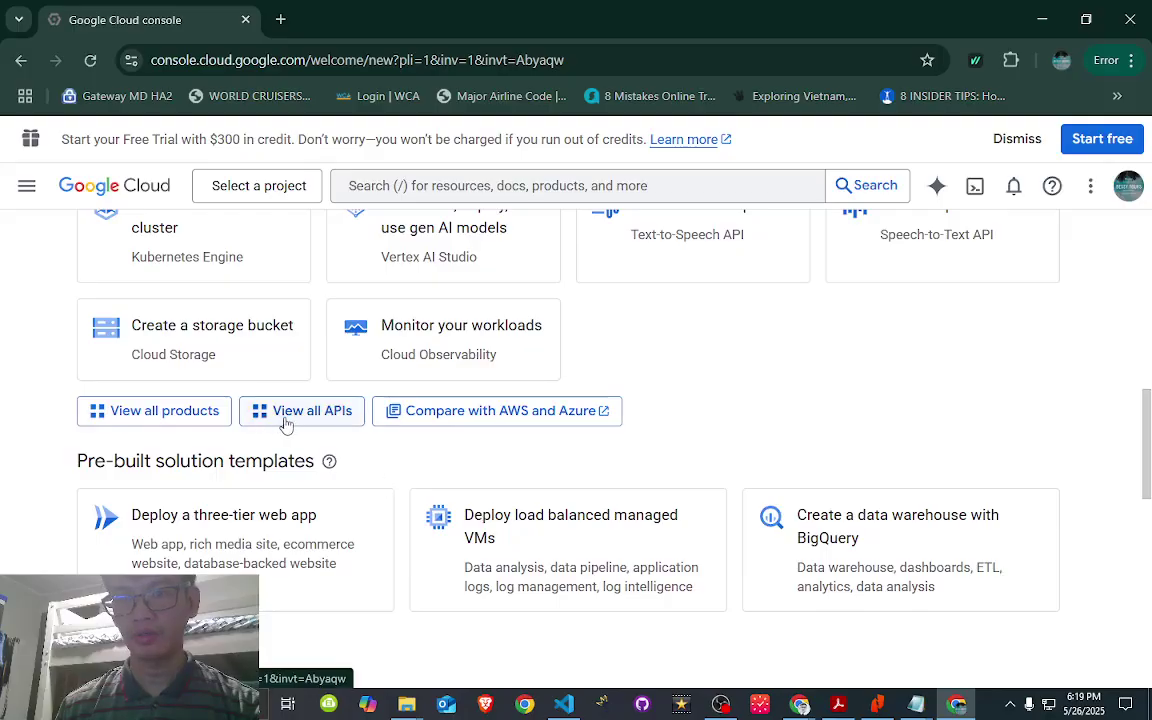
{"action": "scroll", "coordinate": [300, 426], "scroll_direction": "down", "scroll_amount": 1}
{"action": "scroll", "coordinate": [306, 424], "scroll_direction": "down", "scroll_amount": 4}
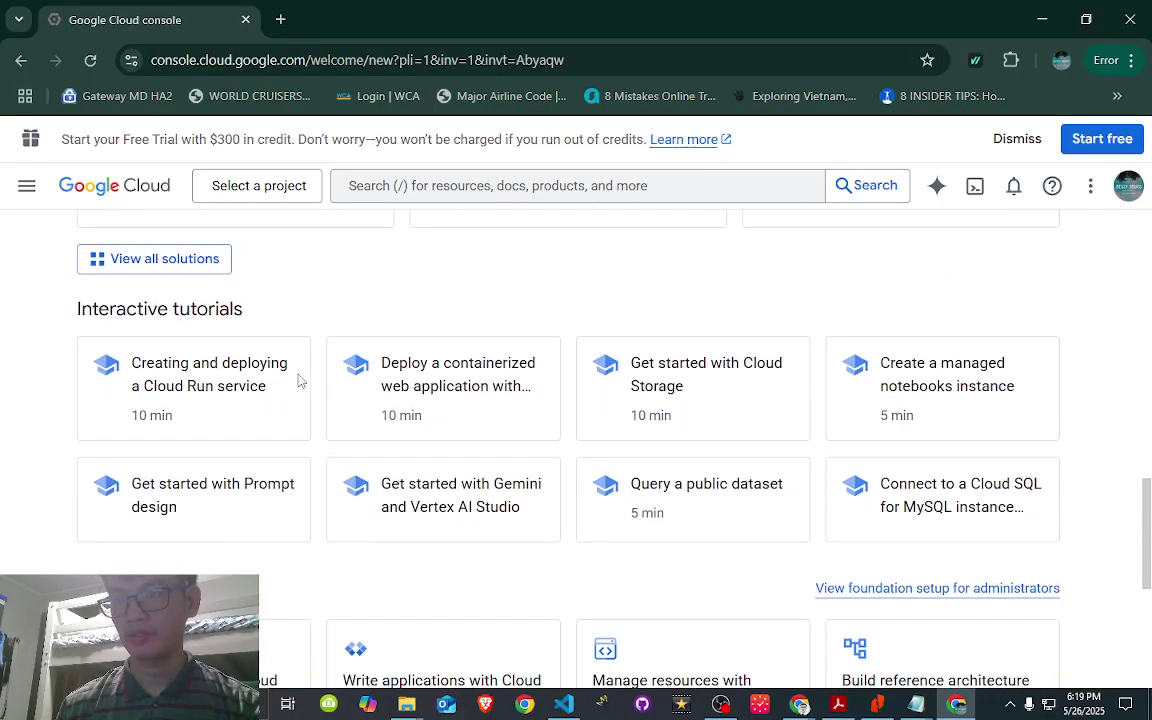
{"action": "scroll", "coordinate": [299, 381], "scroll_direction": "down", "scroll_amount": 4}
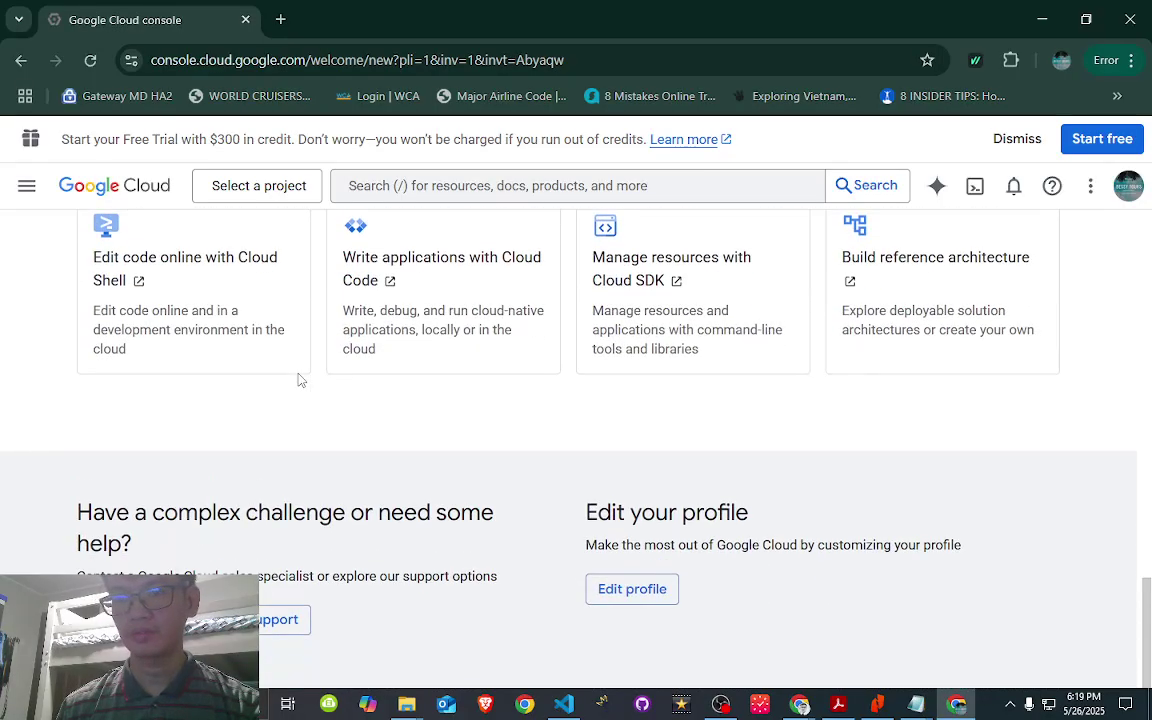
{"action": "scroll", "coordinate": [298, 380], "scroll_direction": "up", "scroll_amount": 10}
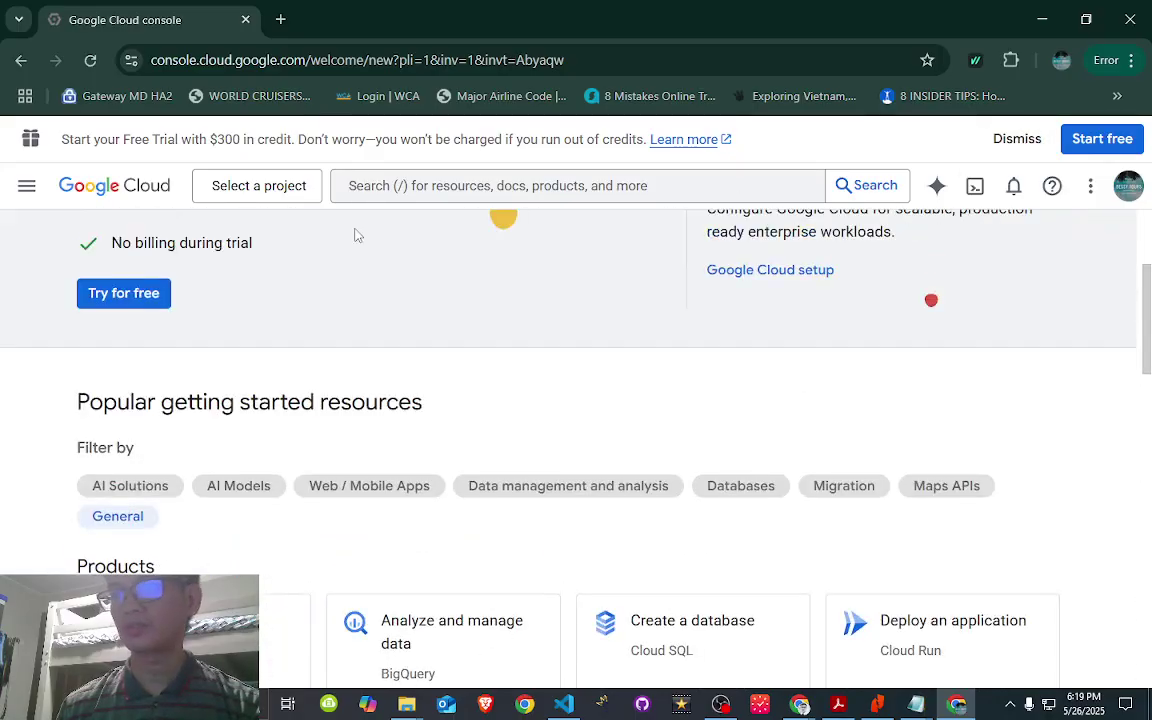
{"action": "scroll", "coordinate": [300, 245], "scroll_direction": "up", "scroll_amount": 2}
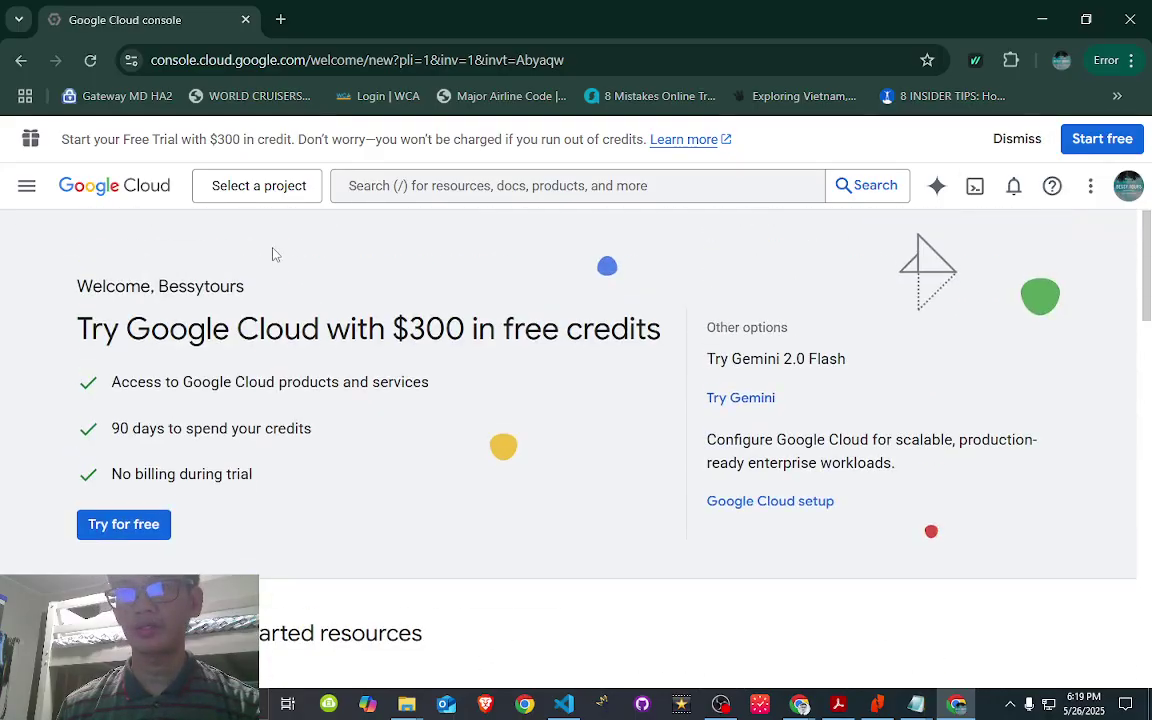
- From the project picker, start a new project named 'My Awesome API Project' and make its ID editable
{"action": "left_click", "coordinate": [262, 192]}
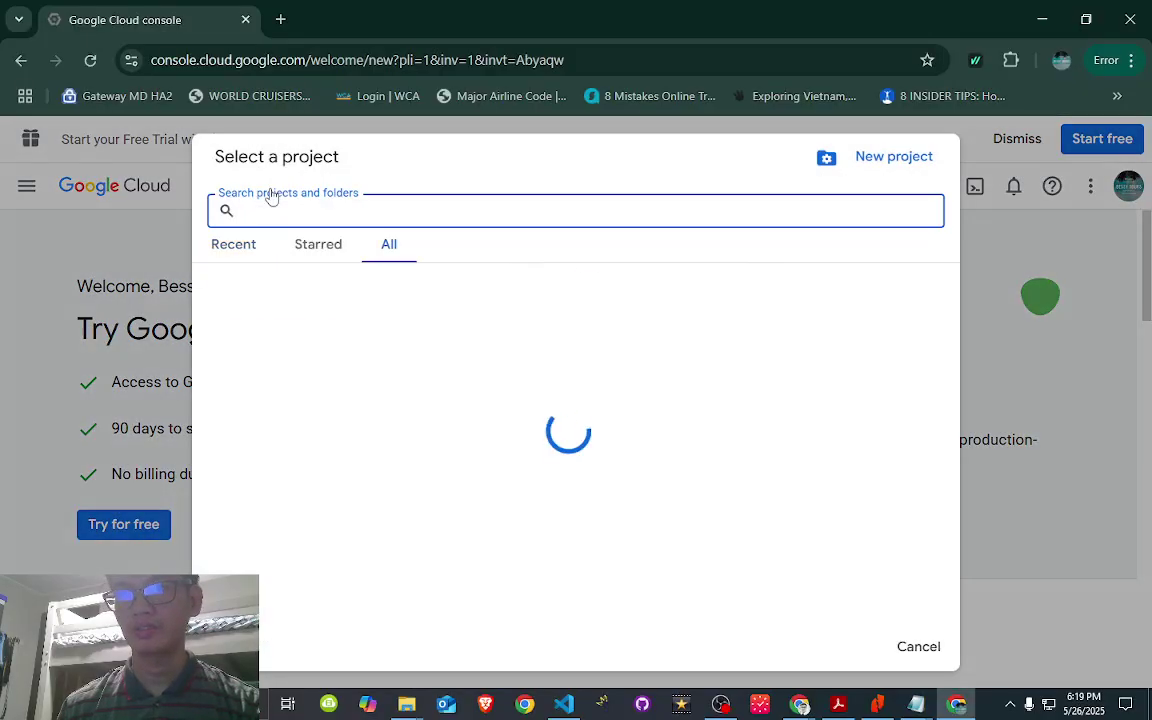
{"action": "left_click", "coordinate": [910, 158]}
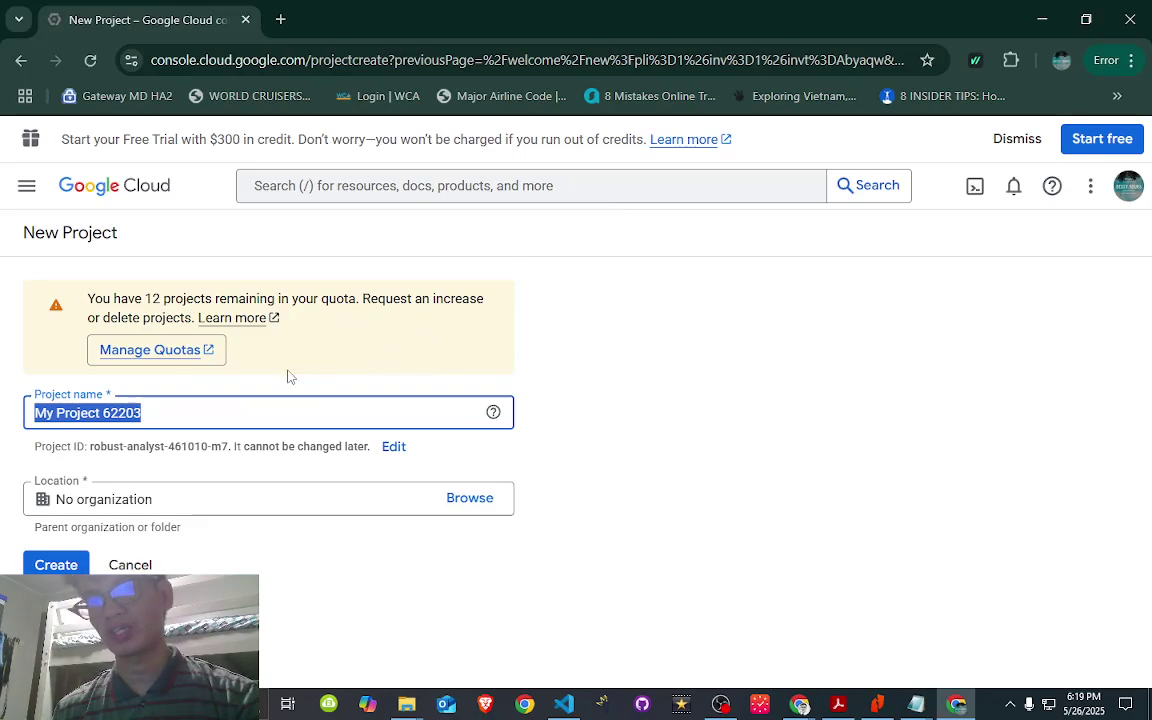
{"action": "left_click", "coordinate": [190, 414]}
{"action": "left_click_drag", "start_coordinate": [190, 414], "coordinate": [36, 408]}
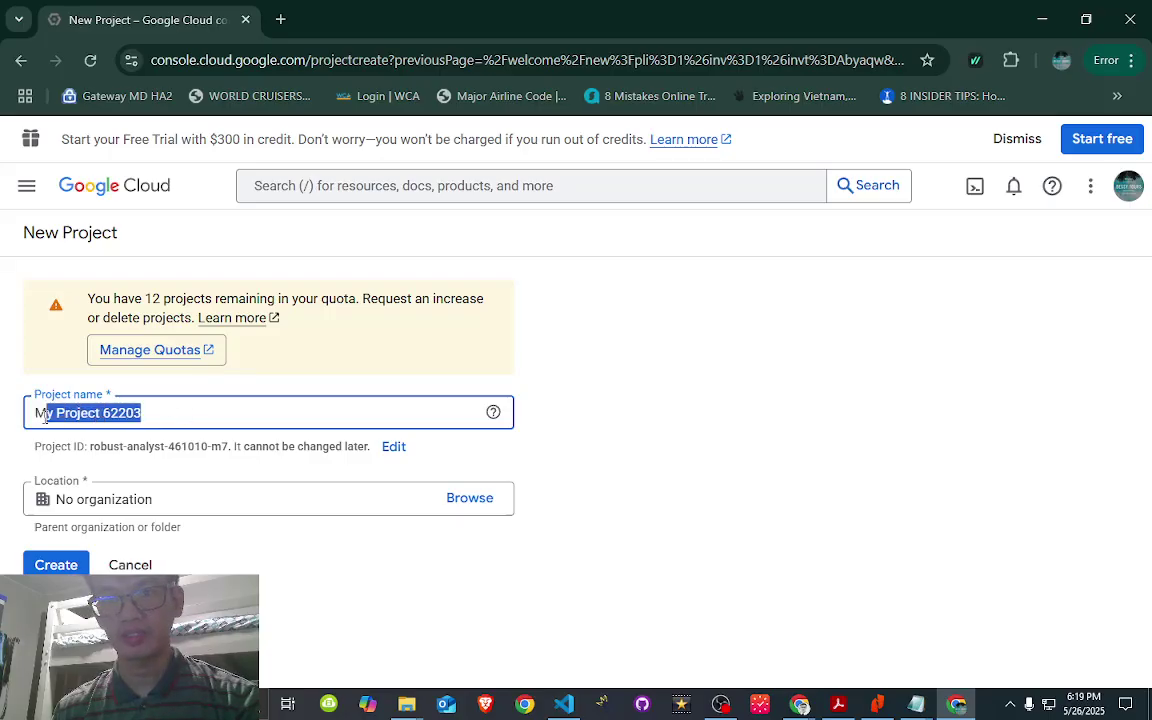
{"action": "mouse_move", "coordinate": [493, 428]}
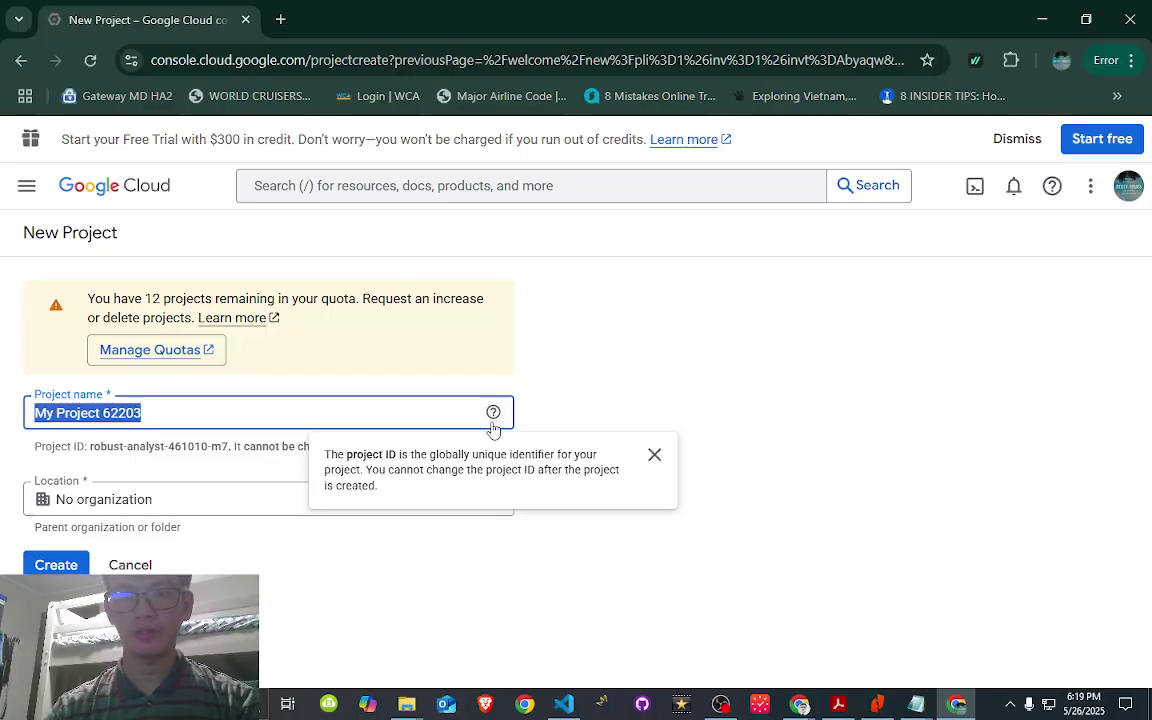
{"action": "type", "text": "My"}
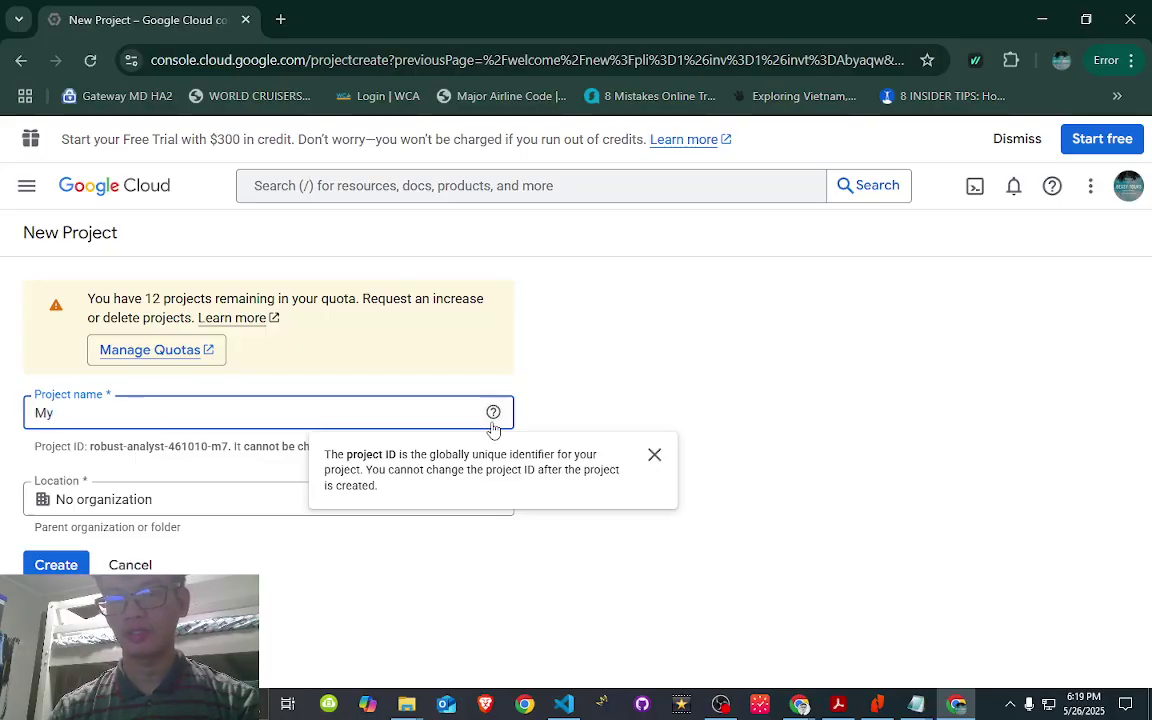
{"action": "type", "text": " Awesome "}
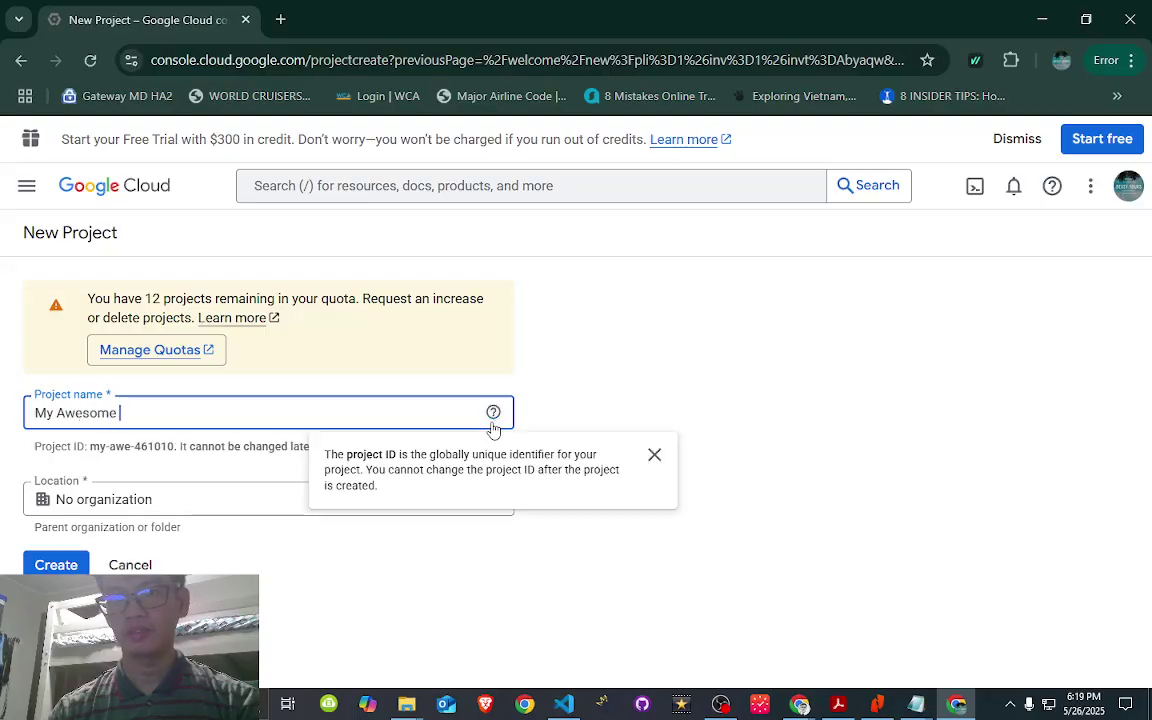
{"action": "type", "text": "API Pr"}
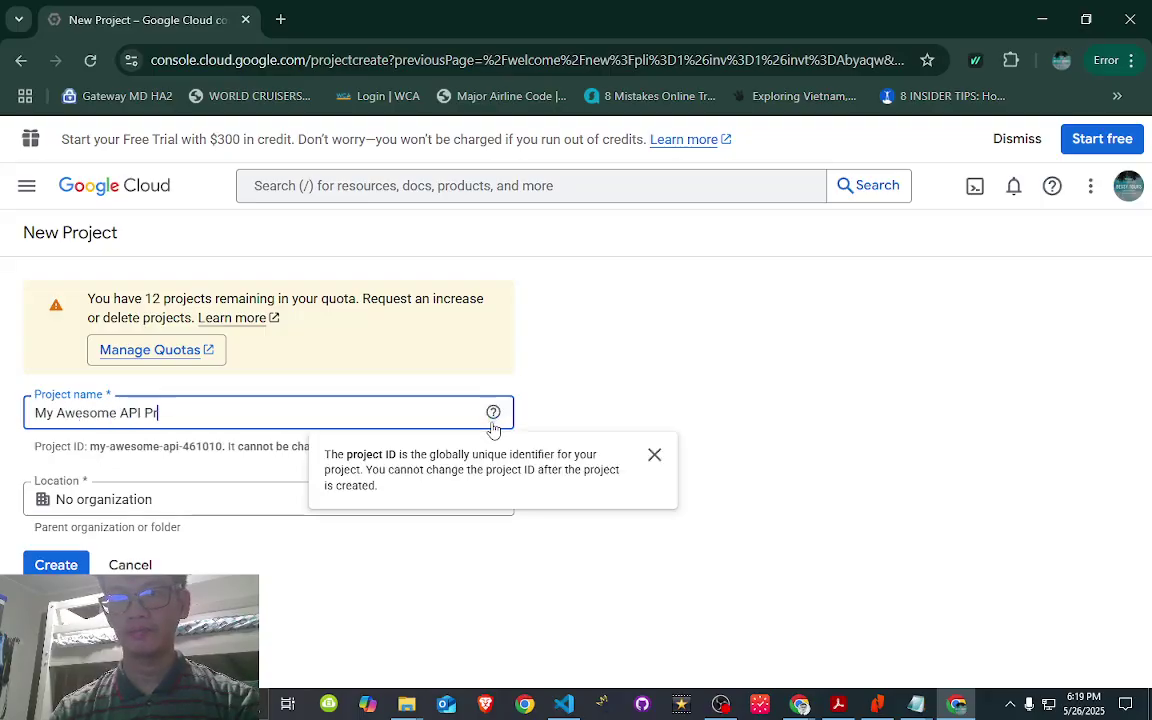
{"action": "type", "text": "oject"}
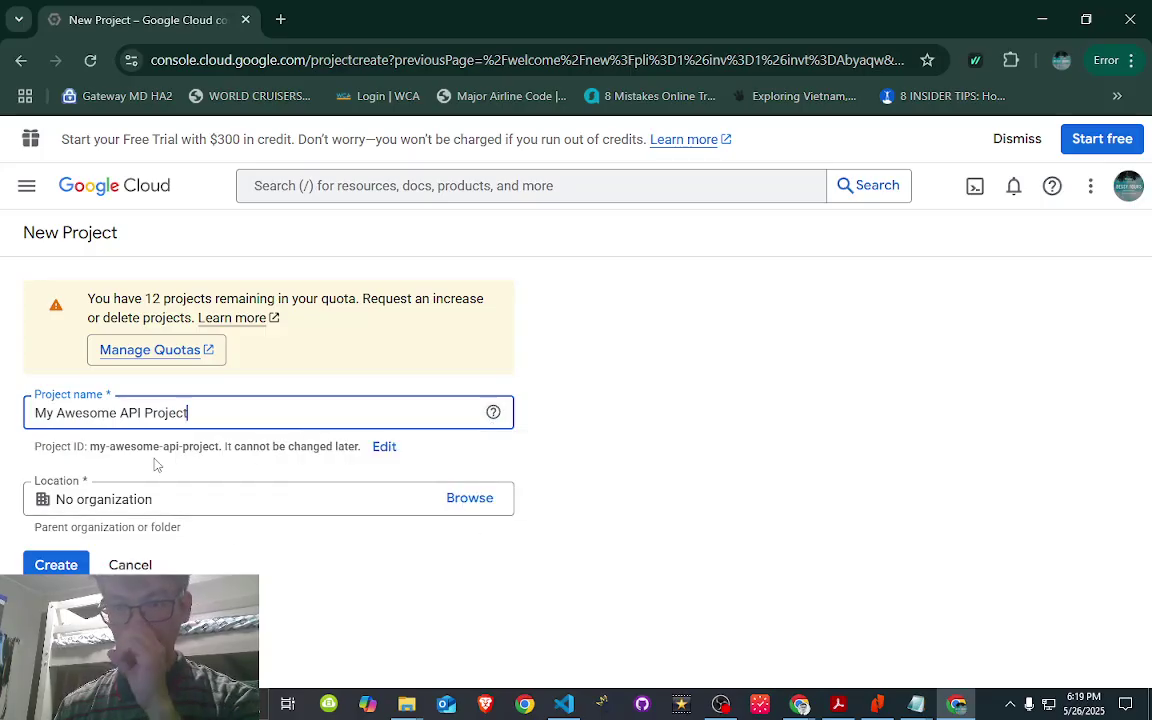
{"action": "left_click", "coordinate": [385, 448]}
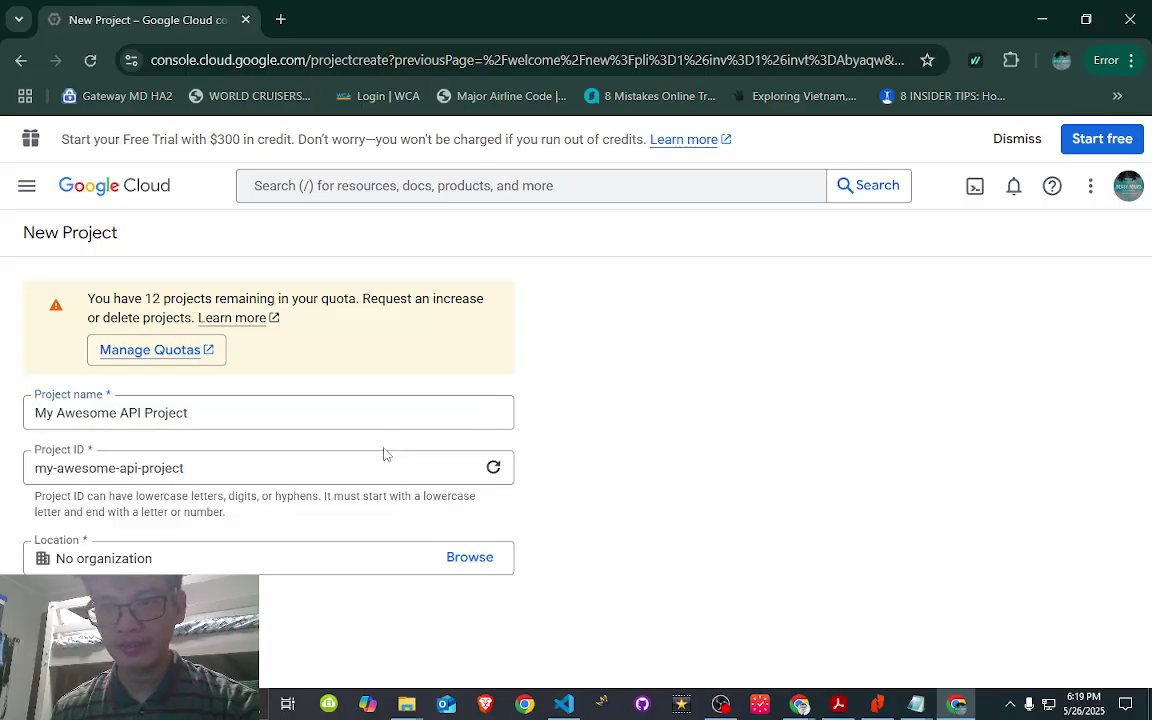
- Change the project ID to my-api-project-052625 by adding the date suffix and removing 'awesome-'
{"action": "left_click", "coordinate": [263, 469]}
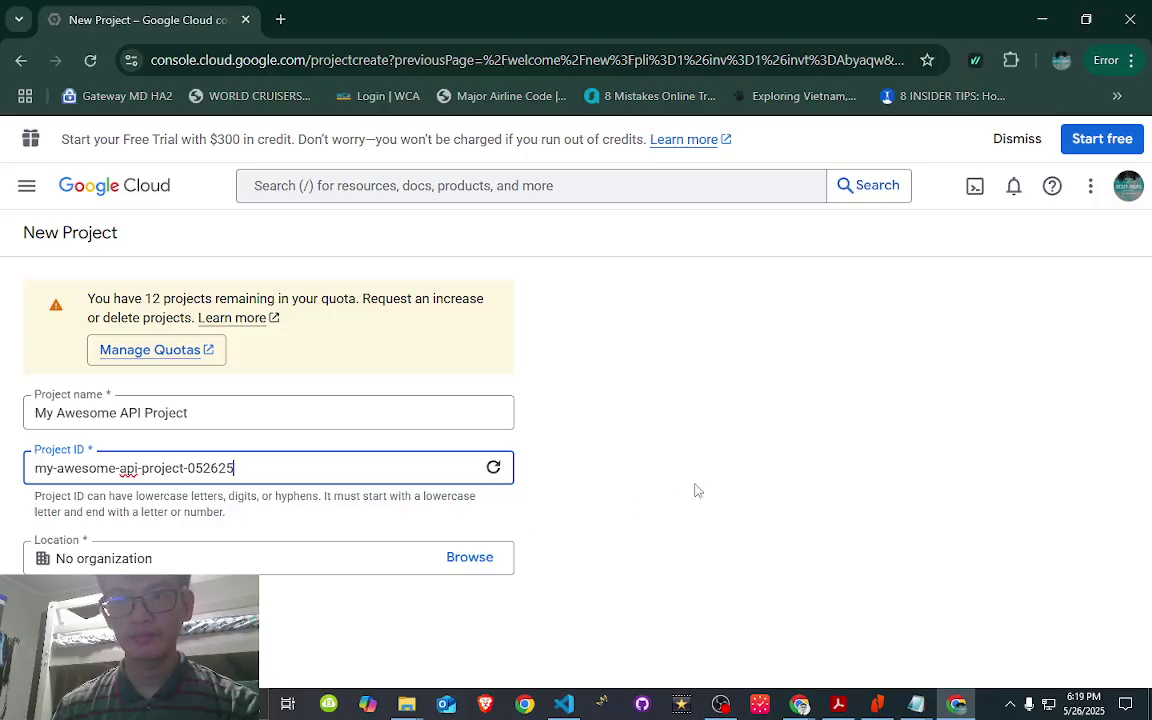
{"action": "left_click", "coordinate": [193, 527]}
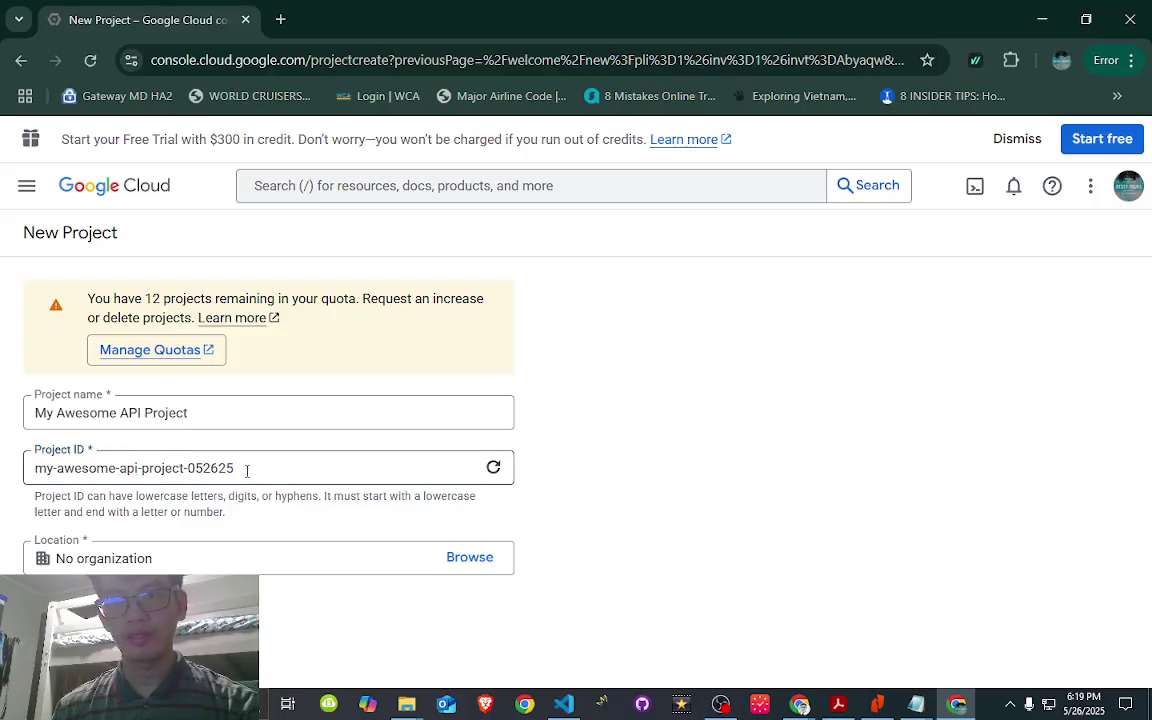
{"action": "left_click", "coordinate": [110, 468]}
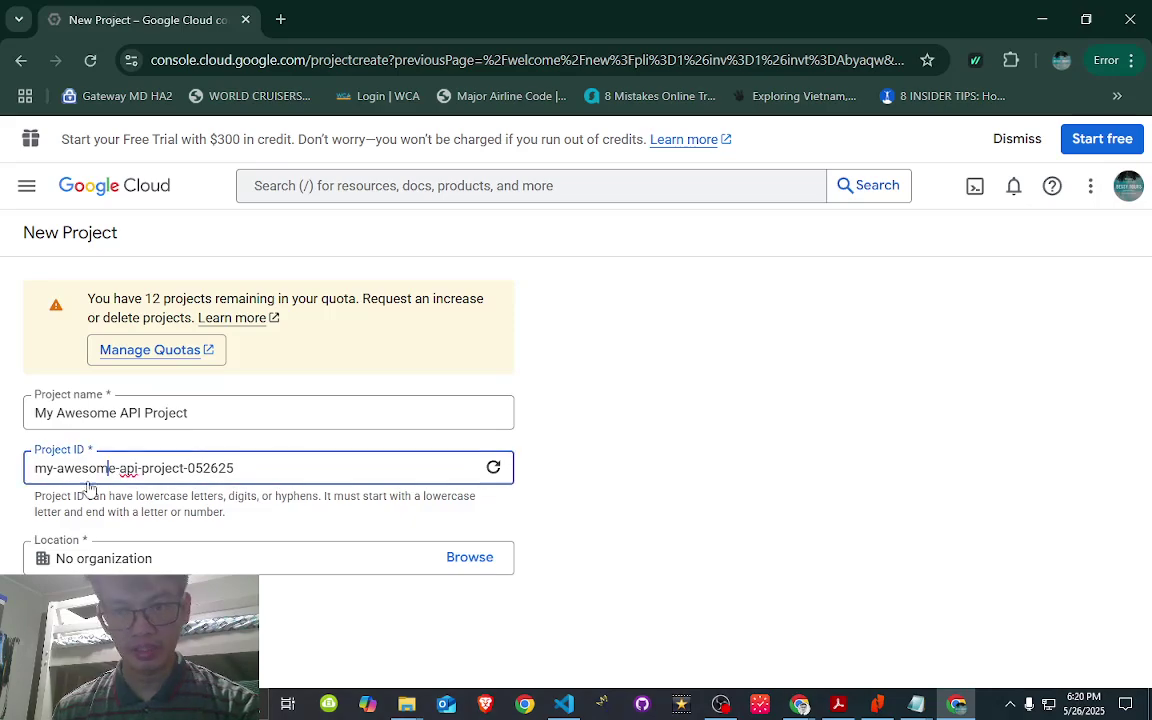
{"action": "double_click", "coordinate": [100, 467]}
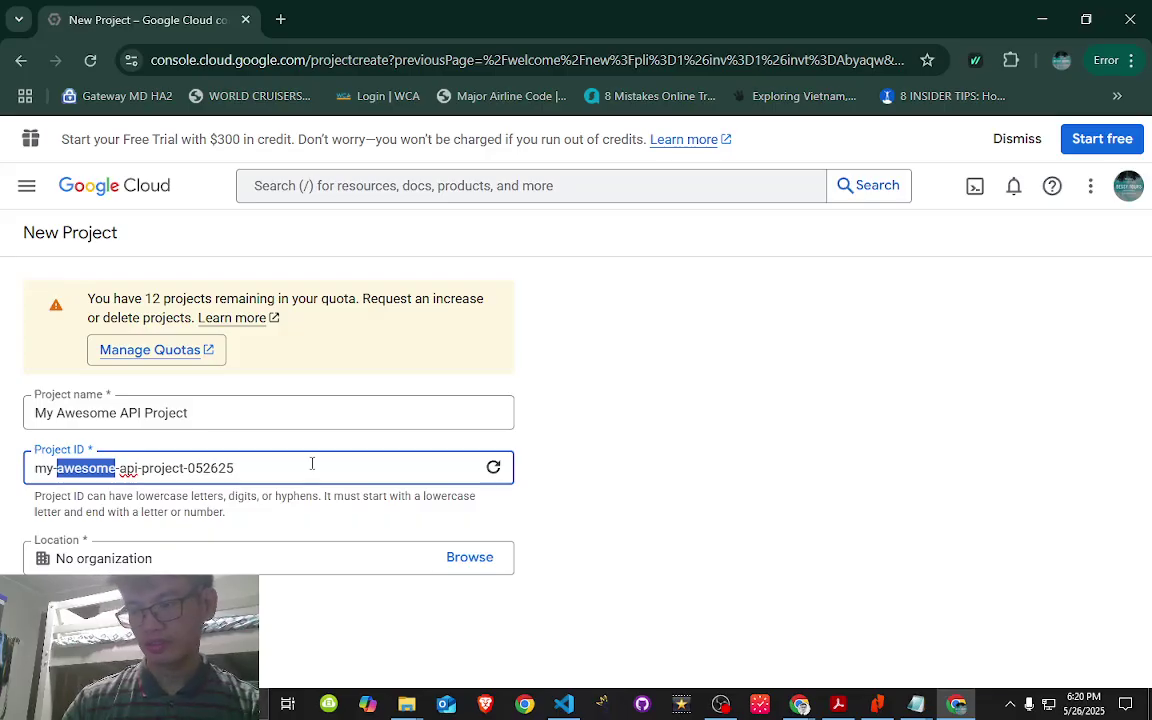
{"action": "key", "text": "Home"}
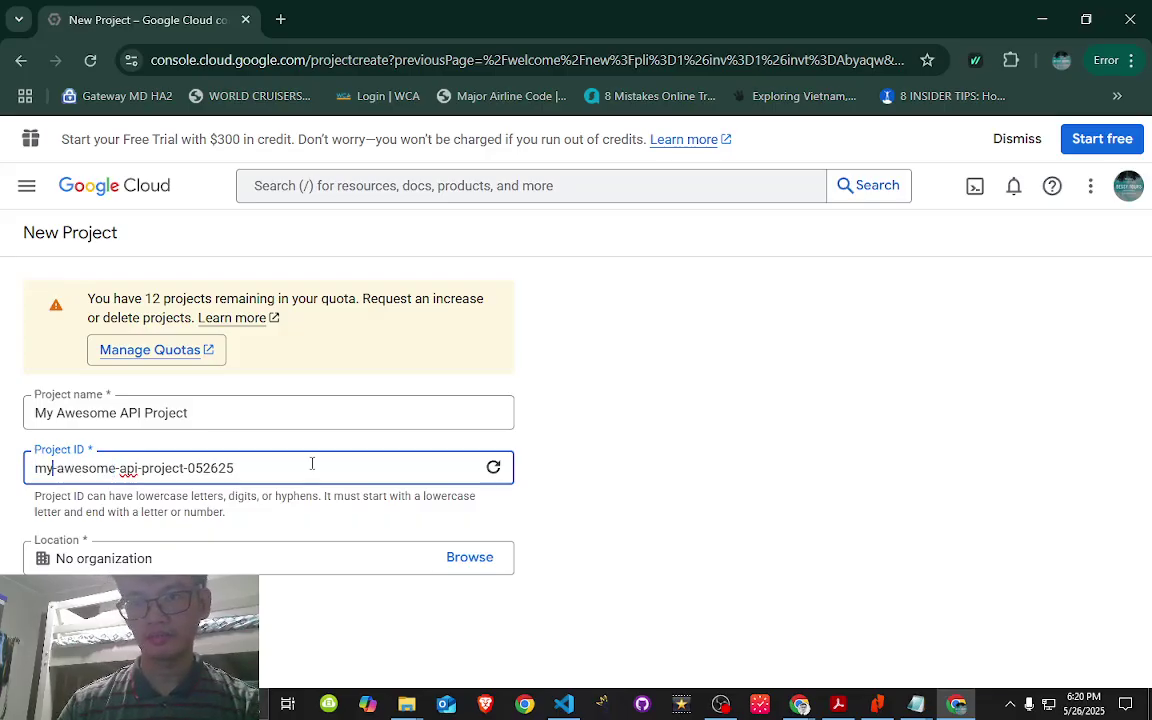
{"action": "key", "text": "ctrl+shift+Right"}
{"action": "key", "text": "Delete"}
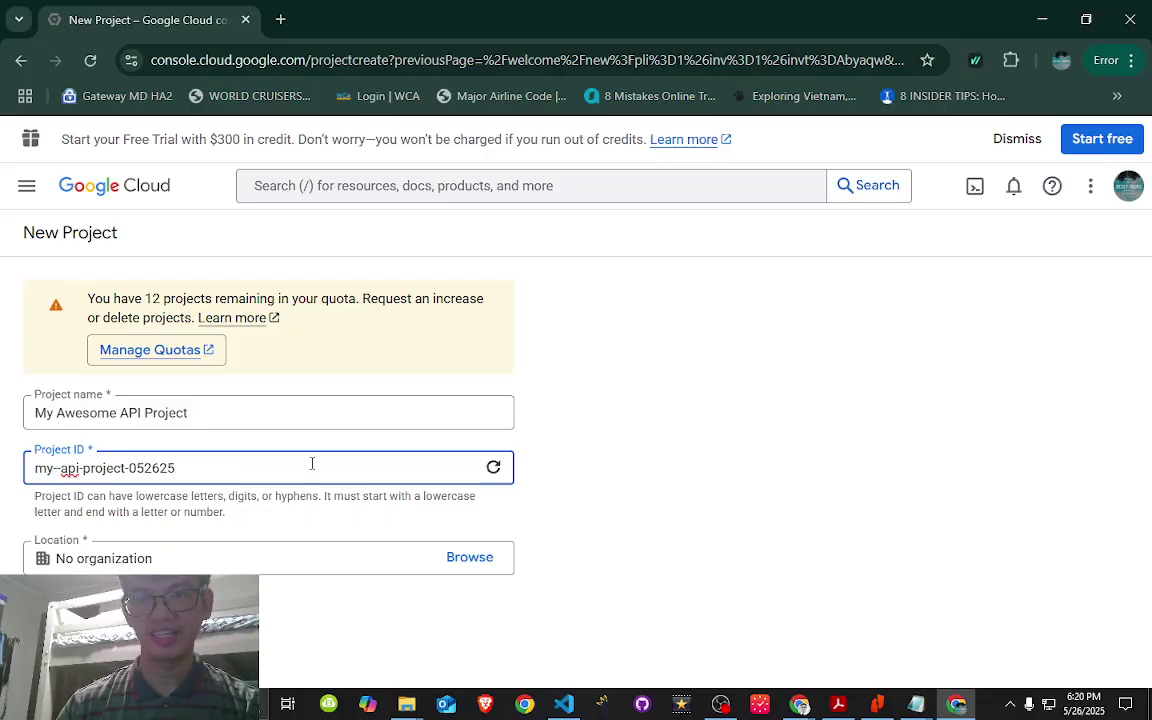
{"action": "key", "text": "Delete"}
{"action": "left_click", "coordinate": [668, 487]}
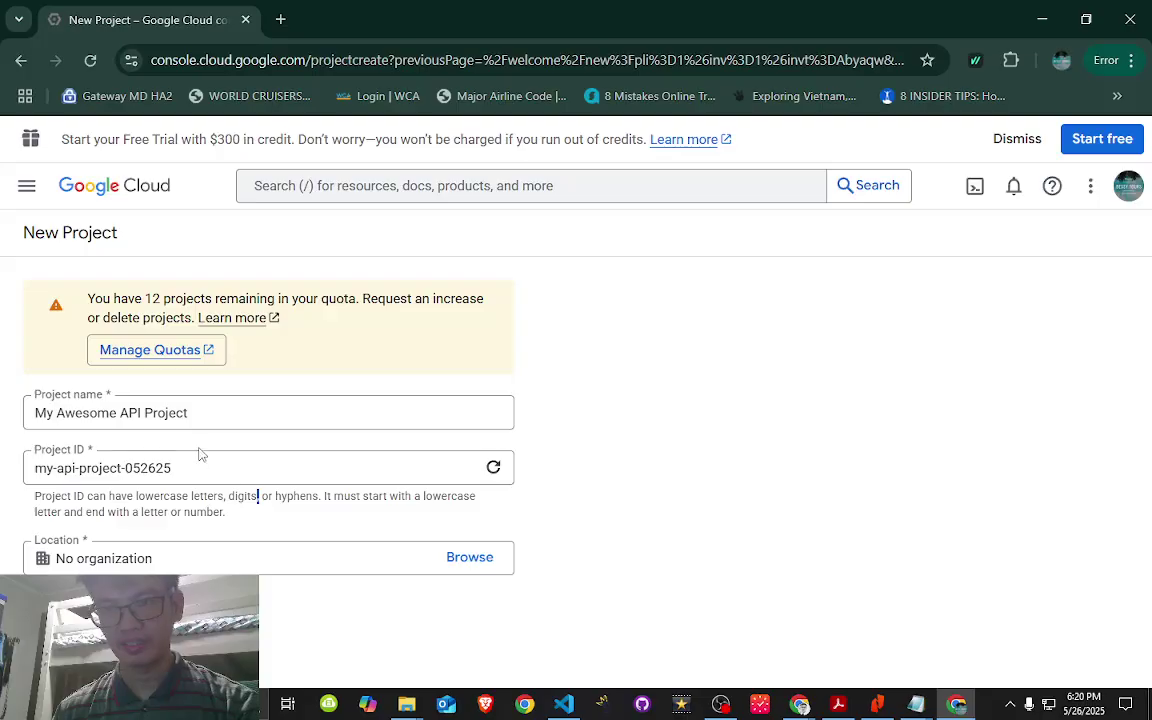
{"action": "left_click_drag", "start_coordinate": [199, 456], "coordinate": [13, 474]}
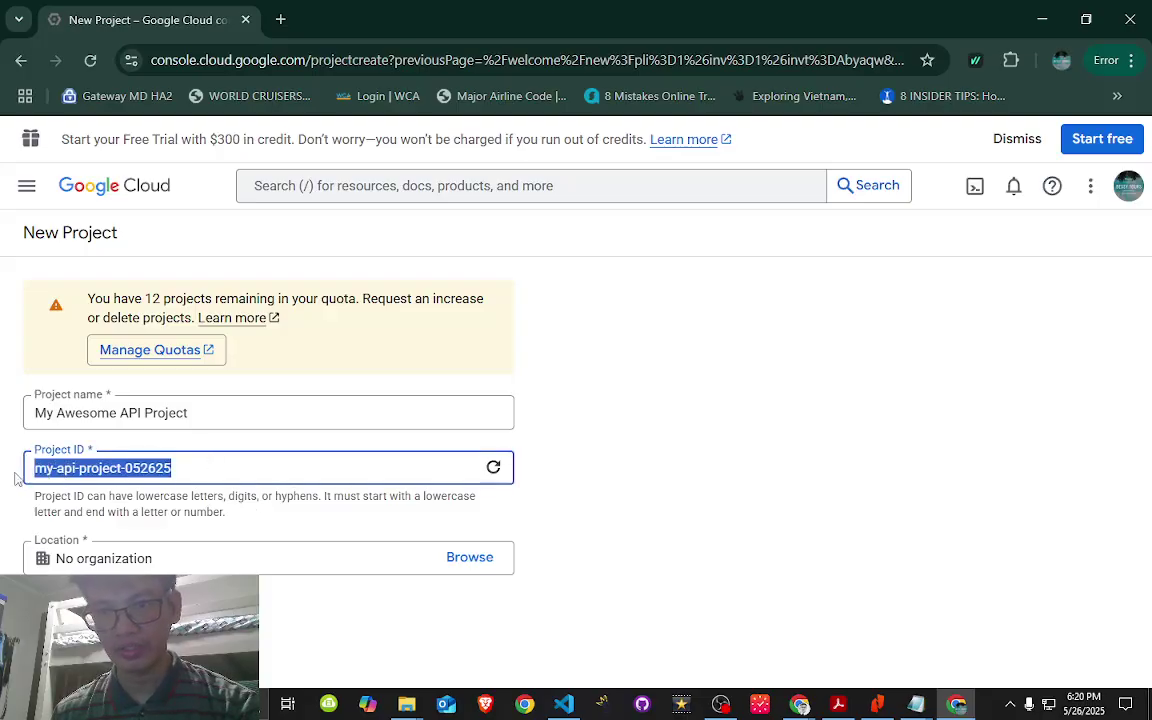
{"action": "left_click", "coordinate": [225, 468]}
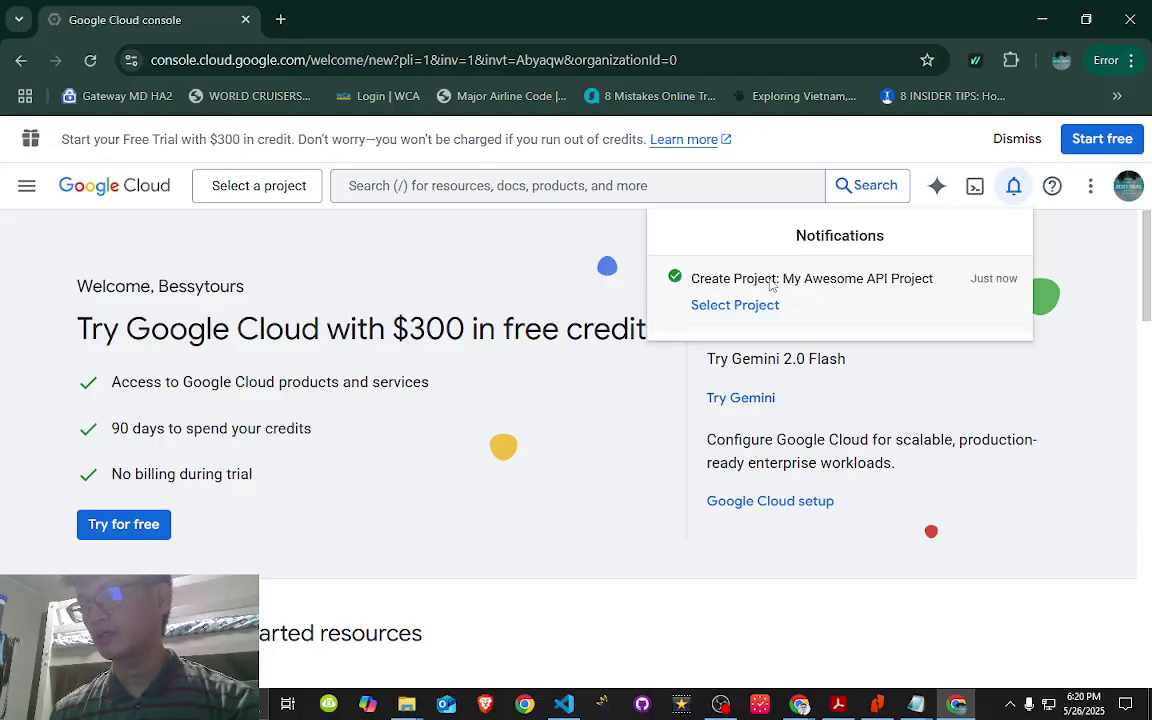
- Open the My Awesome API Project dashboard and review its info with ID my-api-project-052625
{"action": "left_click", "coordinate": [733, 306]}
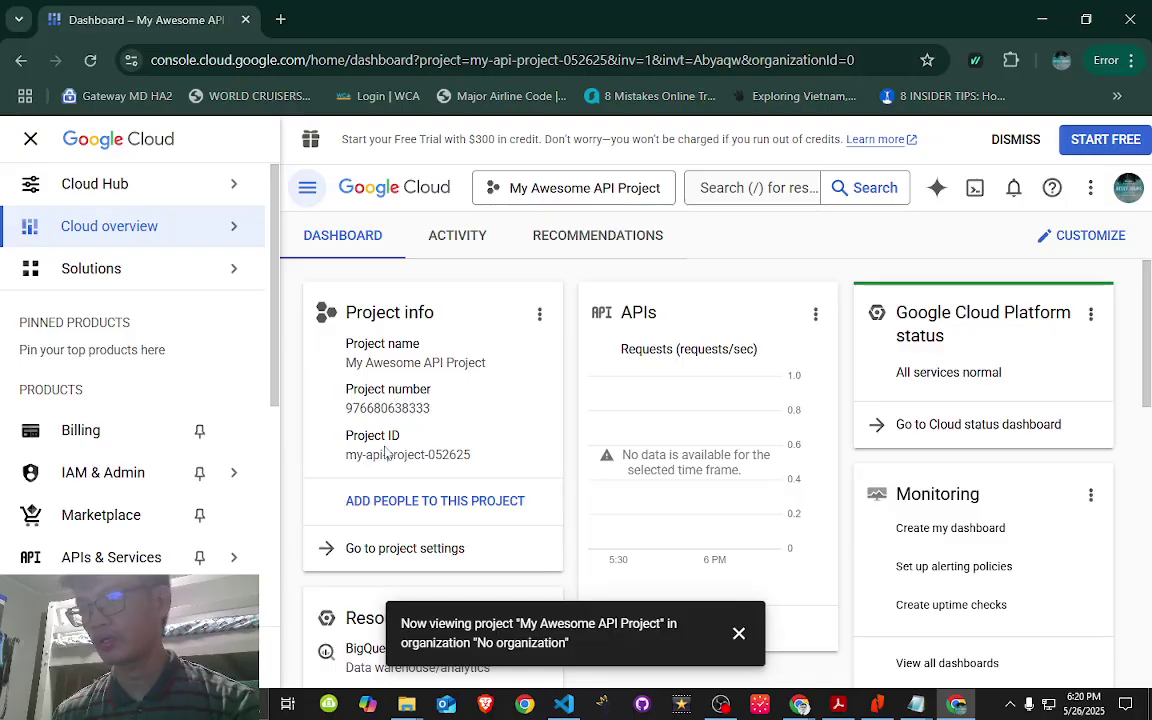
{"action": "scroll", "coordinate": [487, 457], "scroll_direction": "down", "scroll_amount": 1}
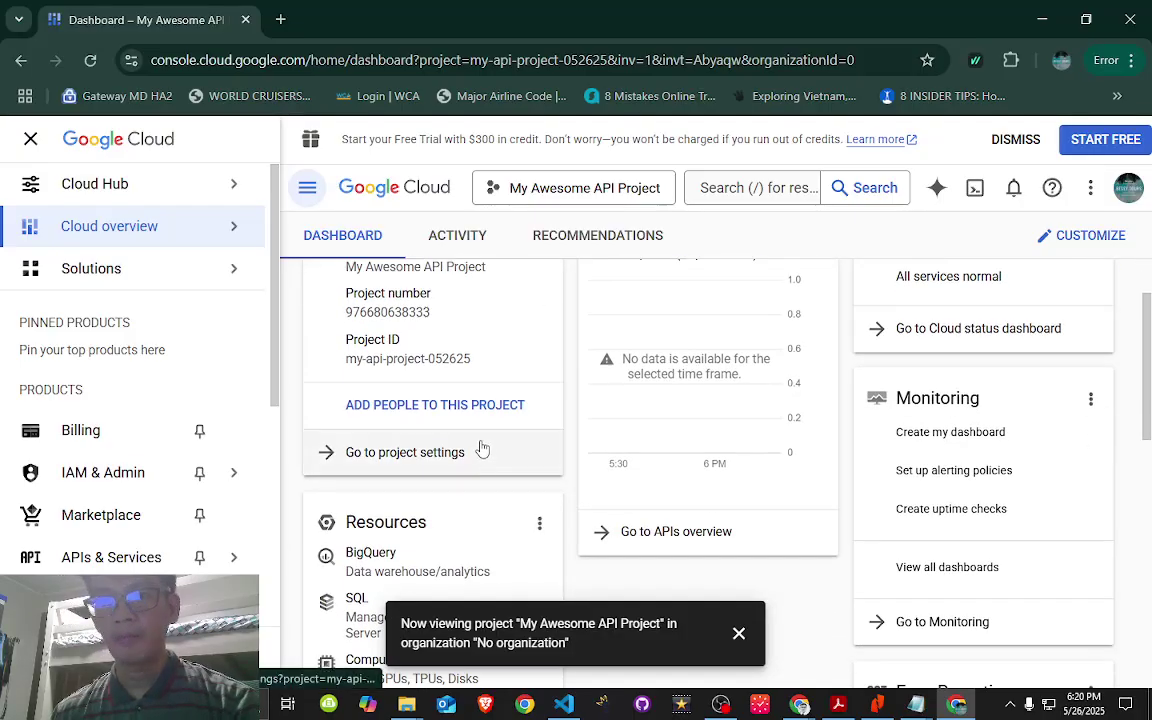
{"action": "scroll", "coordinate": [3, 517], "scroll_direction": "down", "scroll_amount": 1}
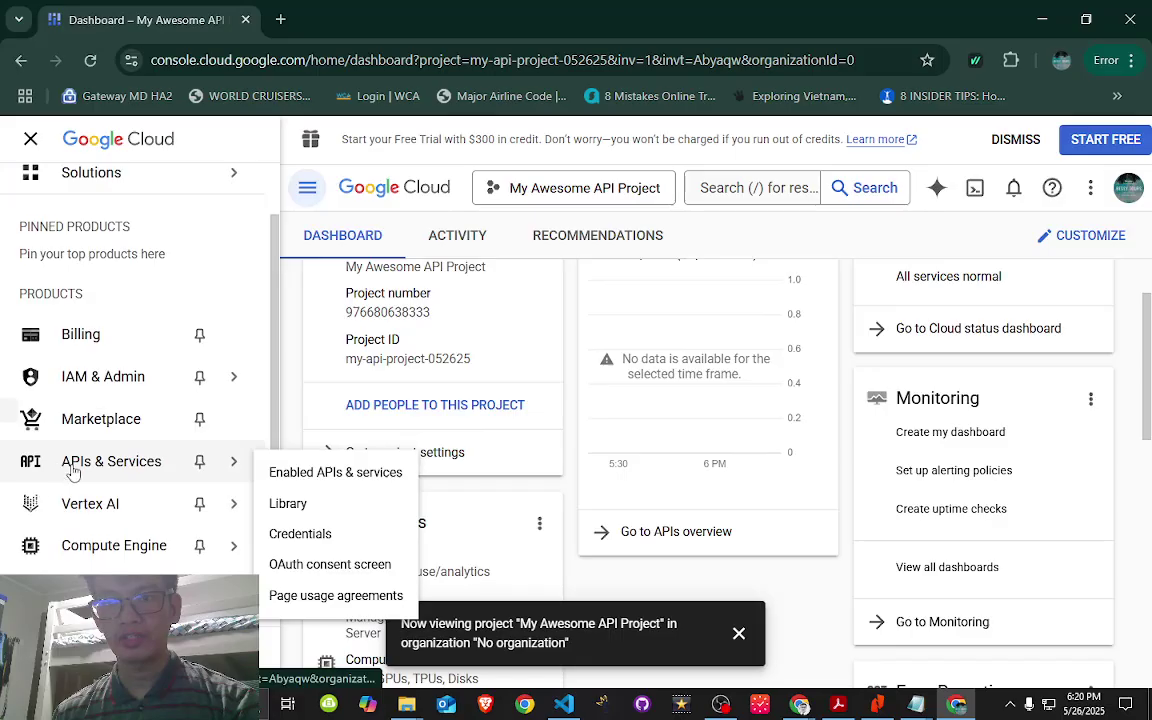
- Go through APIs & Services to the project's empty Credentials page
{"action": "mouse_move", "coordinate": [80, 458]}
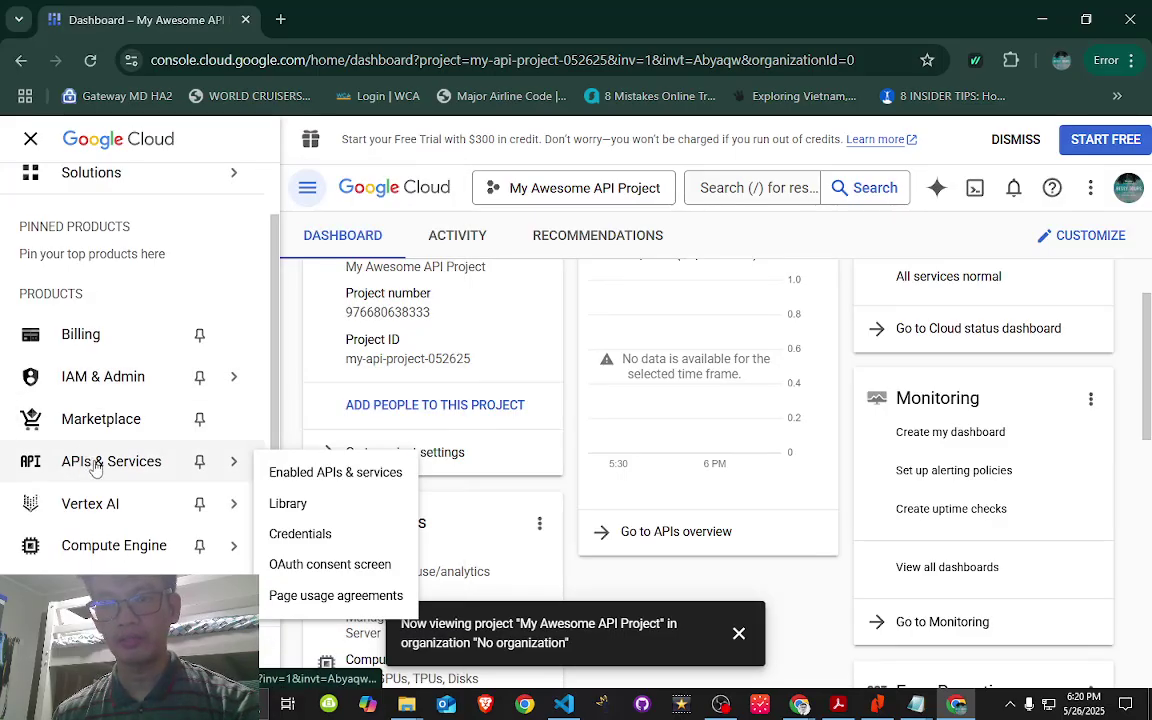
{"action": "left_click", "coordinate": [168, 468]}
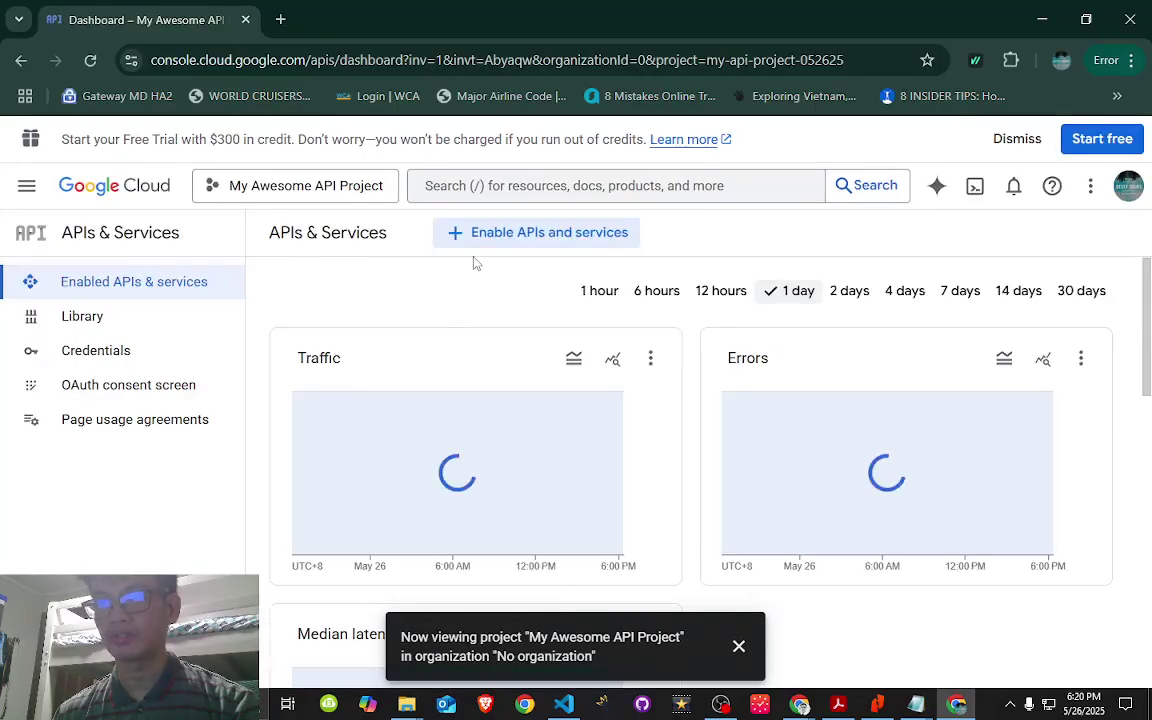
{"action": "left_click", "coordinate": [70, 360]}
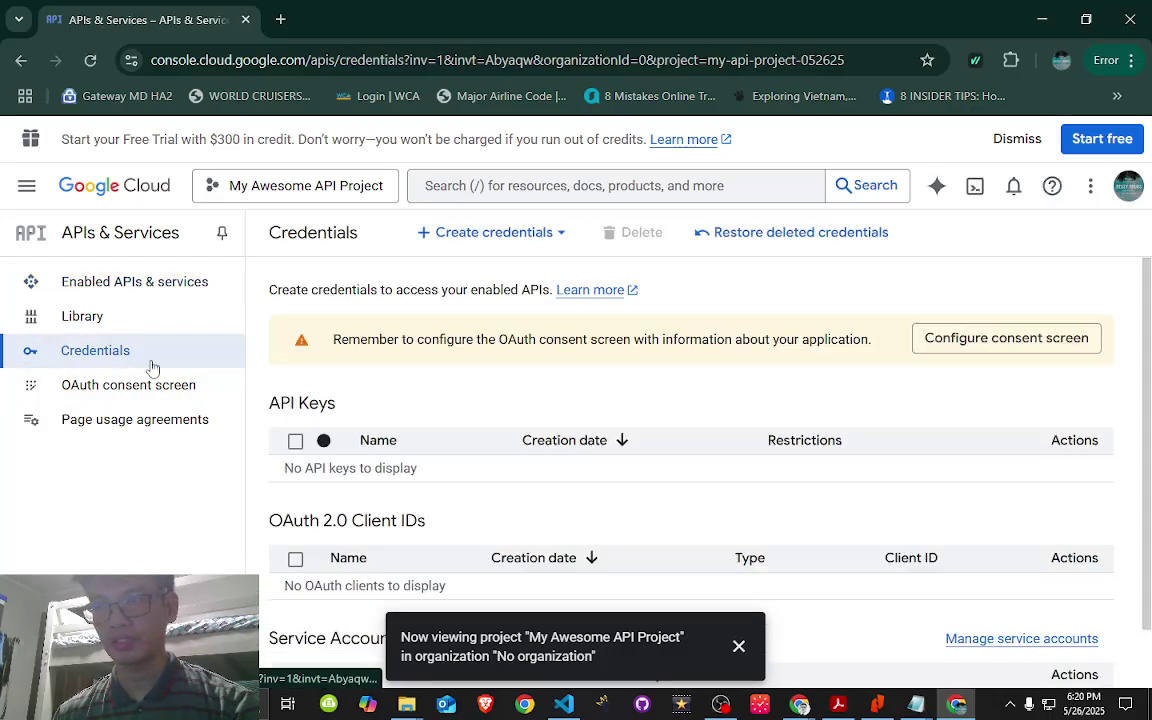
- Start an OAuth client ID under Create credentials and go to configure the consent screen
{"action": "left_click", "coordinate": [524, 240]}
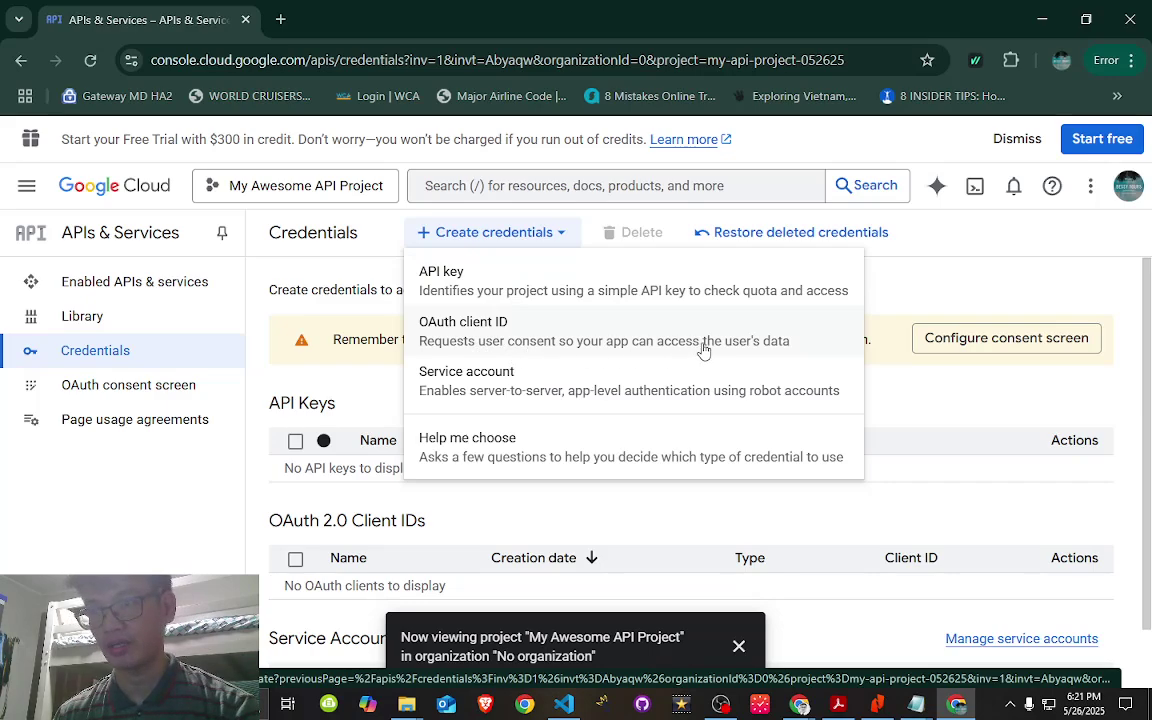
{"action": "left_click", "coordinate": [703, 346]}
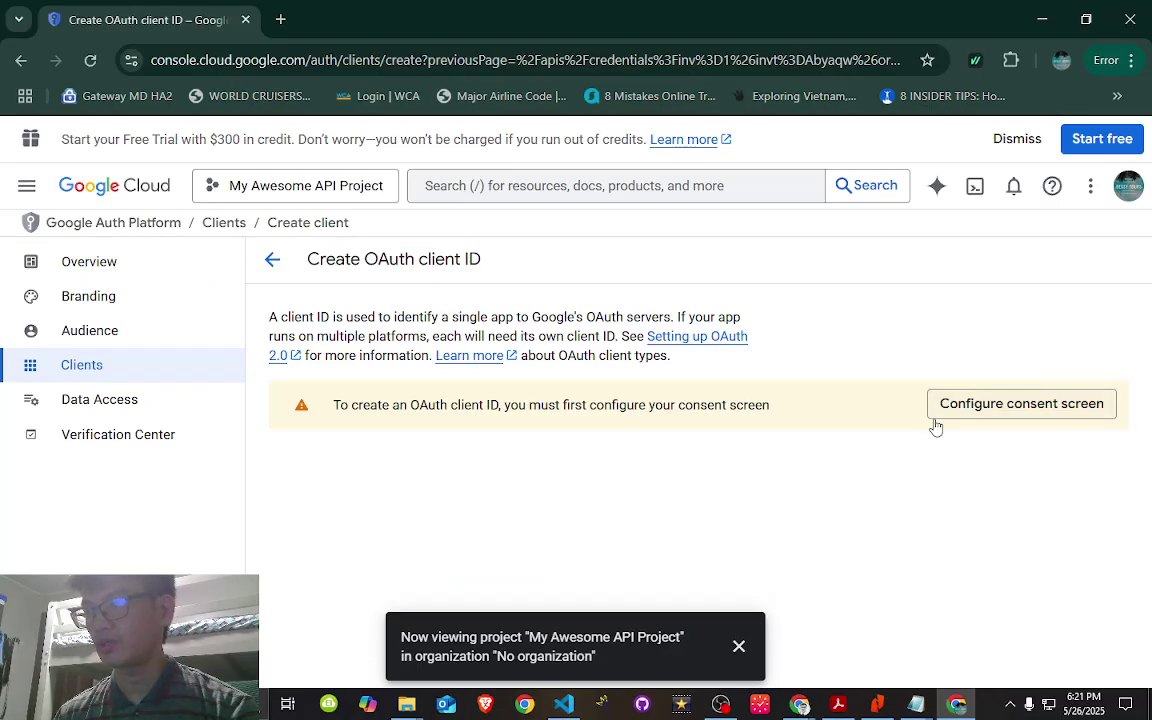
{"action": "left_click", "coordinate": [1008, 408]}
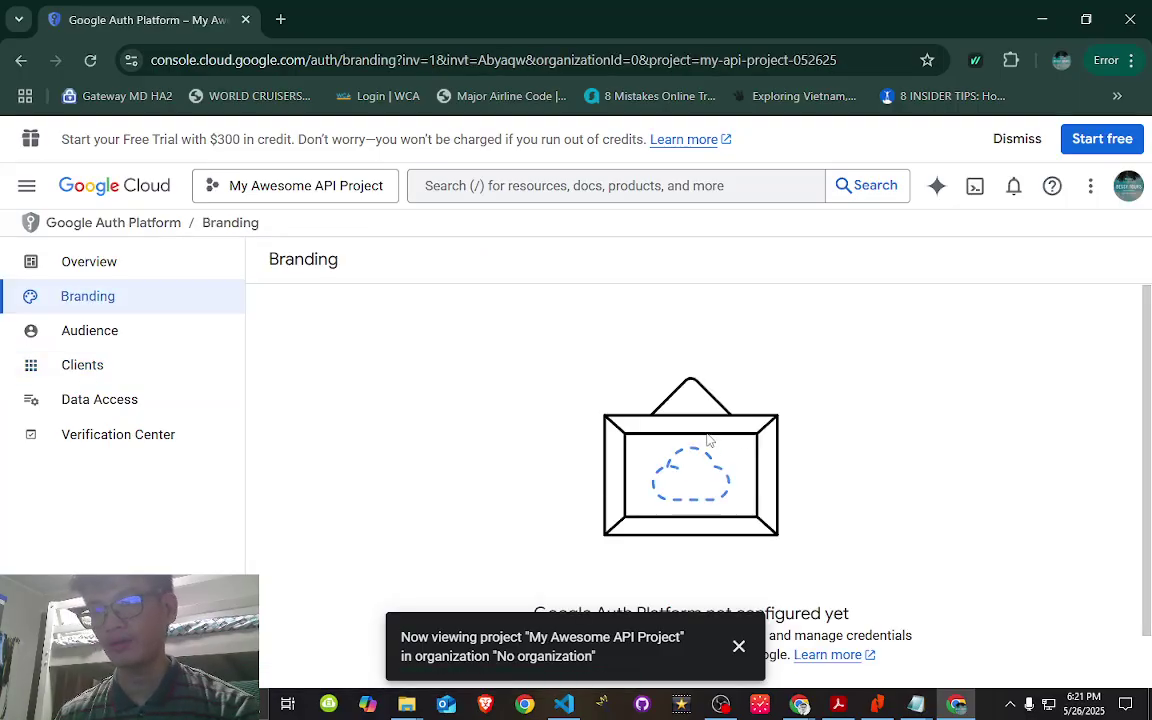
- Dismiss the project notification and get started with Google Auth Platform configuration
{"action": "scroll", "coordinate": [955, 416], "scroll_direction": "down", "scroll_amount": 1}
{"action": "left_click", "coordinate": [739, 648]}
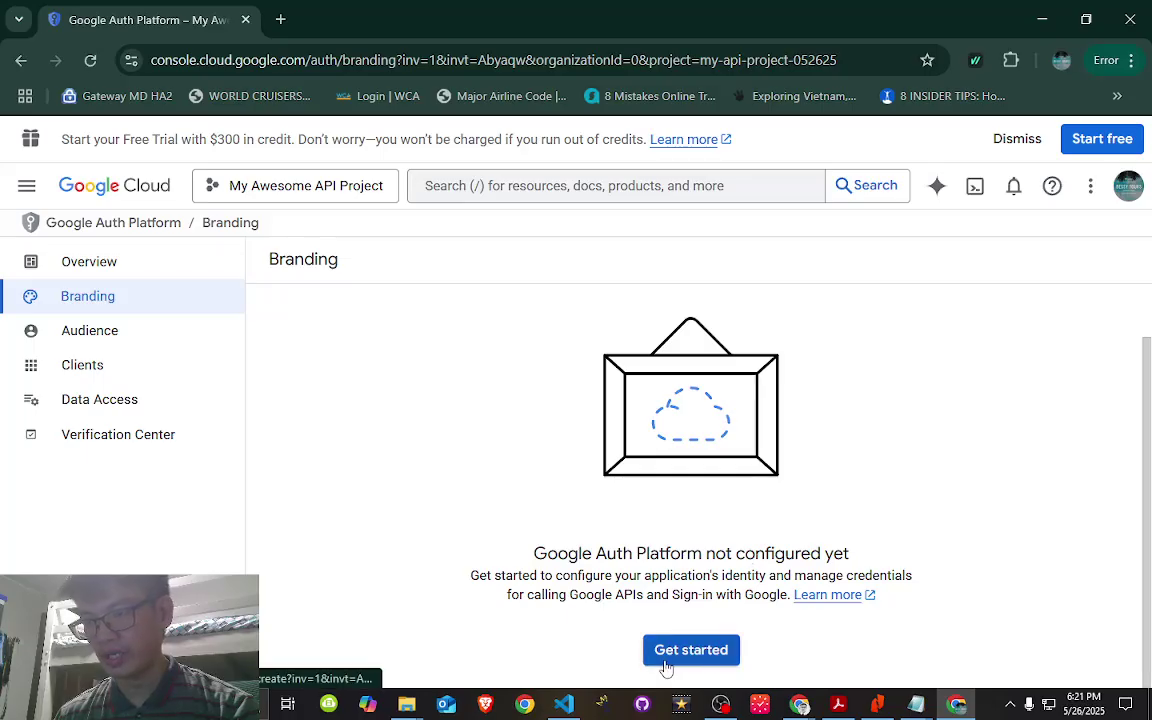
{"action": "left_click", "coordinate": [700, 660]}
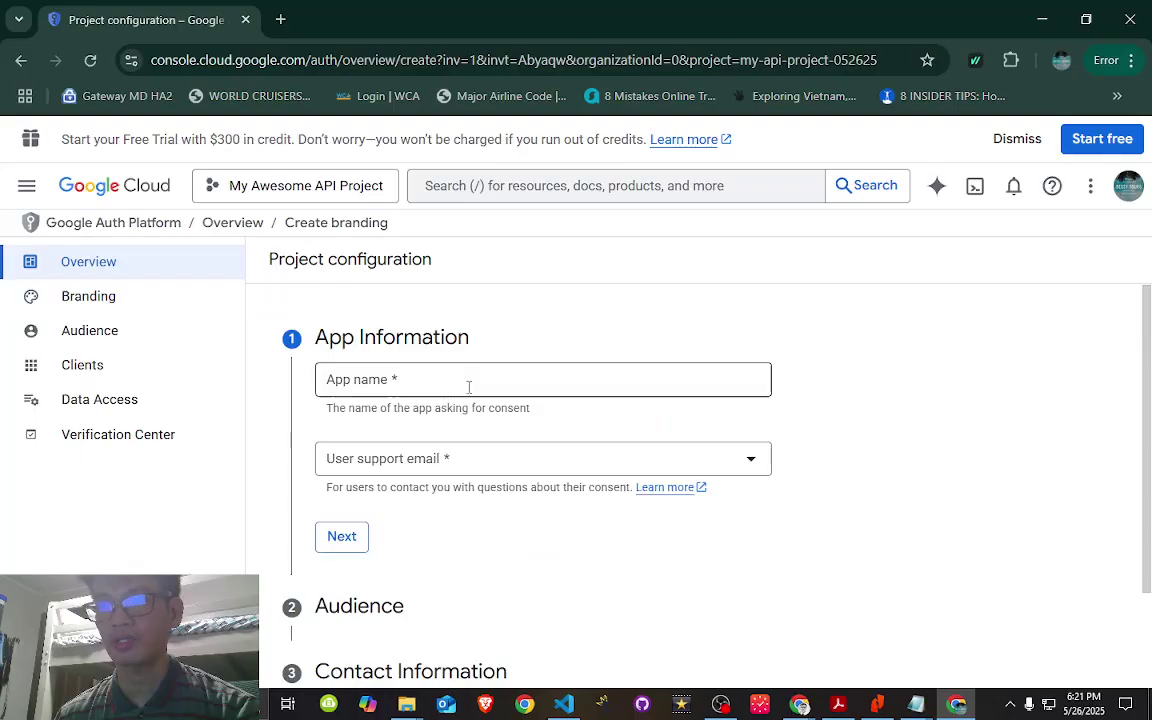
- Enter app name store-pos-api, choose the account's email as user support email, and continue
{"action": "left_click", "coordinate": [411, 384]}
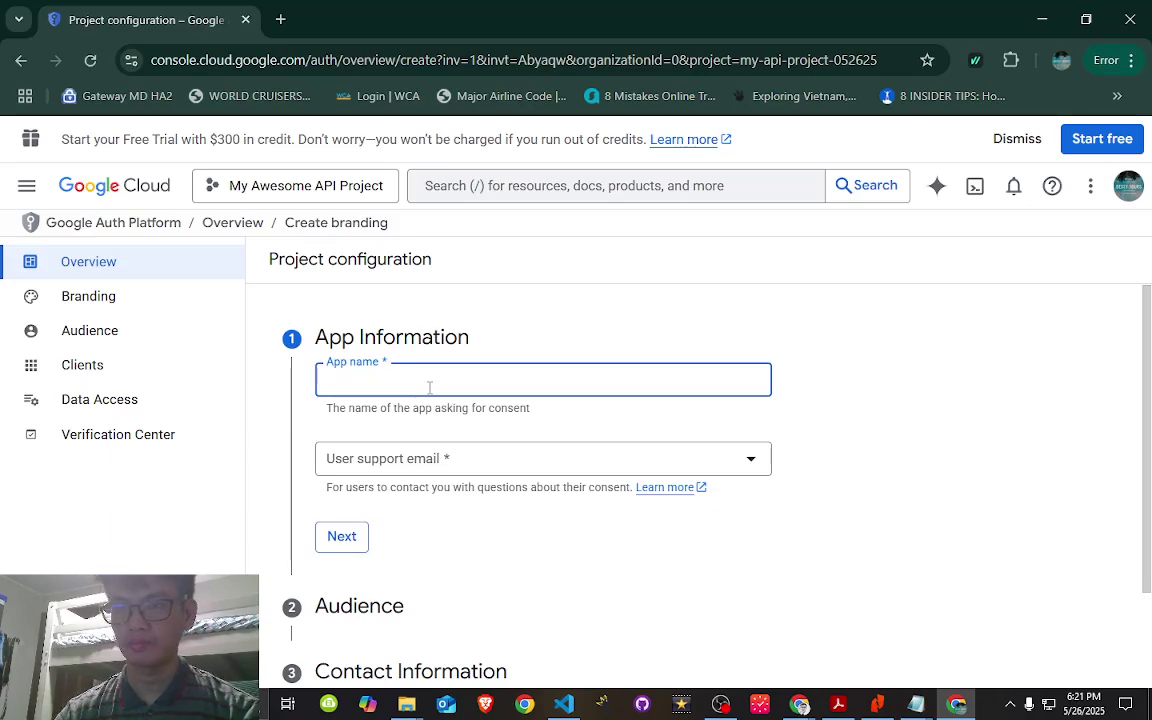
{"action": "type", "text": "store"}
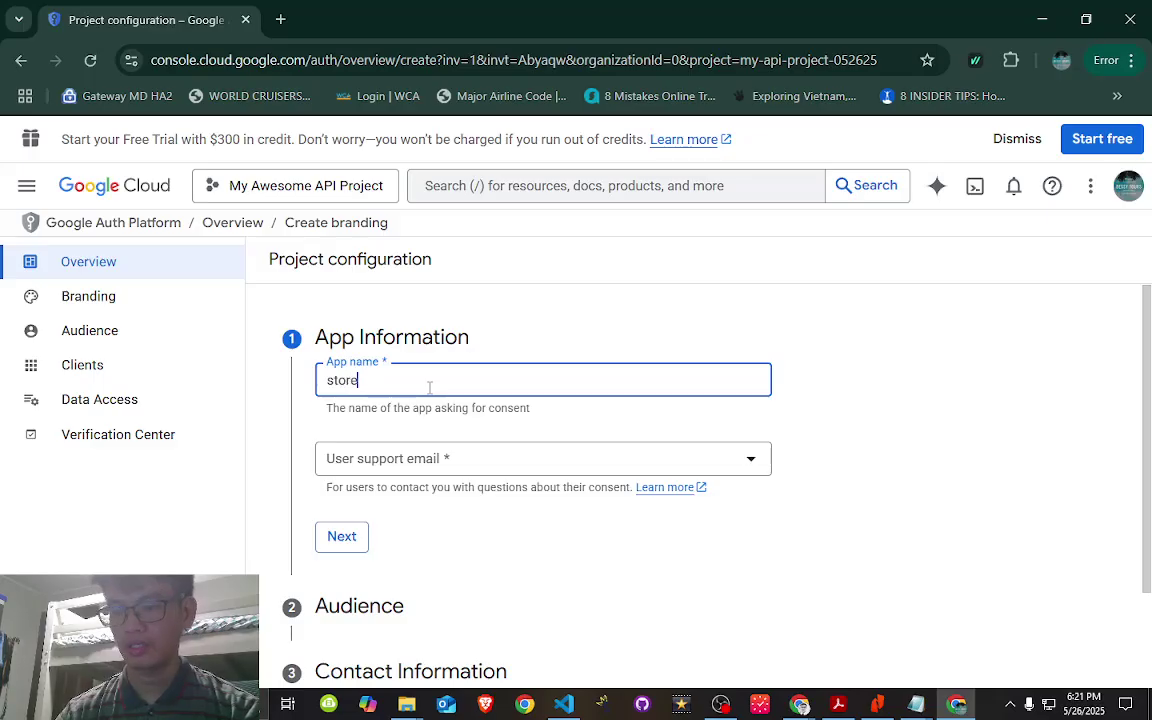
{"action": "type", "text": "-api-"}
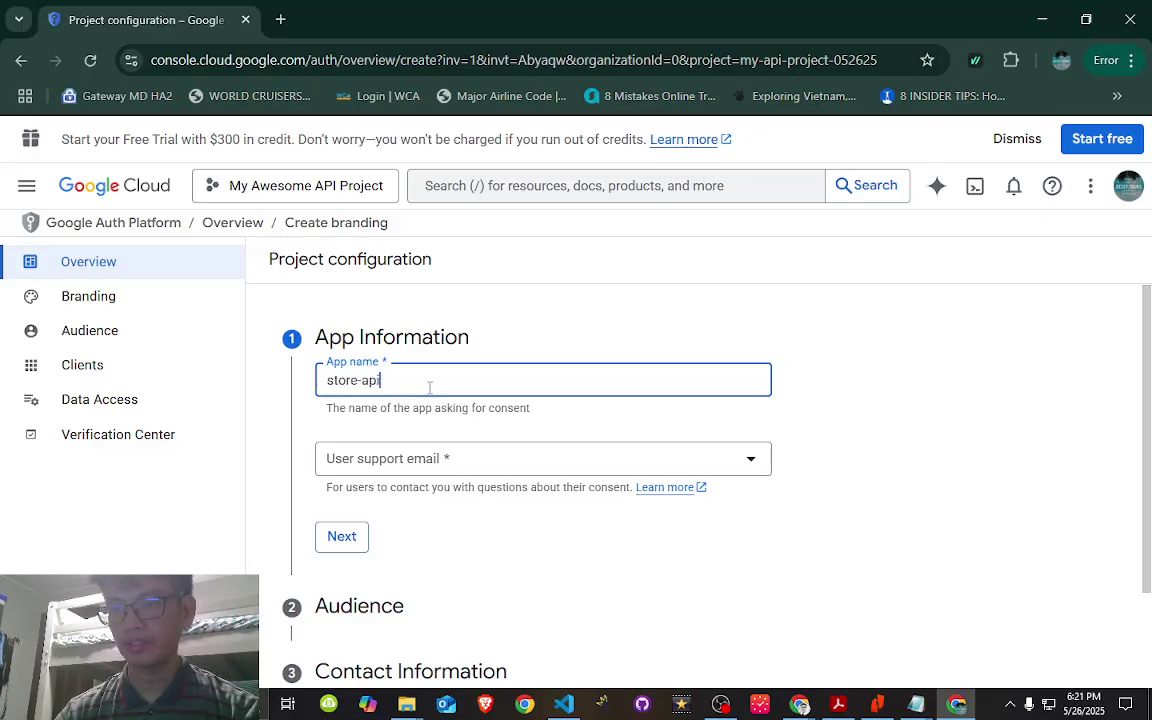
{"action": "key", "text": "BackSpace"}
{"action": "key", "text": "BackSpace"}
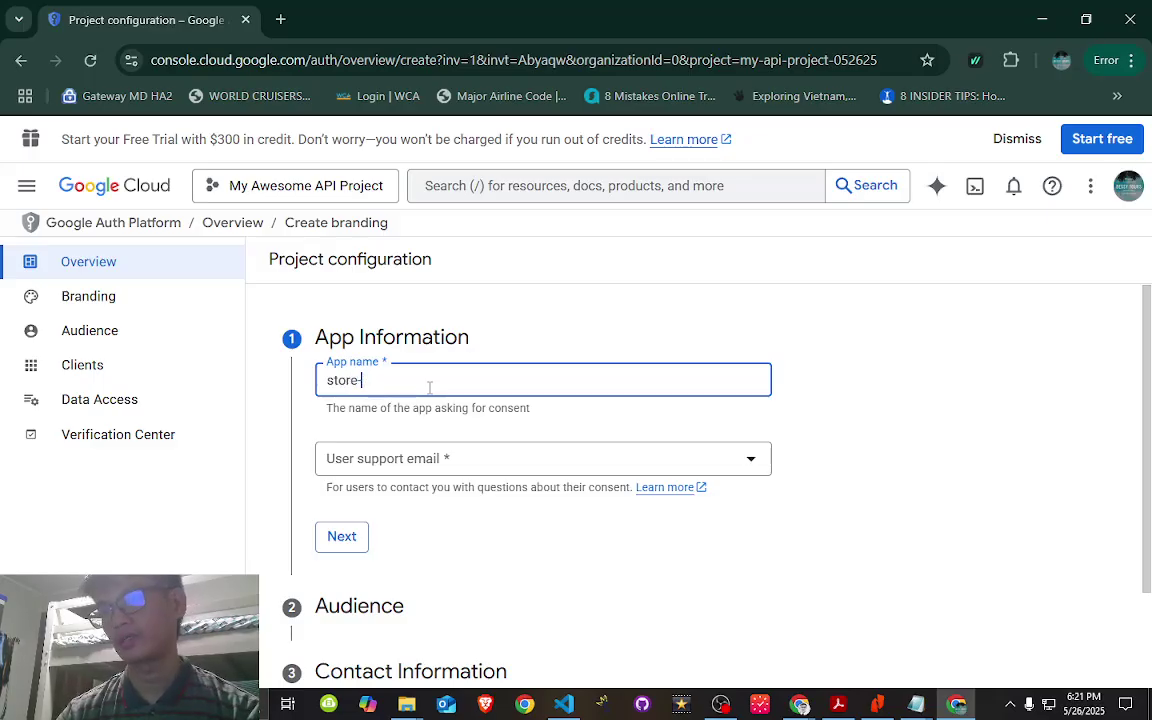
{"action": "type", "text": "pos-api"}
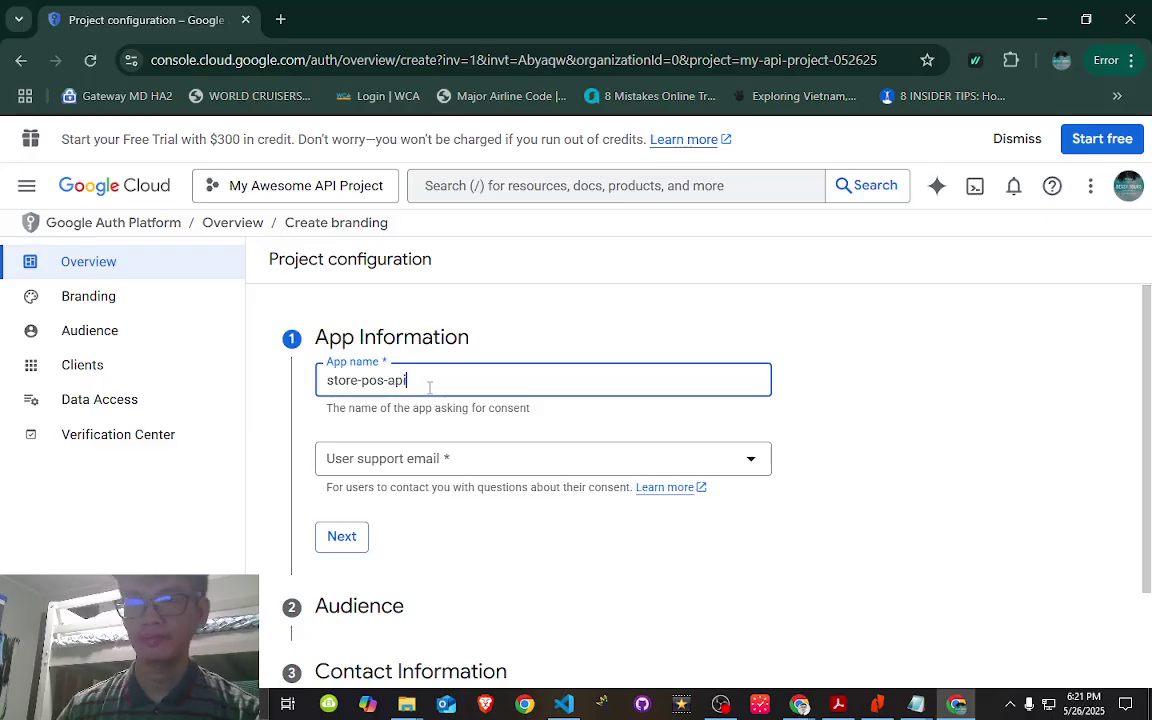
{"action": "left_click", "coordinate": [472, 470]}
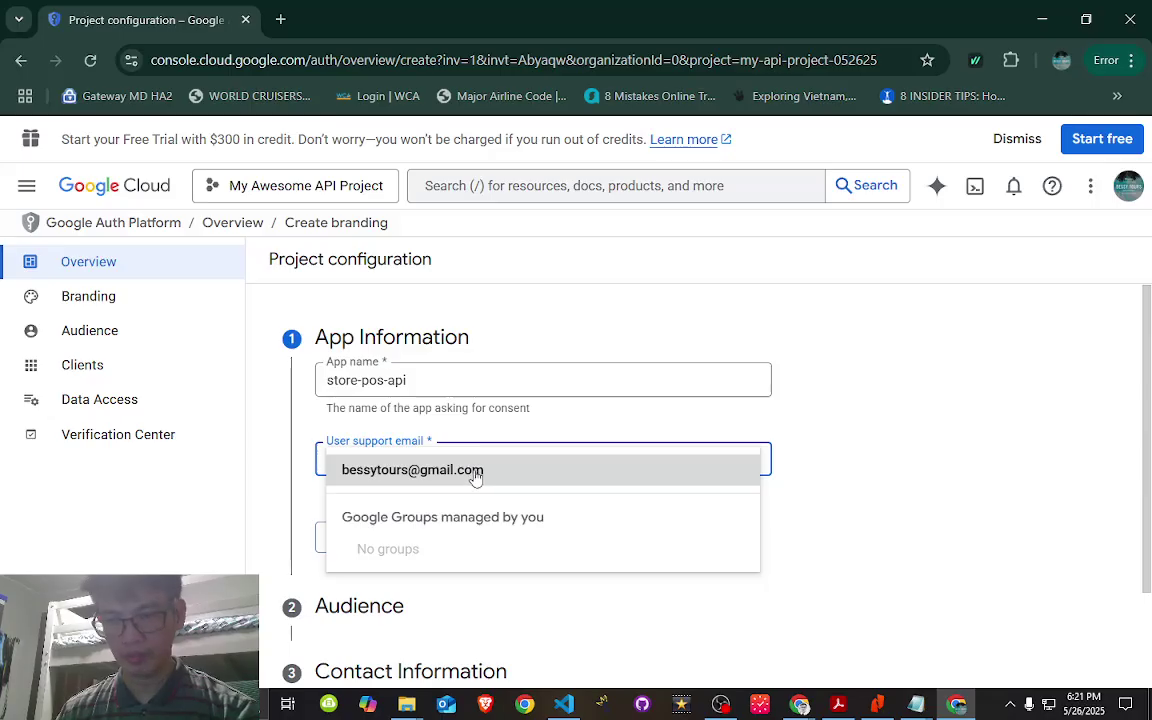
{"action": "left_click", "coordinate": [474, 471]}
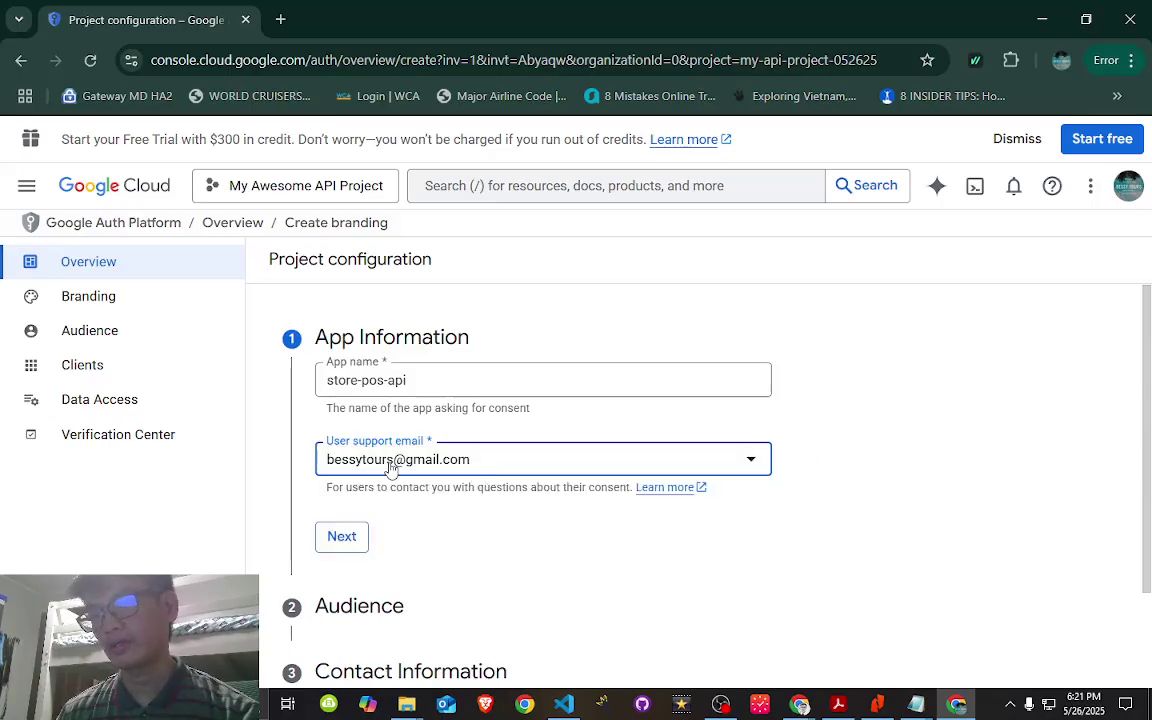
{"action": "scroll", "coordinate": [404, 465], "scroll_direction": "down", "scroll_amount": 2}
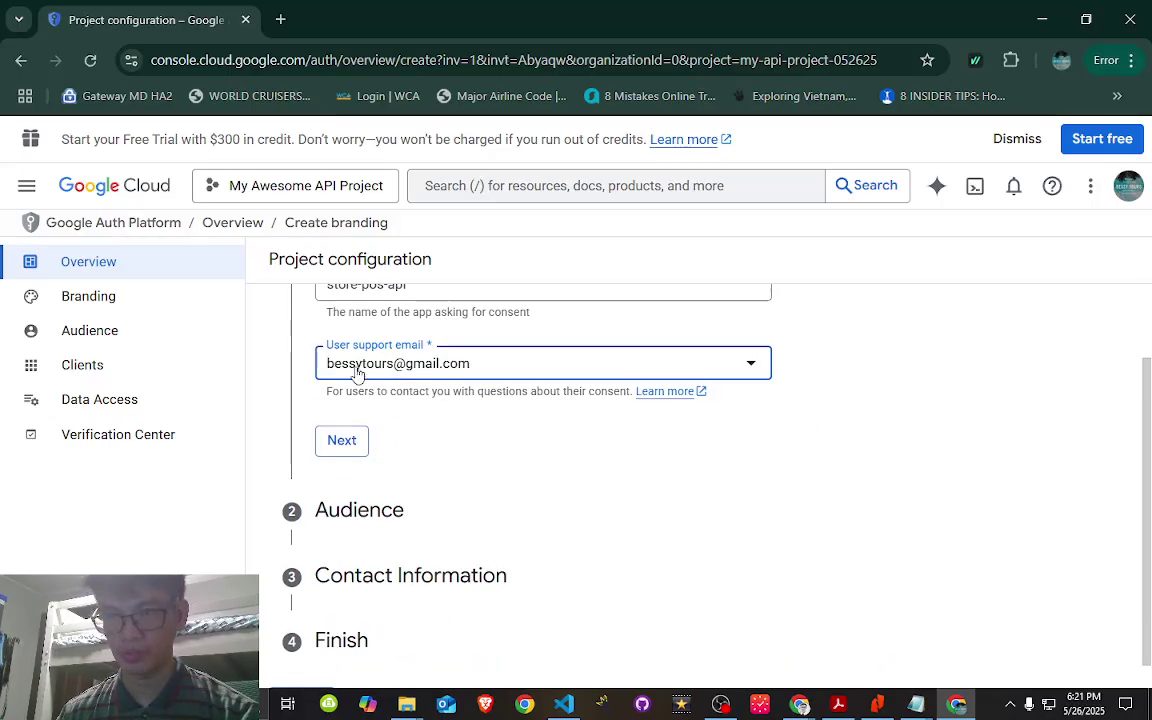
{"action": "left_click", "coordinate": [360, 451]}
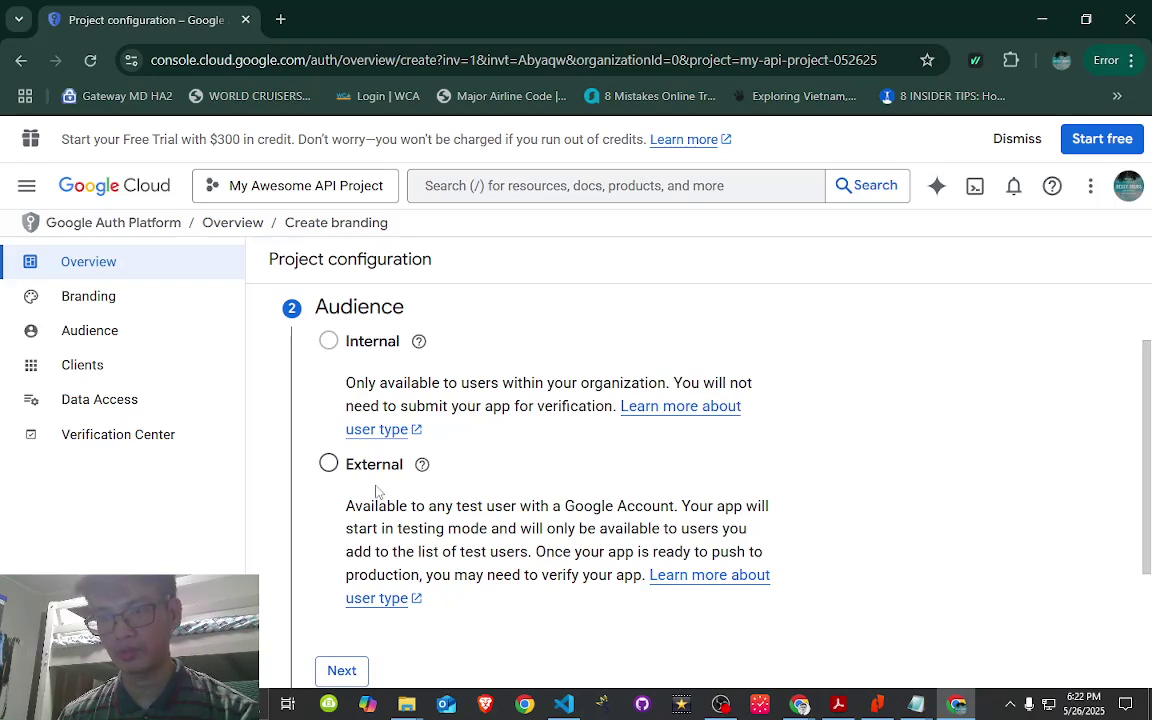
- Choose the External user type and continue to the Contact Information step
{"action": "left_click", "coordinate": [329, 465]}
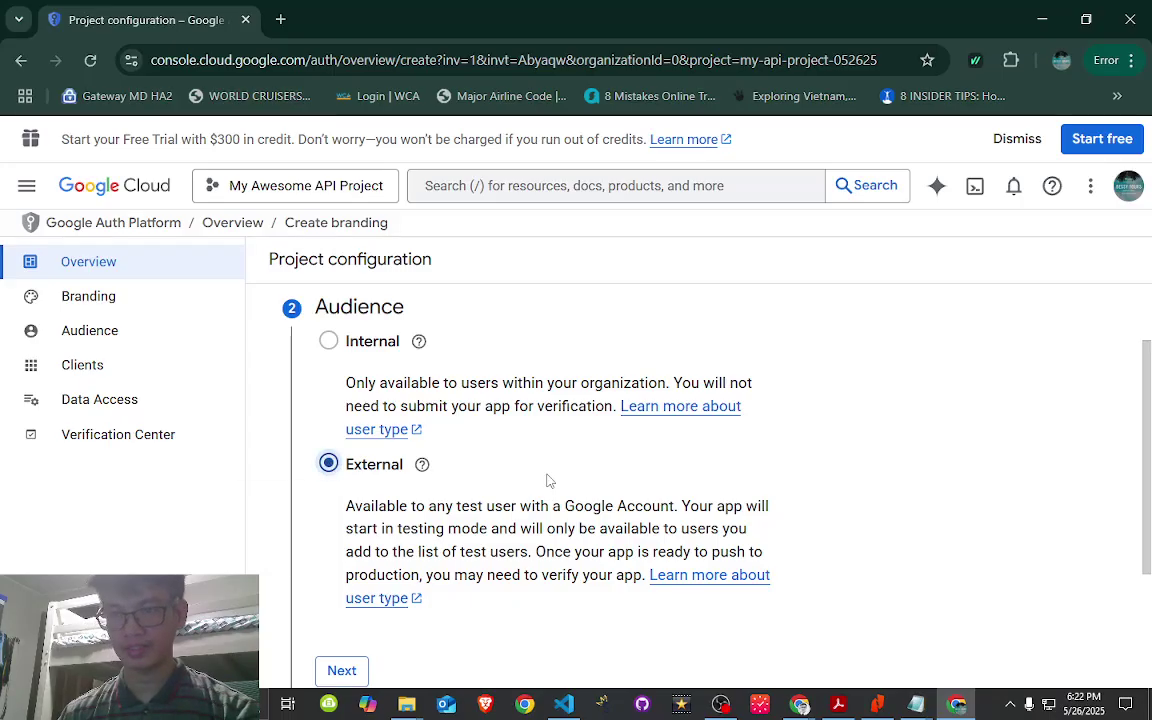
{"action": "scroll", "coordinate": [760, 465], "scroll_direction": "down", "scroll_amount": 2}
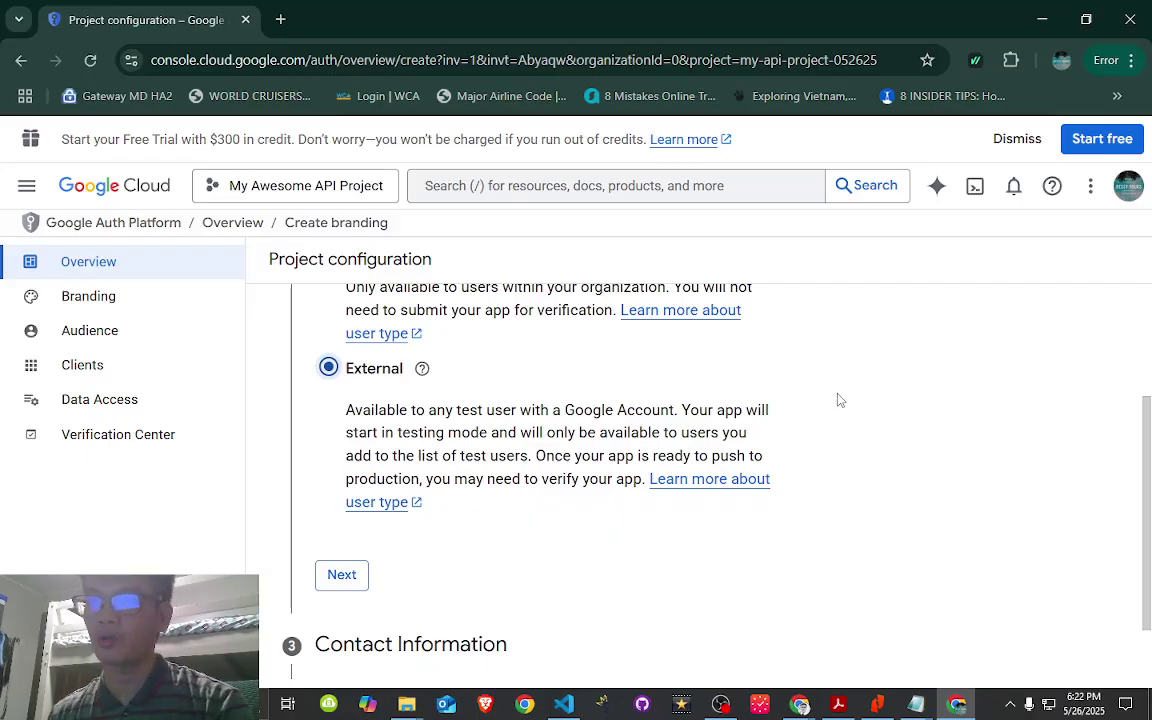
{"action": "scroll", "coordinate": [845, 407], "scroll_direction": "down", "scroll_amount": 2}
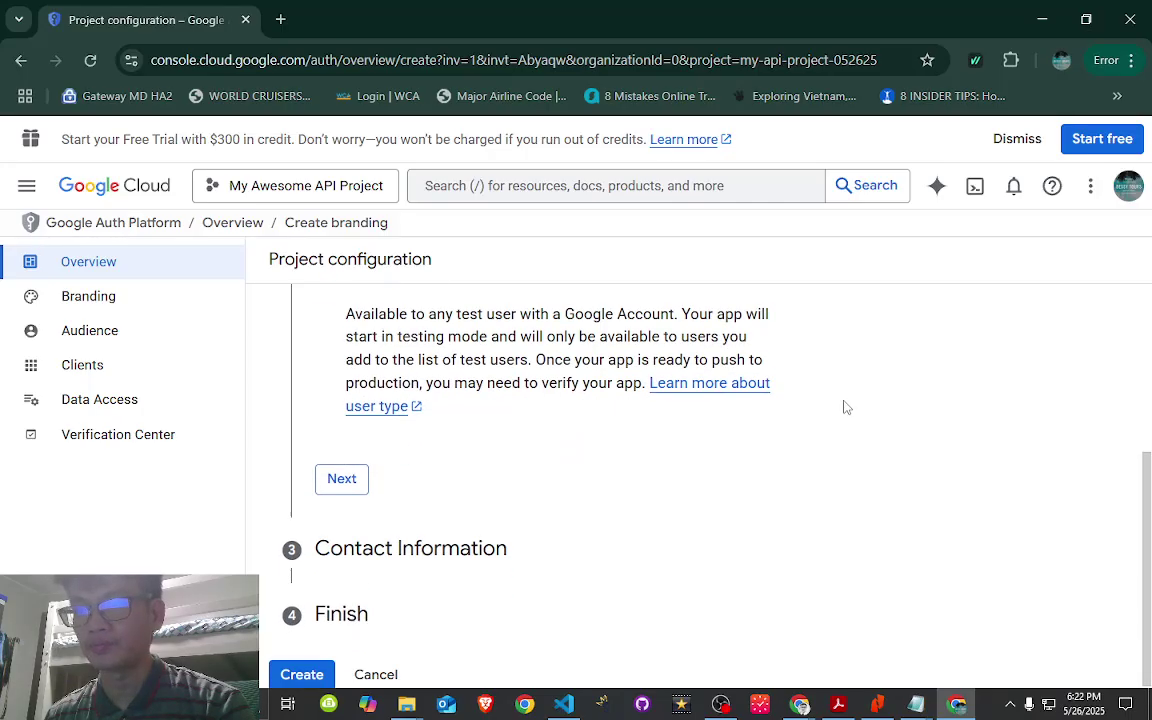
{"action": "scroll", "coordinate": [845, 407], "scroll_direction": "up", "scroll_amount": 6}
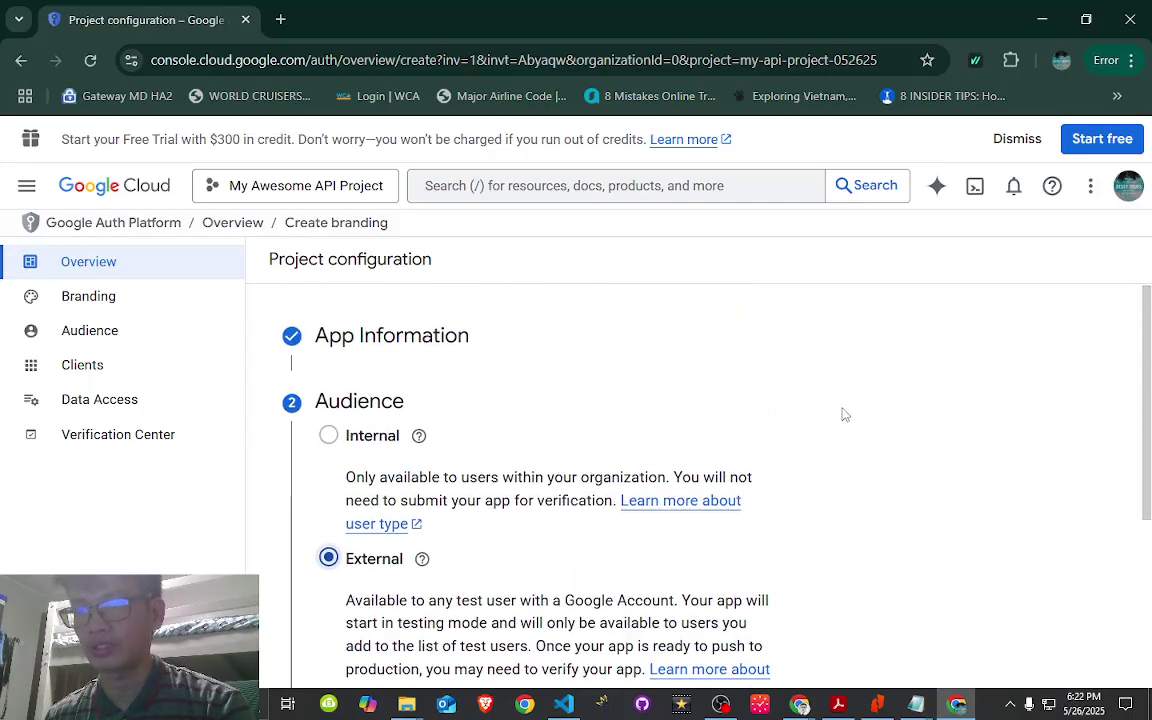
{"action": "scroll", "coordinate": [845, 414], "scroll_direction": "down", "scroll_amount": 4}
{"action": "scroll", "coordinate": [843, 411], "scroll_direction": "up", "scroll_amount": 4}
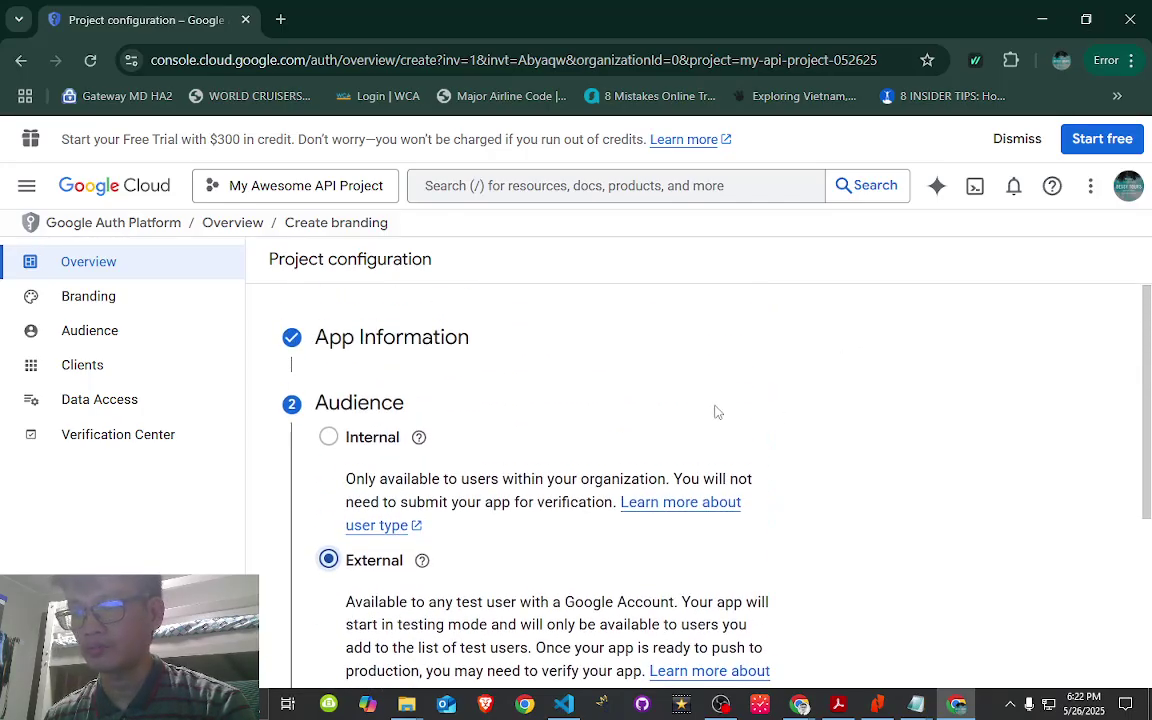
{"action": "scroll", "coordinate": [807, 405], "scroll_direction": "down", "scroll_amount": 6}
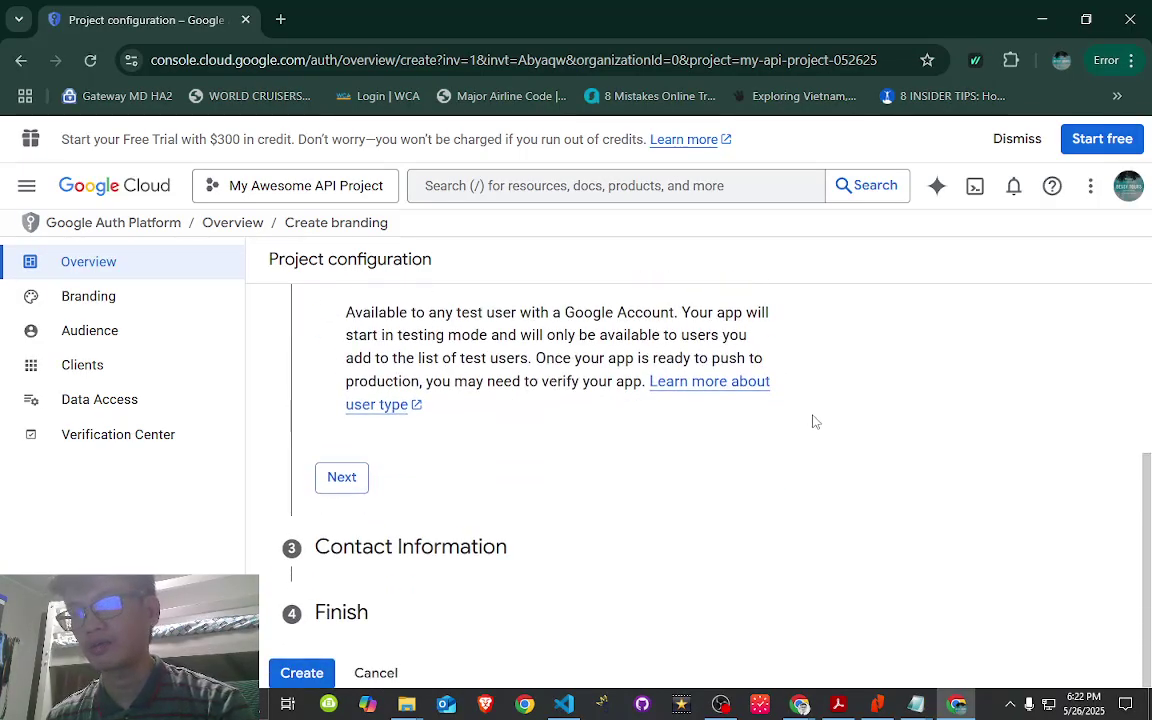
{"action": "scroll", "coordinate": [815, 421], "scroll_direction": "up", "scroll_amount": 2}
{"action": "scroll", "coordinate": [807, 458], "scroll_direction": "down", "scroll_amount": 2}
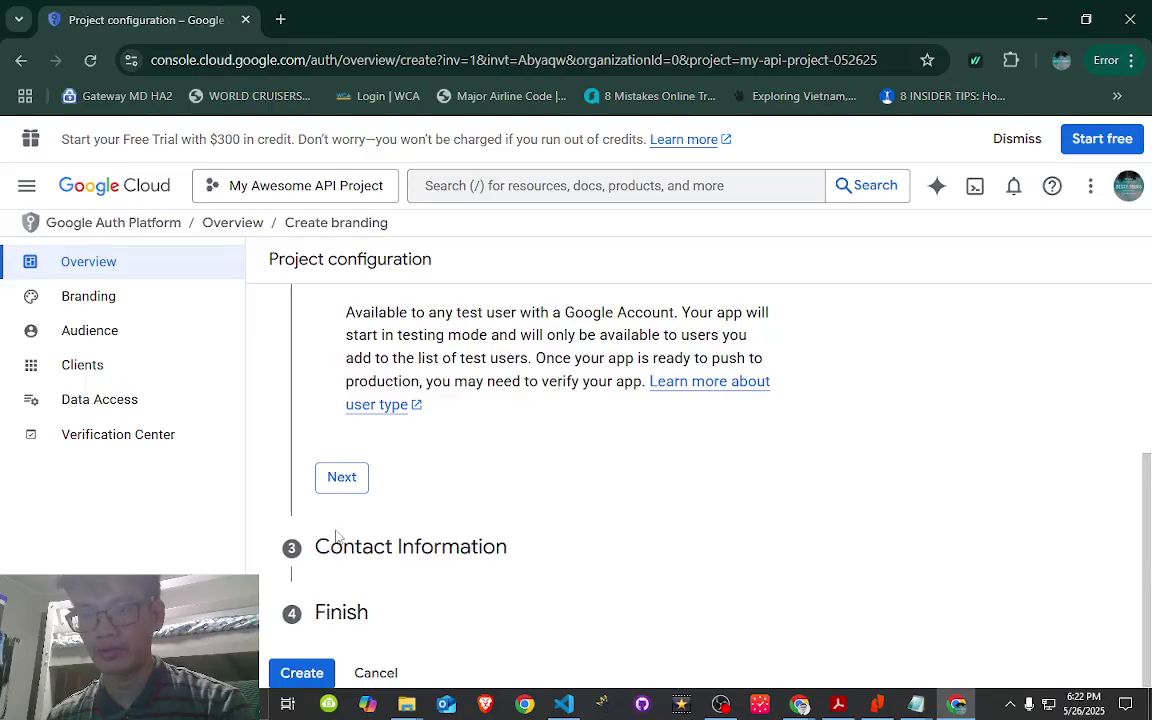
{"action": "left_click", "coordinate": [350, 477]}
- Enter the contact email address for project notifications and continue to the Finish step
{"action": "left_click", "coordinate": [489, 443]}
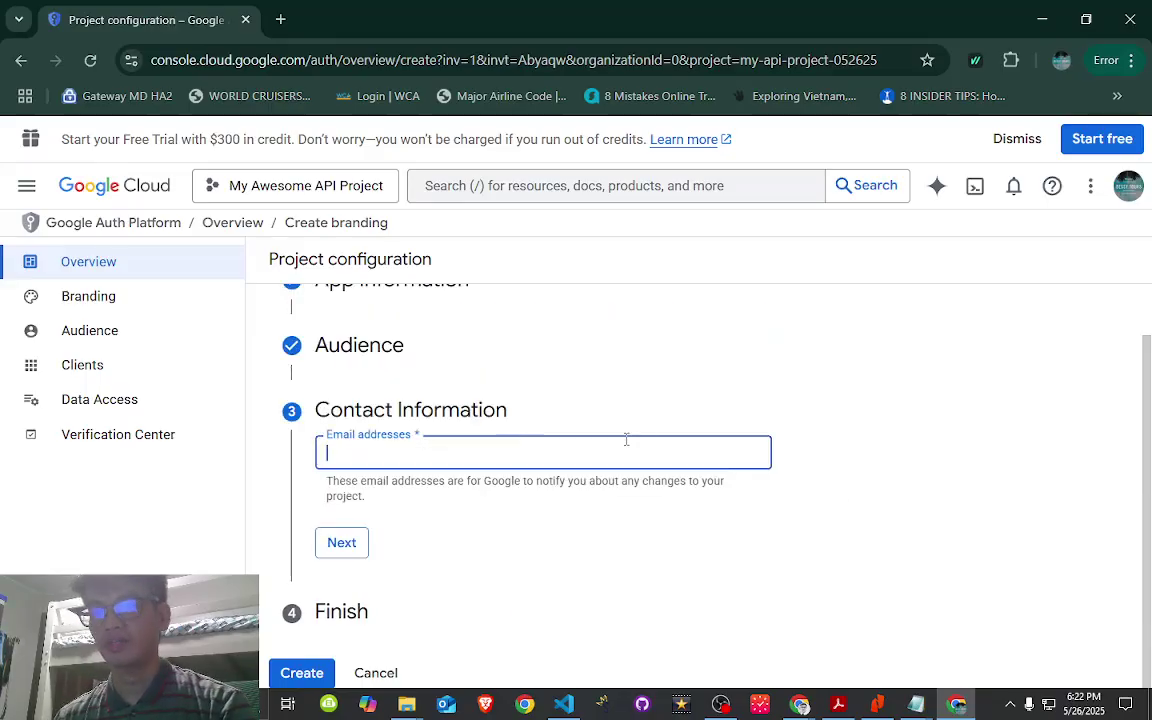
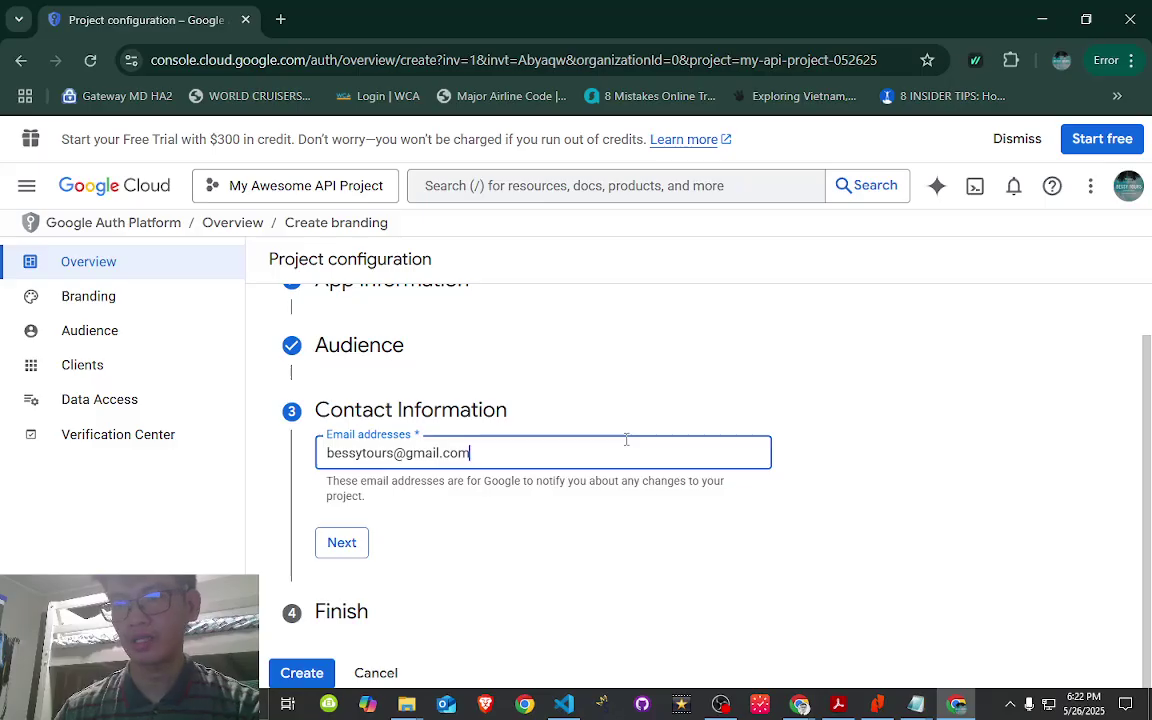
{"action": "scroll", "coordinate": [530, 431], "scroll_direction": "up", "scroll_amount": 1}
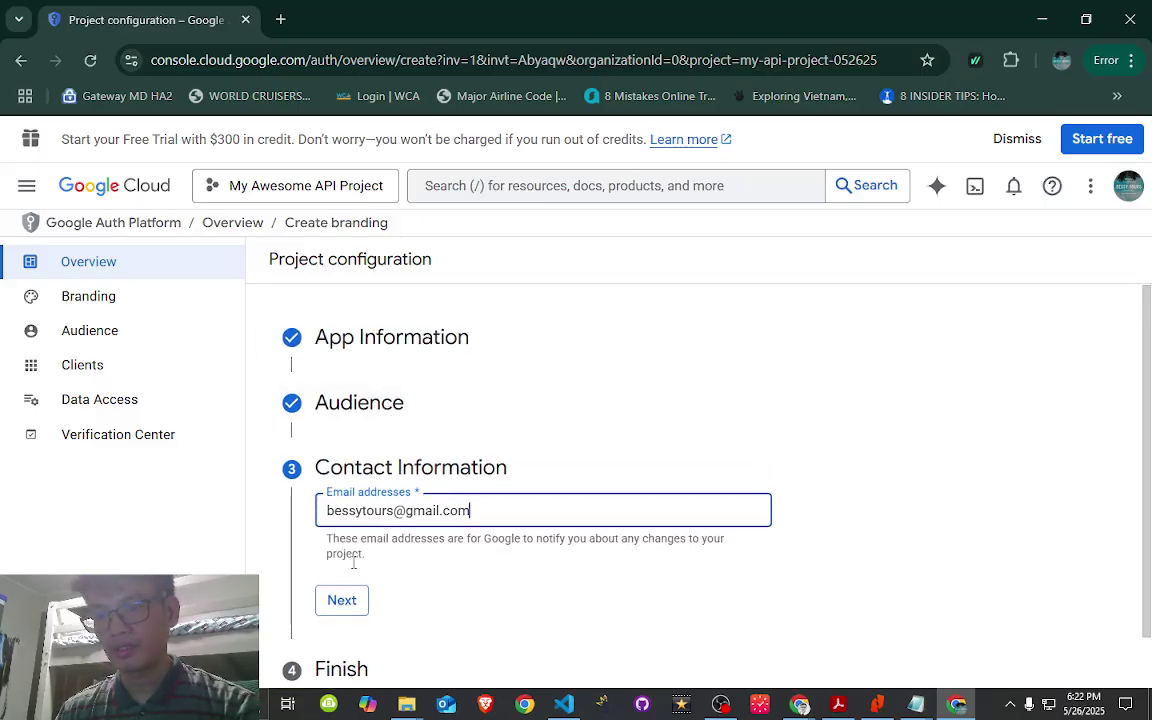
{"action": "left_click", "coordinate": [345, 611]}
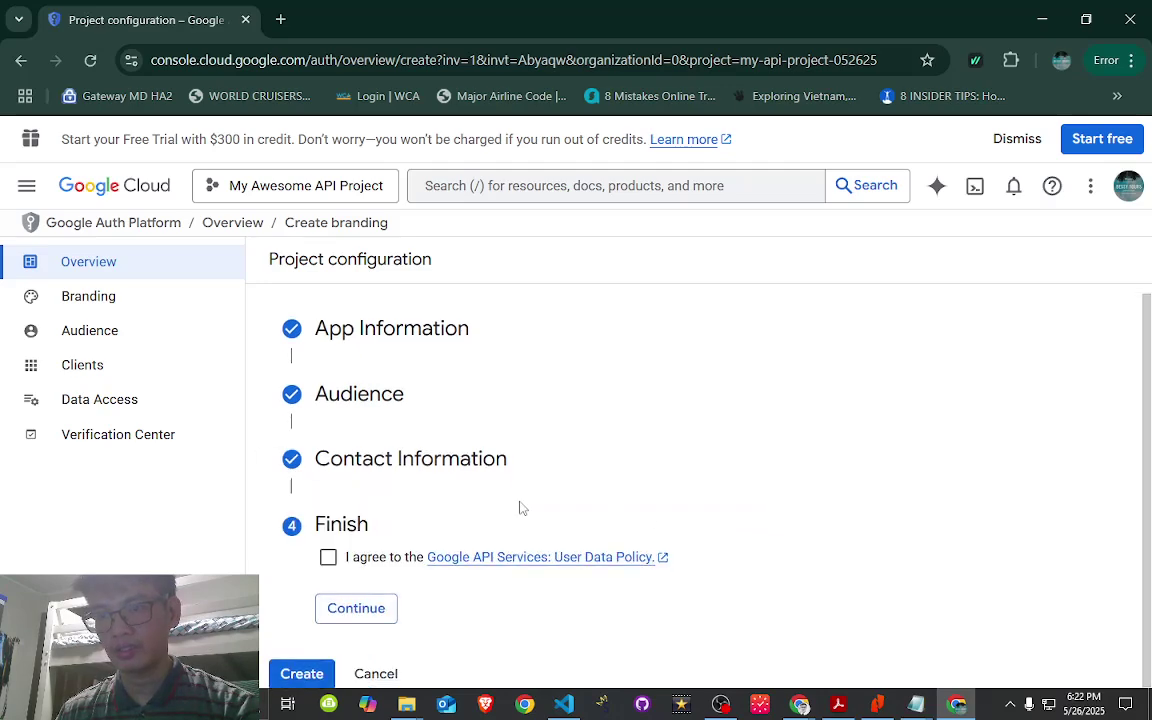
- Agree to the Google API Services User Data Policy, continue, and create the OAuth configuration
{"action": "left_click", "coordinate": [329, 557]}
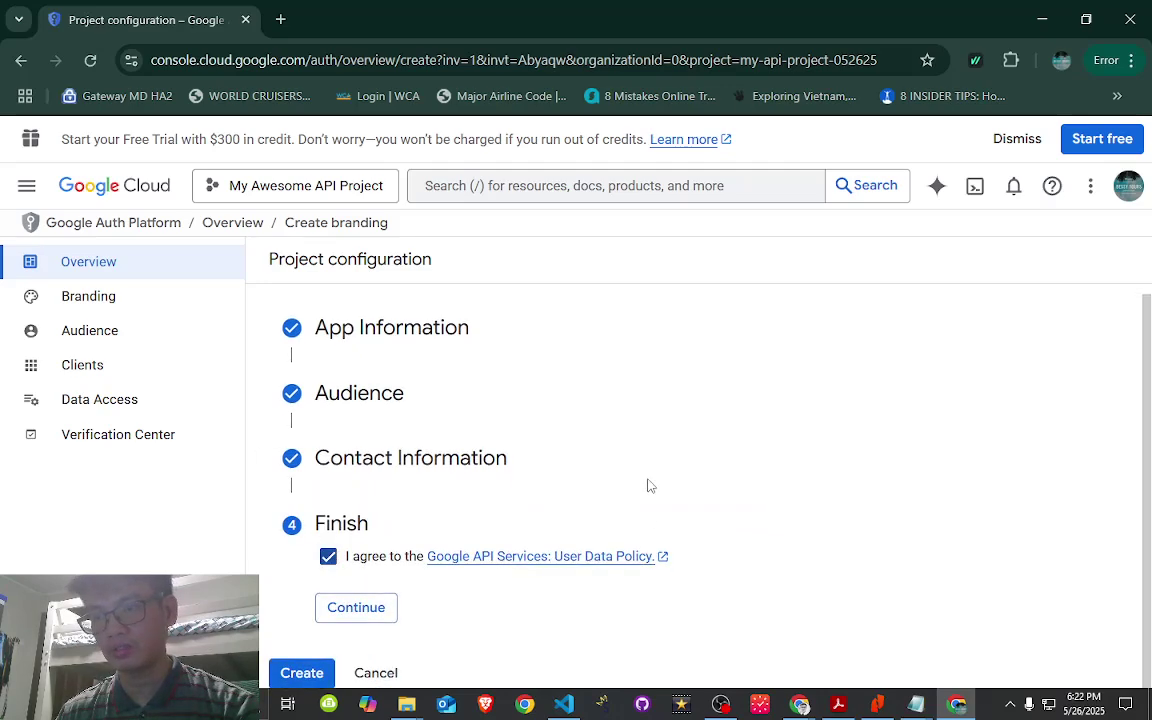
{"action": "left_click", "coordinate": [377, 614]}
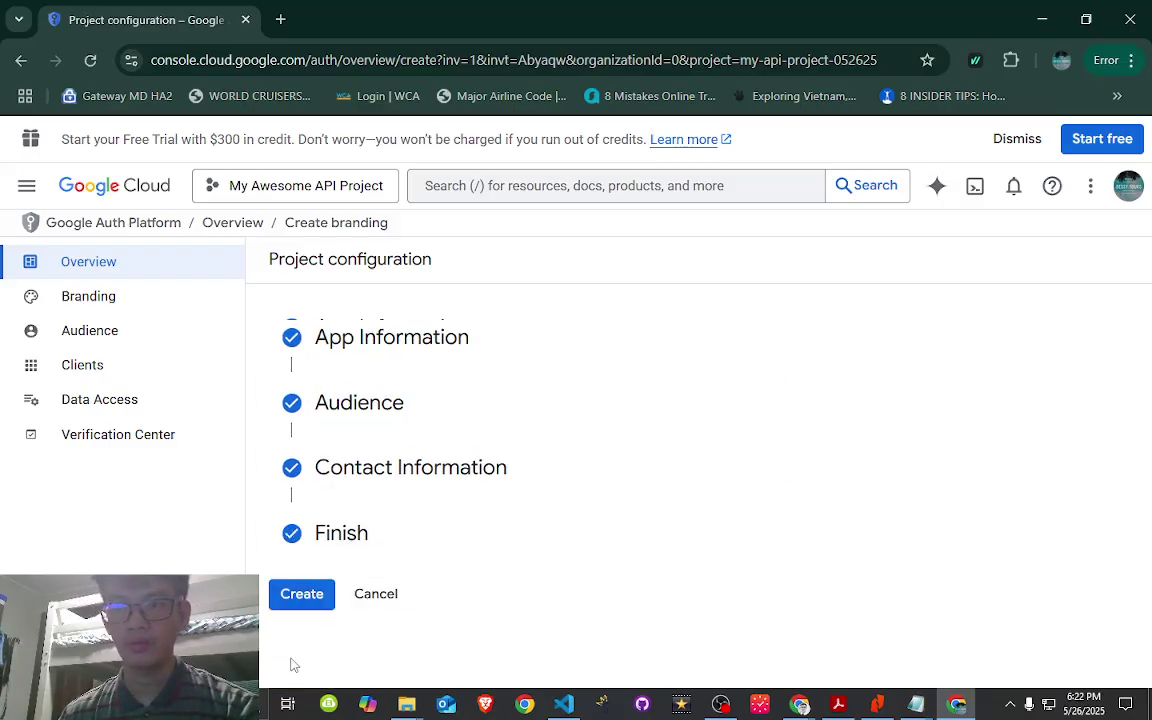
{"action": "left_click", "coordinate": [301, 597]}
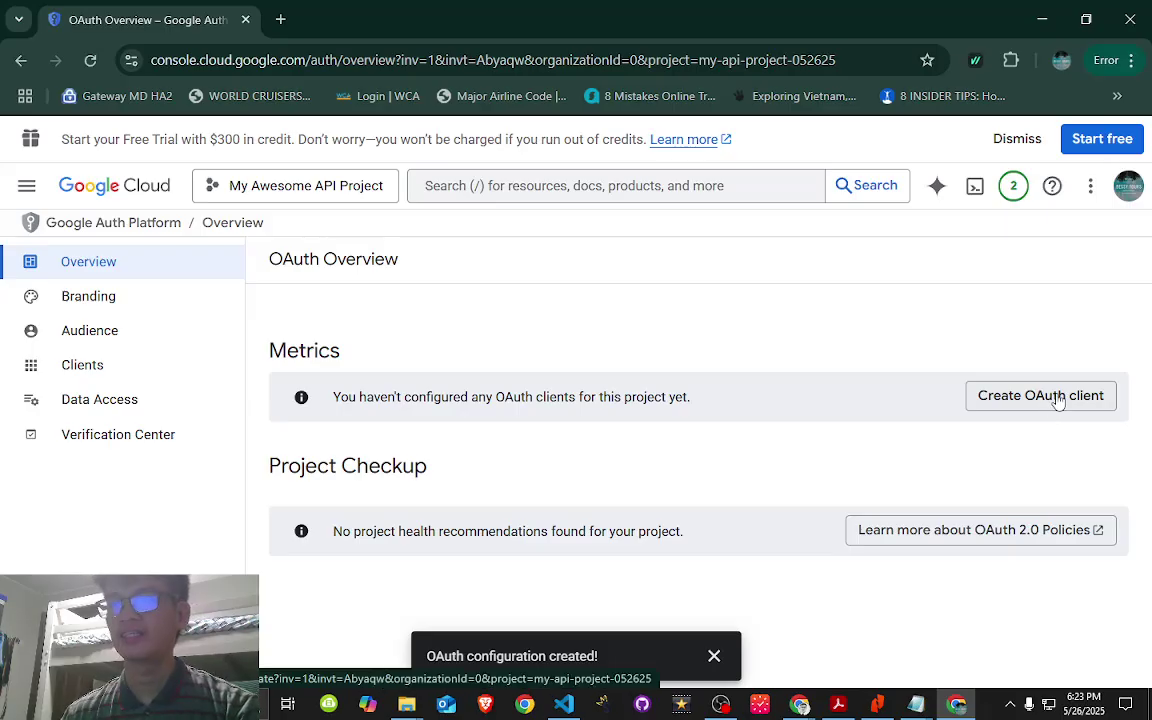
- Start a new OAuth client ID and open its application type list
{"action": "left_click", "coordinate": [996, 405]}
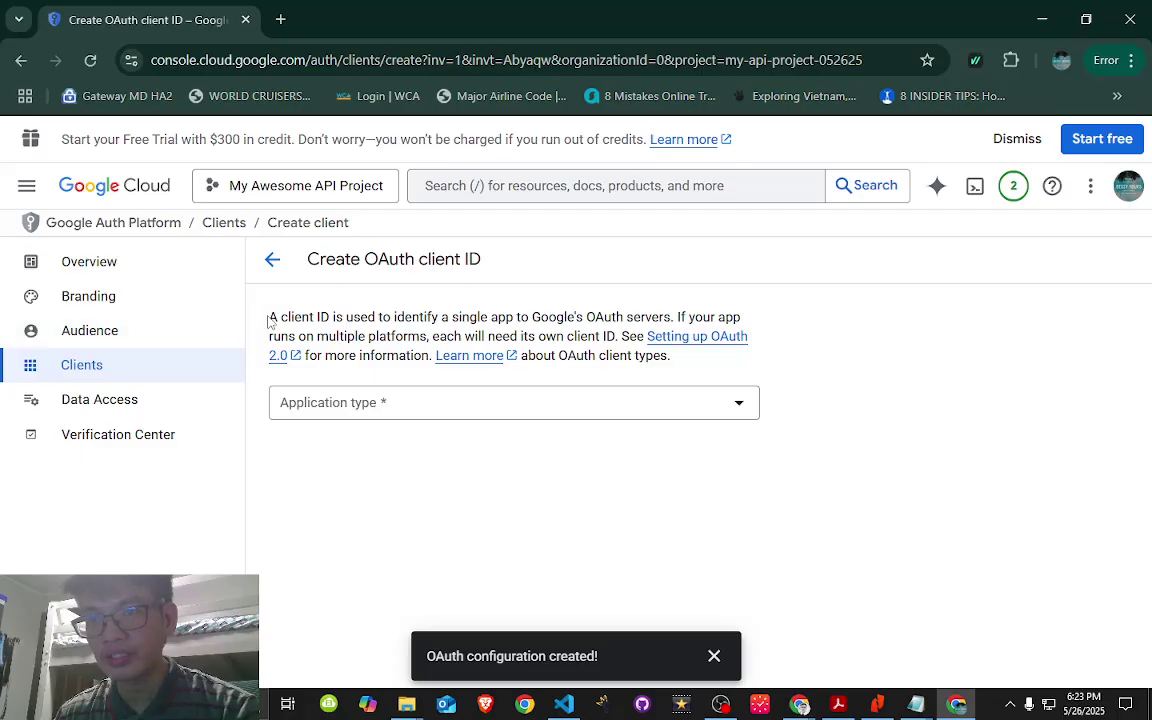
{"action": "left_click_drag", "start_coordinate": [268, 320], "coordinate": [320, 318]}
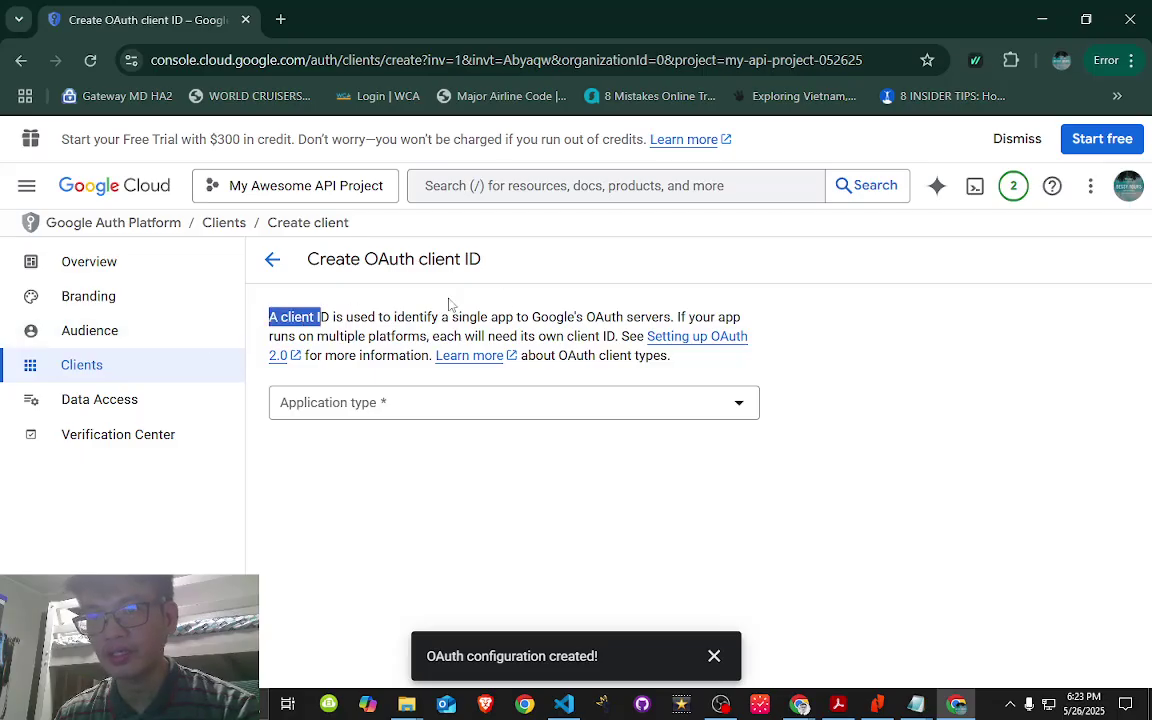
{"action": "left_click", "coordinate": [323, 325]}
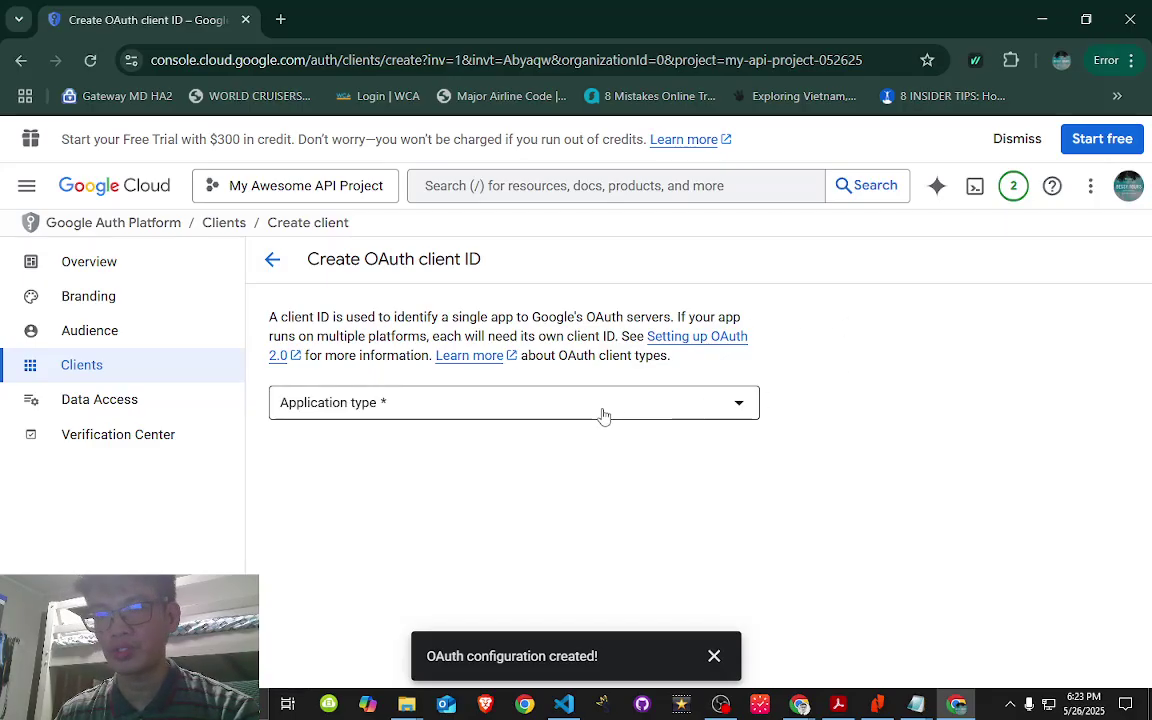
{"action": "left_click", "coordinate": [602, 411]}
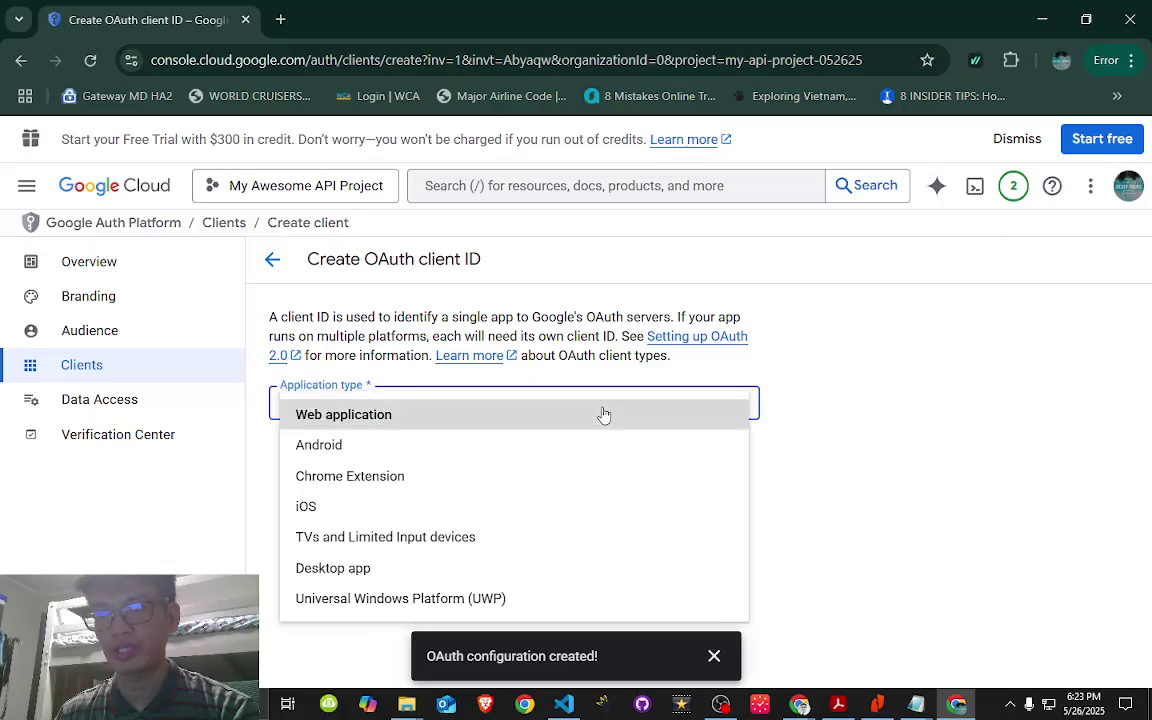
- Make the client a Web application named 'Store POS API Web Client'
{"action": "left_click", "coordinate": [366, 420]}
{"action": "scroll", "coordinate": [447, 437], "scroll_direction": "down", "scroll_amount": 2}
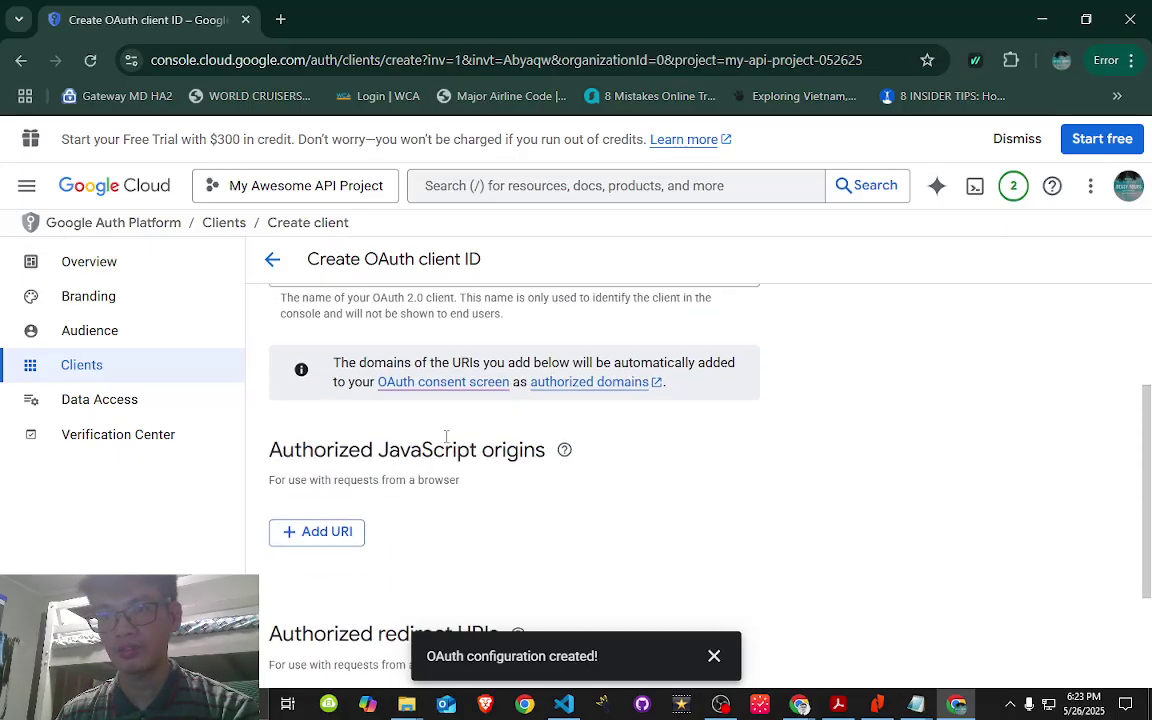
{"action": "scroll", "coordinate": [380, 381], "scroll_direction": "up", "scroll_amount": 2}
{"action": "left_click_drag", "start_coordinate": [386, 459], "coordinate": [253, 472]}
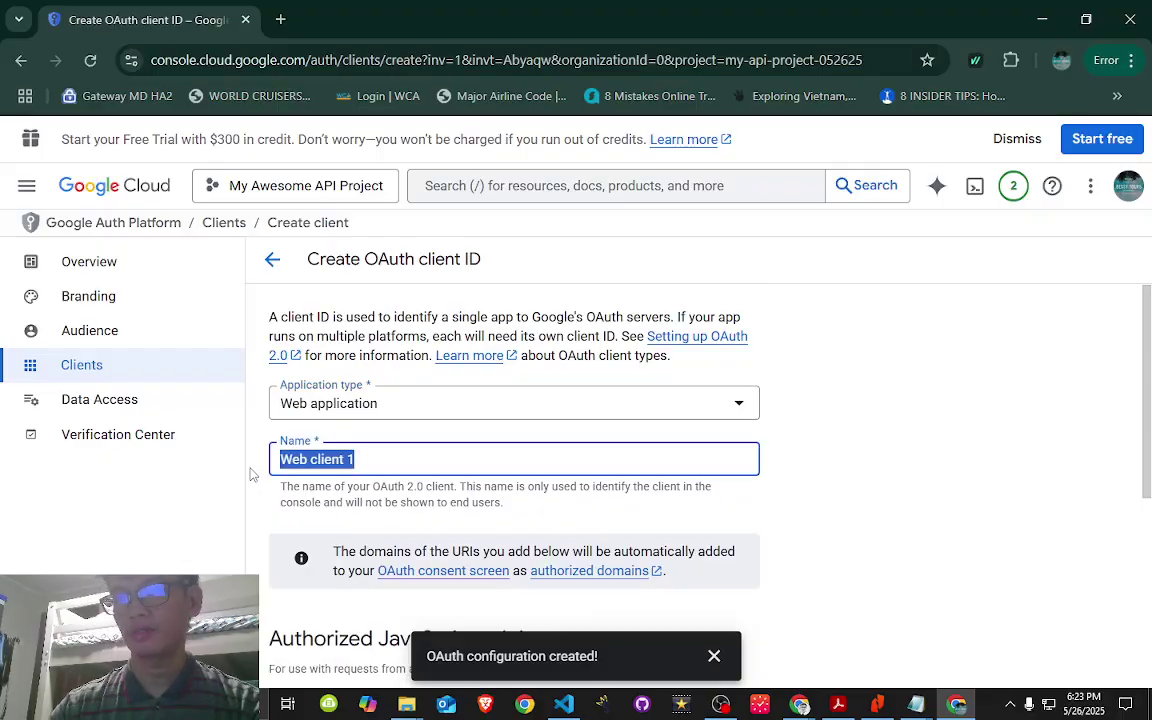
{"action": "type", "text": "Sot"}
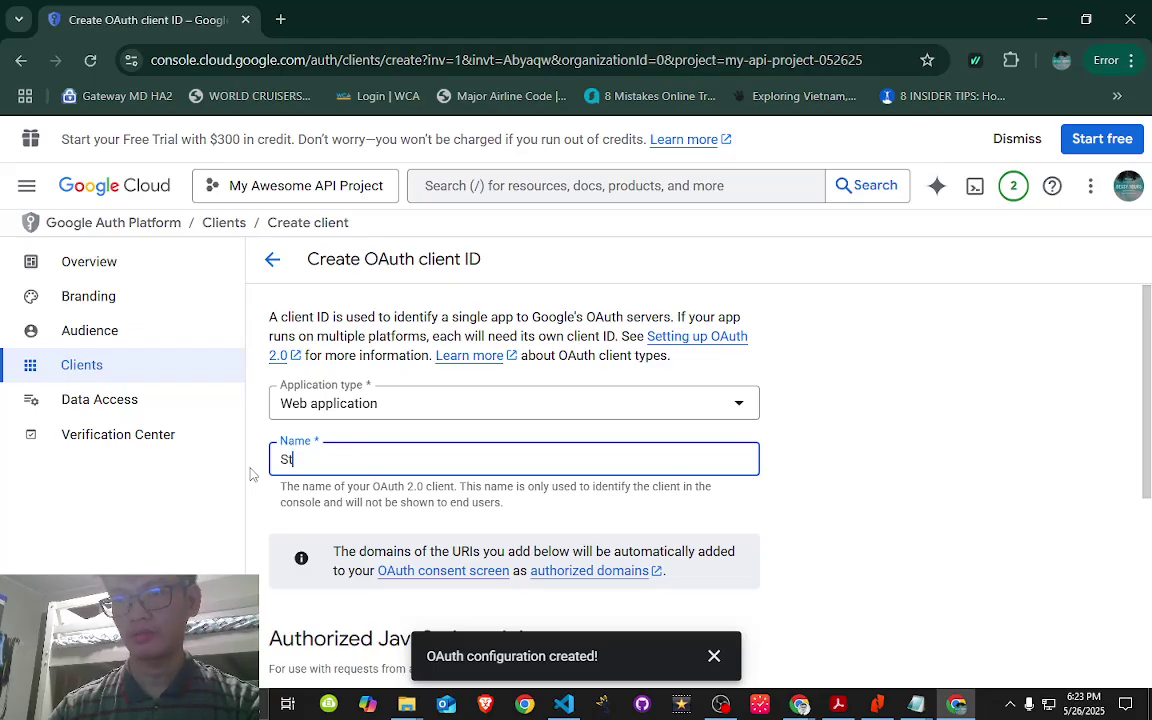
{"action": "type", "text": "ore POS "}
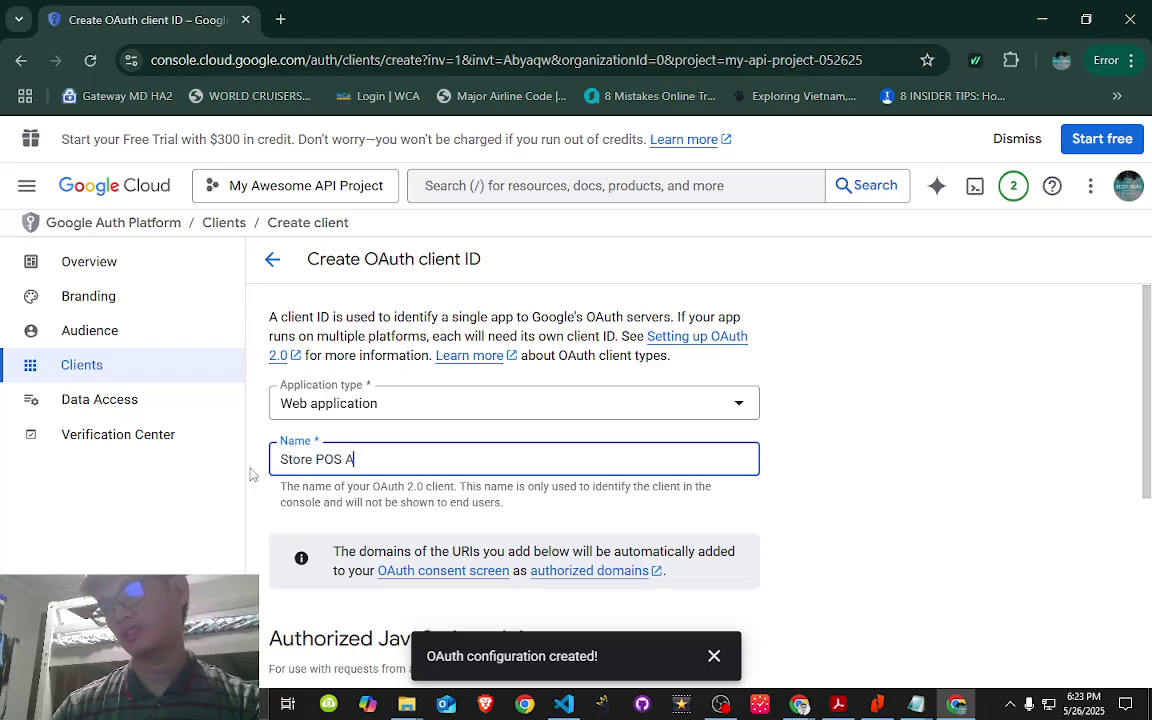
{"action": "type", "text": "API We"}
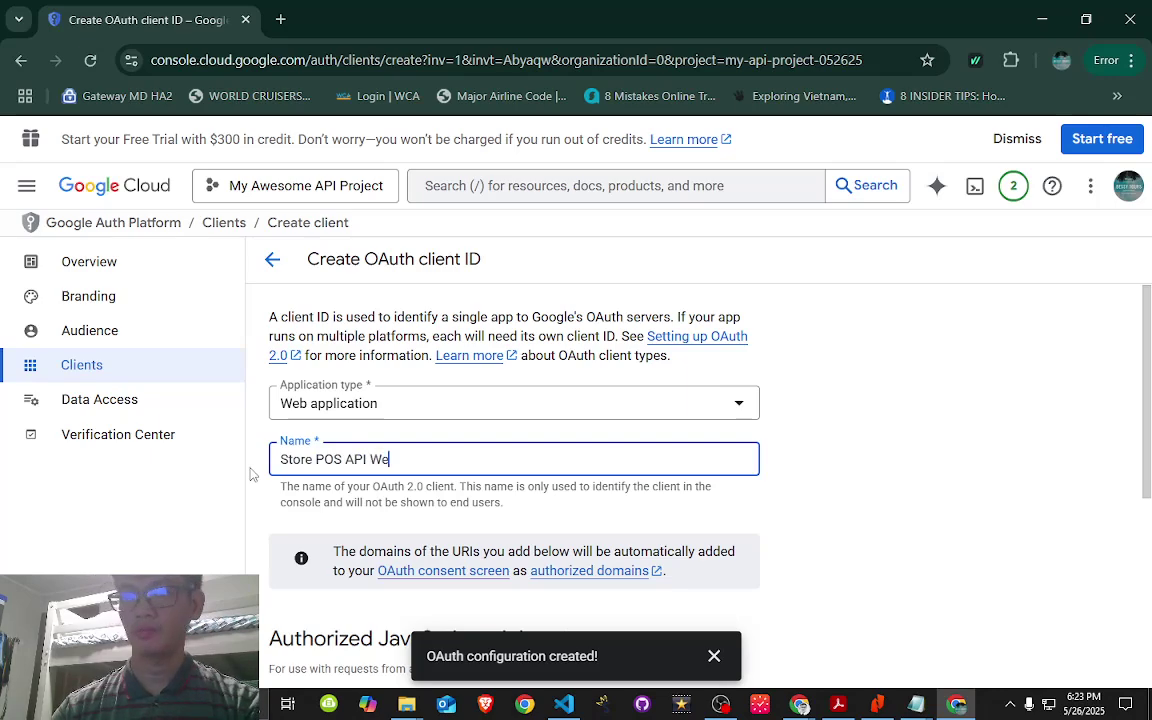
{"action": "type", "text": "b Client"}
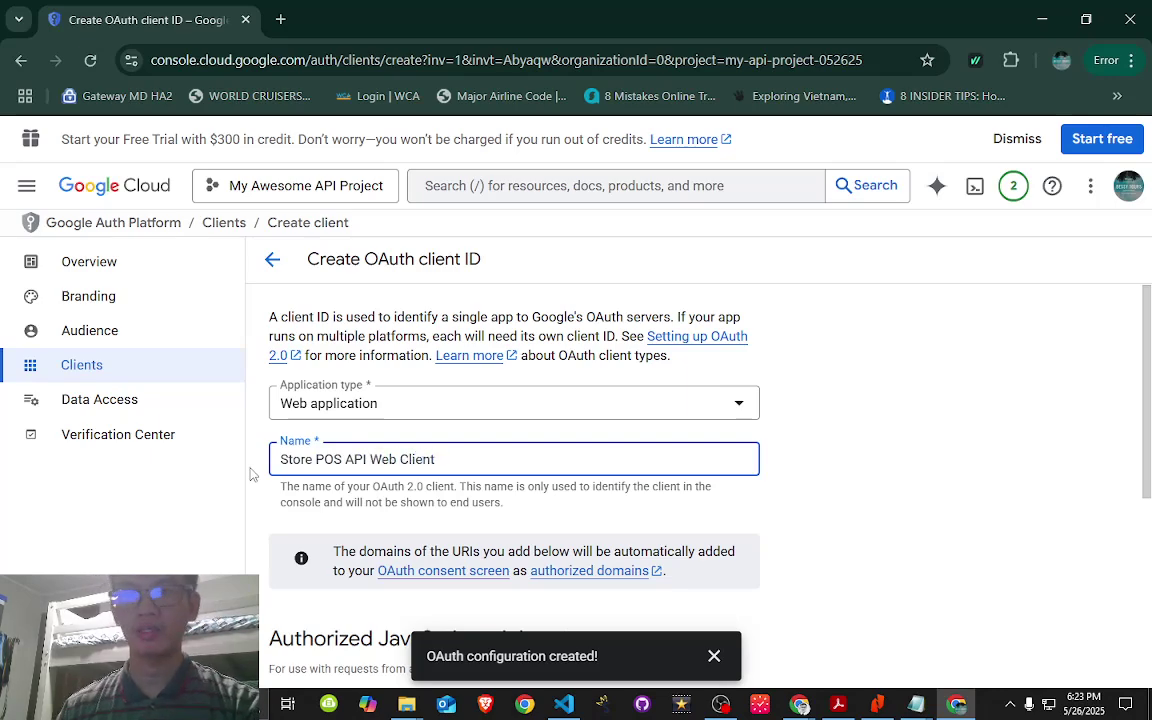
{"action": "scroll", "coordinate": [874, 450], "scroll_direction": "down", "scroll_amount": 2}
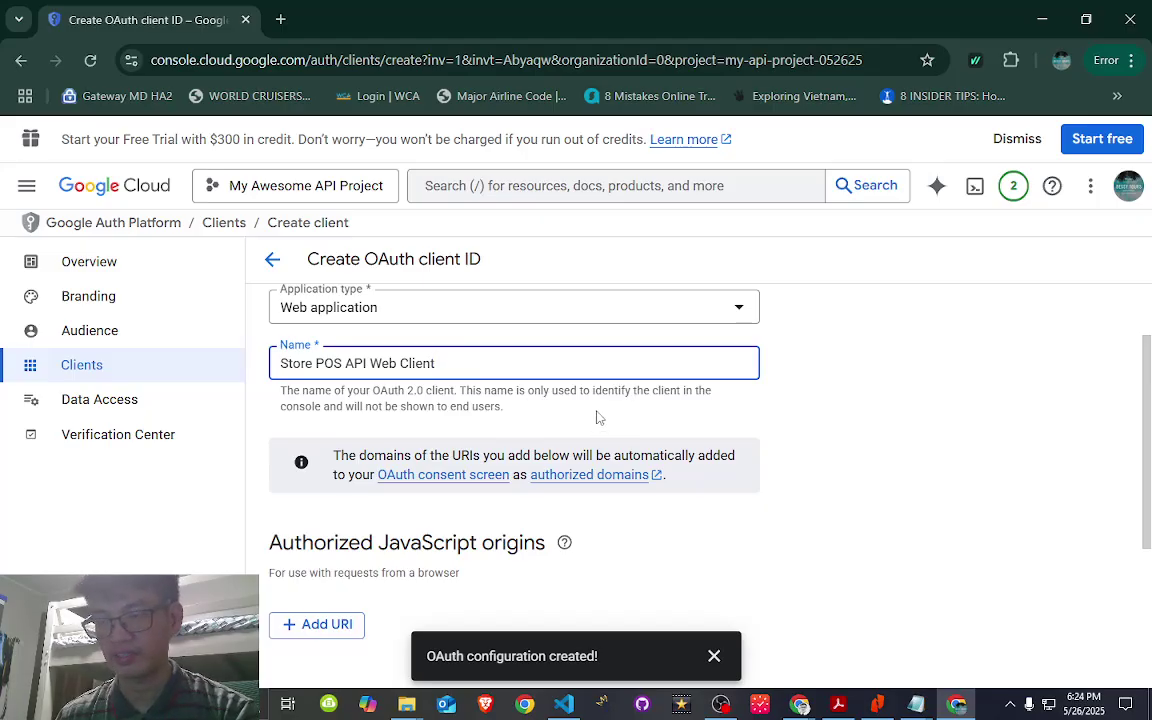
- Add an empty authorized redirect URI entry, then open a new browser tab
{"action": "scroll", "coordinate": [597, 417], "scroll_direction": "down", "scroll_amount": 3}
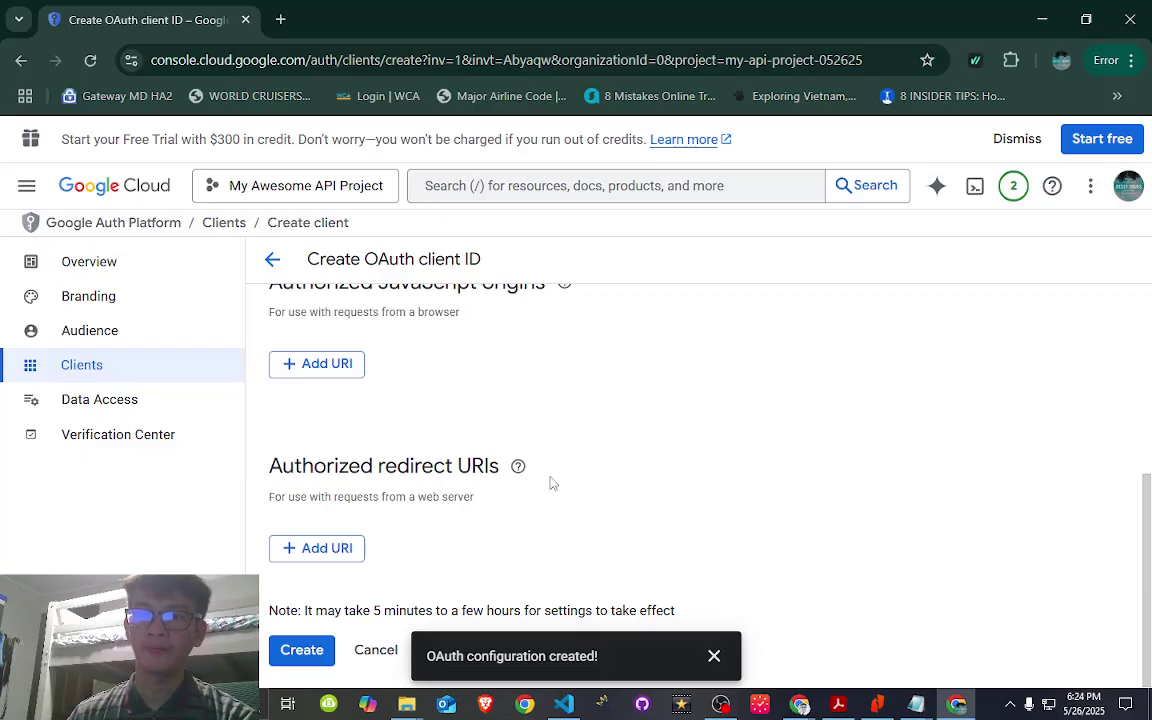
{"action": "left_click", "coordinate": [285, 555]}
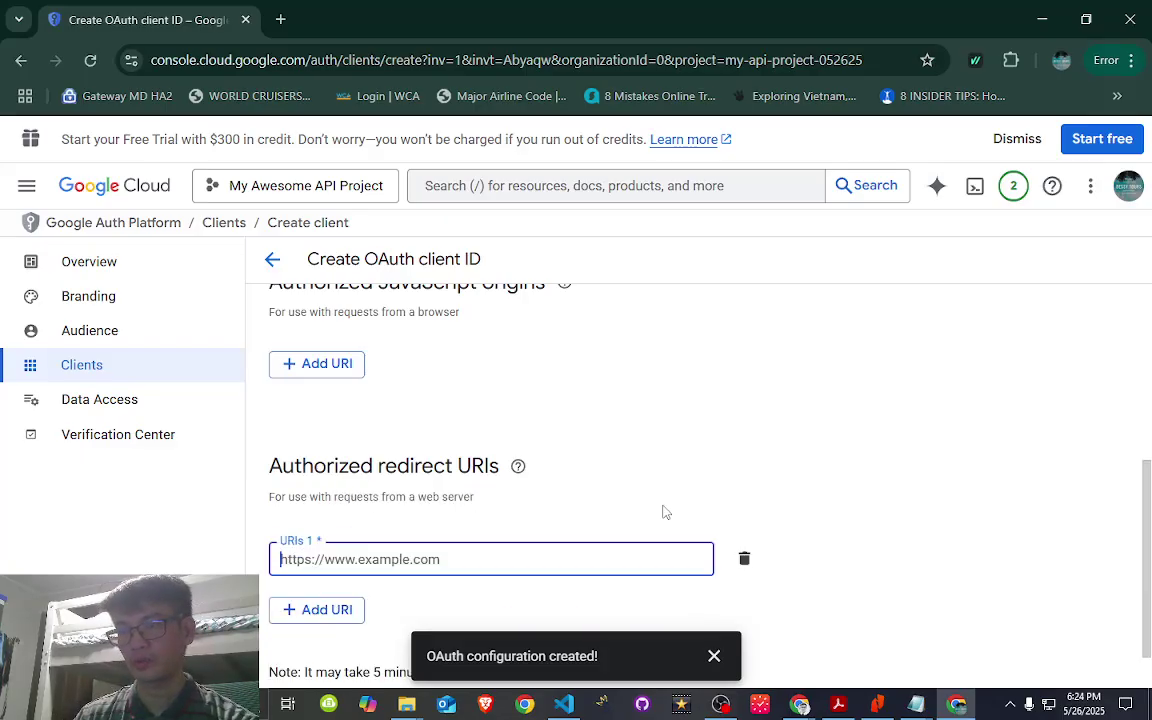
{"action": "scroll", "coordinate": [662, 512], "scroll_direction": "down", "scroll_amount": 1}
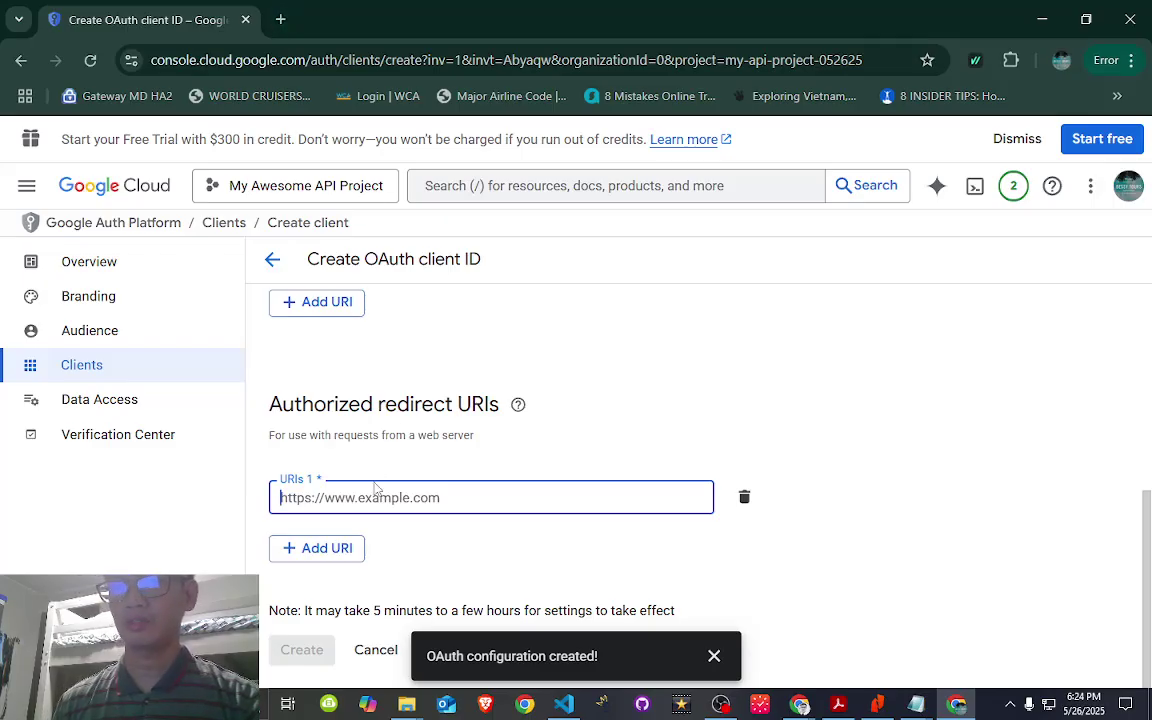
{"action": "left_click", "coordinate": [280, 21]}
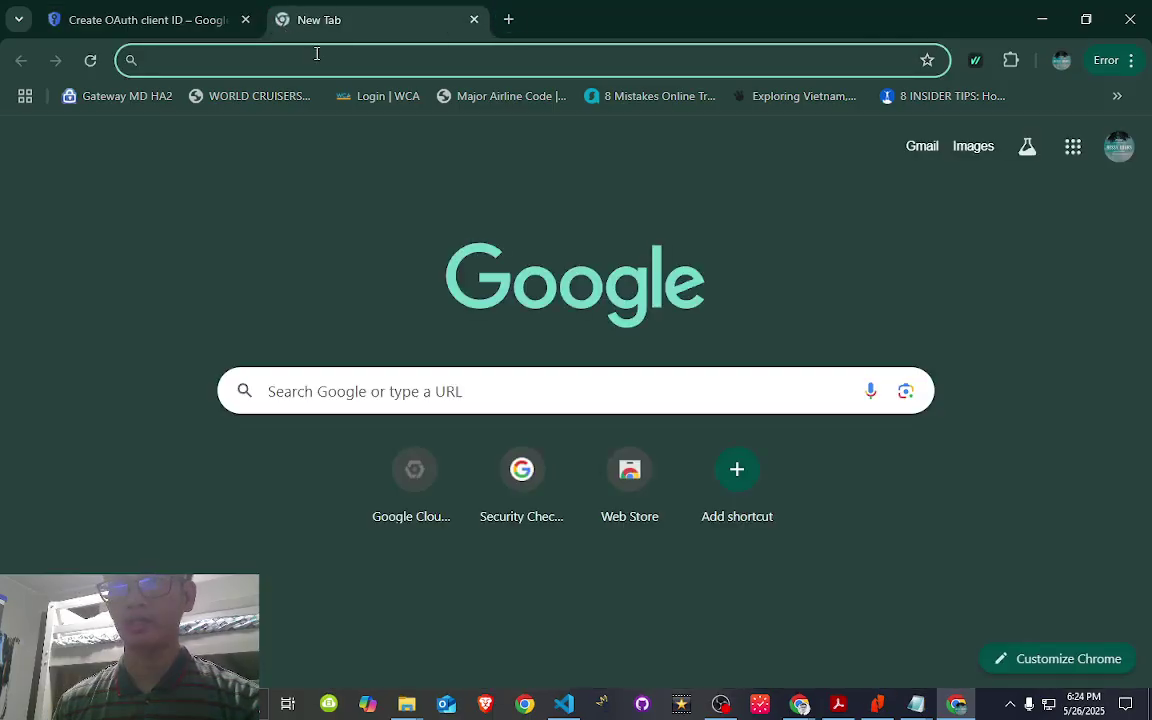
- Type localhost://3000/auth/google/callback in the new tab's address bar and select it all
{"action": "left_click", "coordinate": [349, 68]}
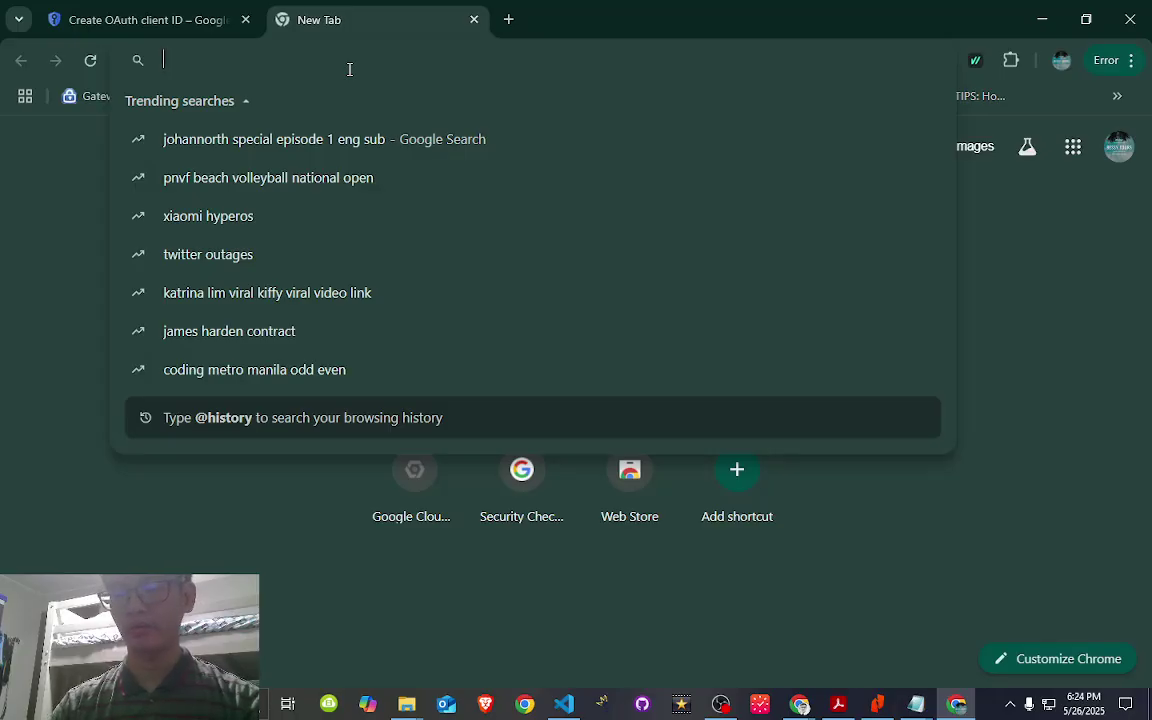
{"action": "type", "text": "localhost"}
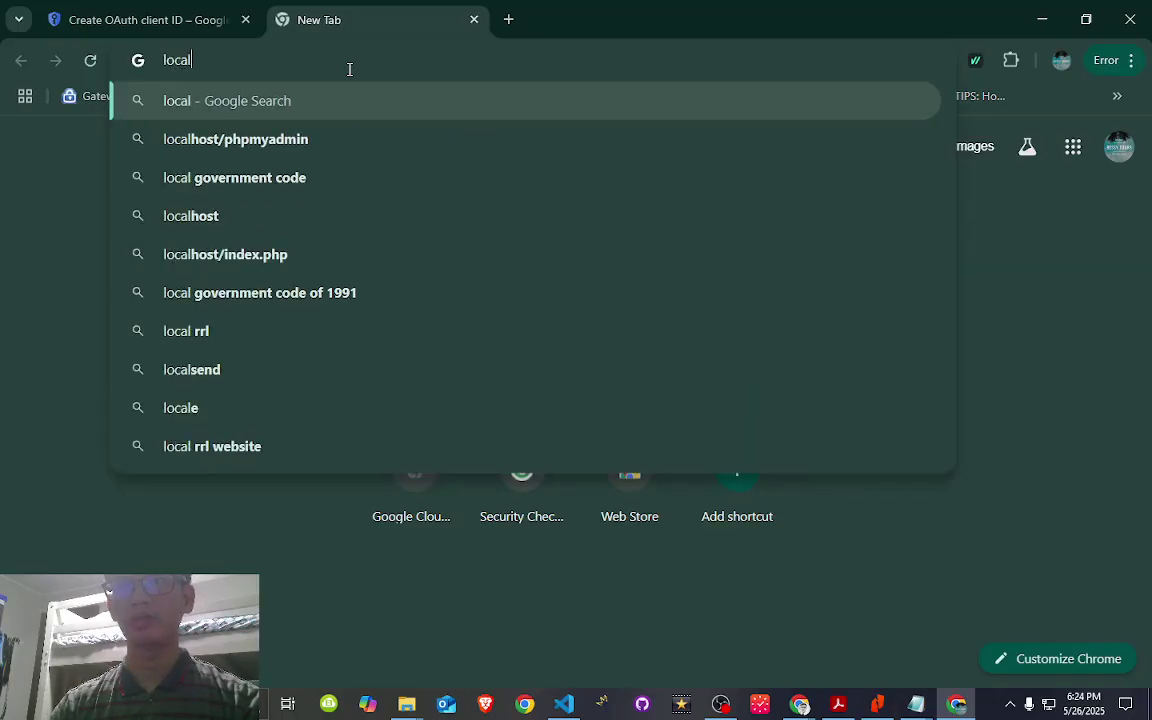
{"action": "type", "text": ":"}
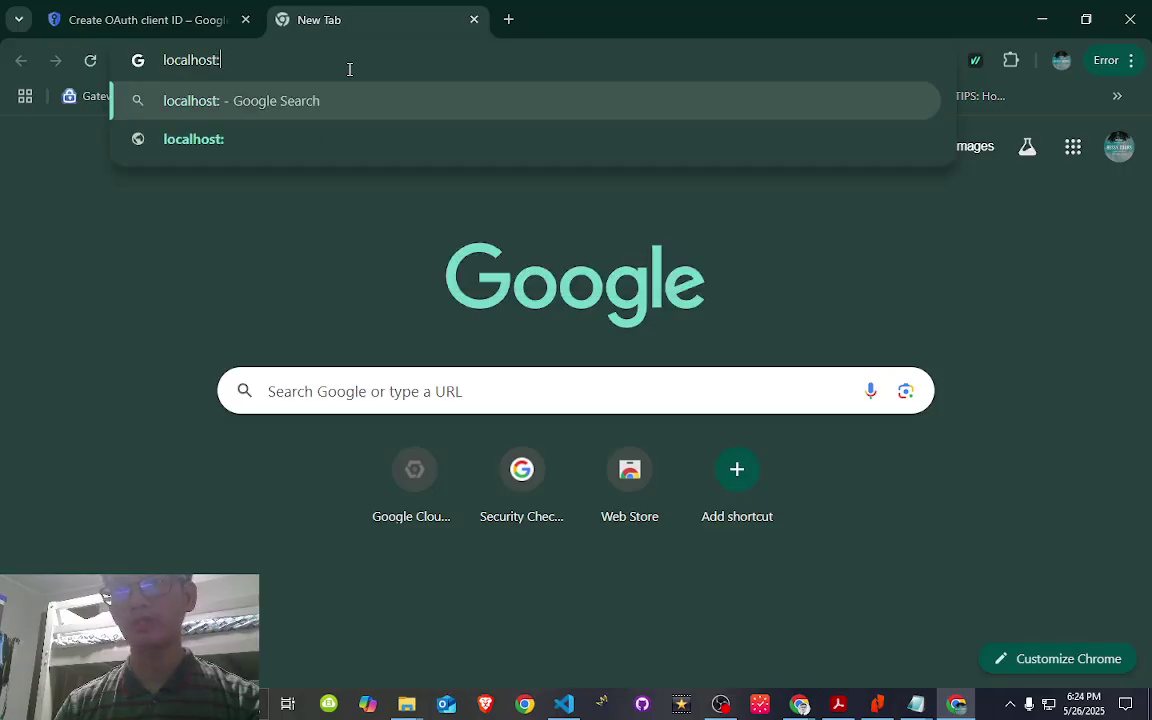
{"action": "type", "text": "//3"}
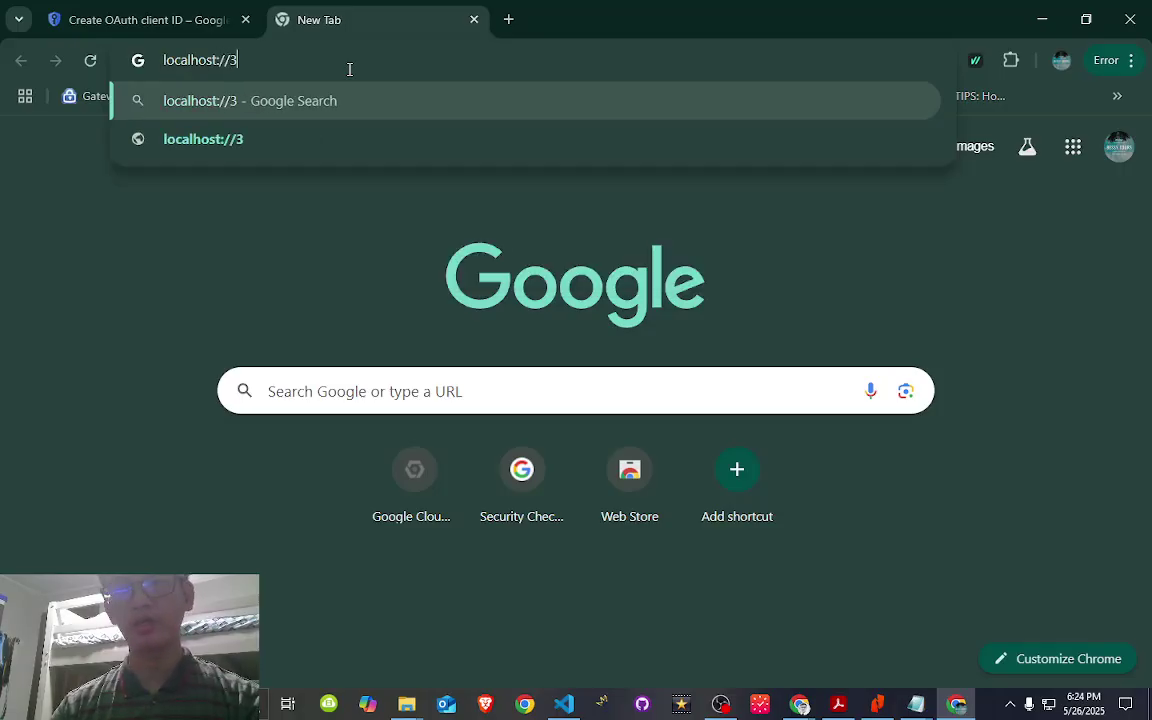
{"action": "type", "text": "000/"}
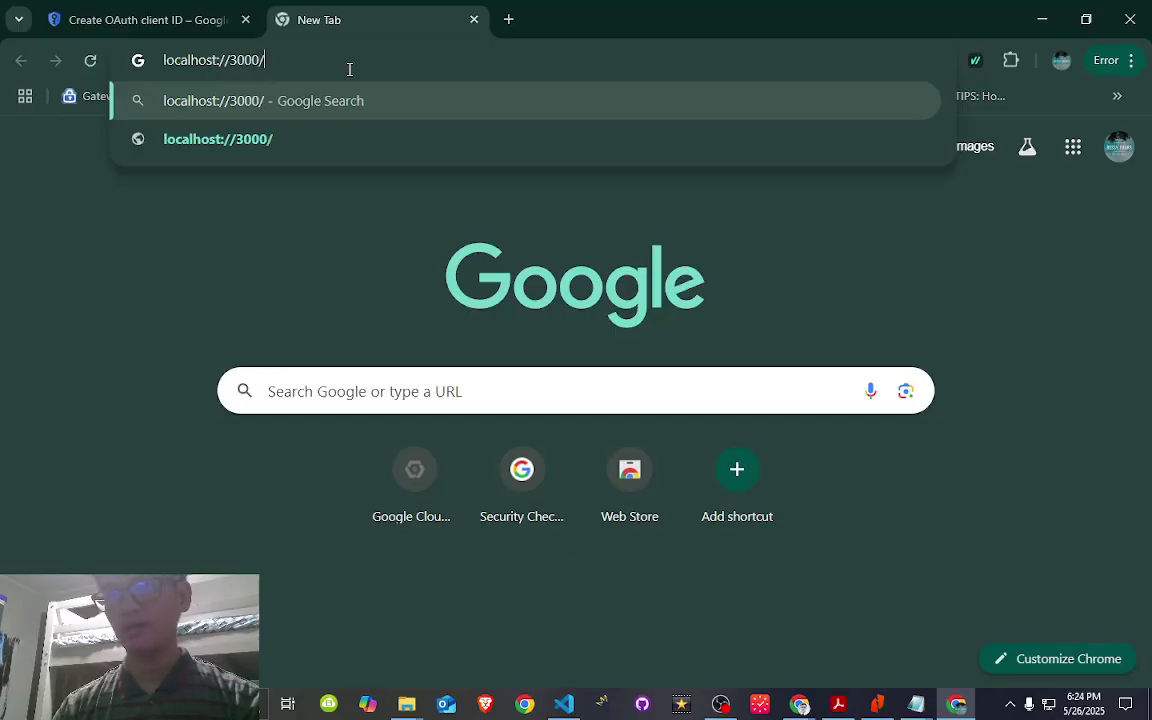
{"action": "type", "text": "a"}
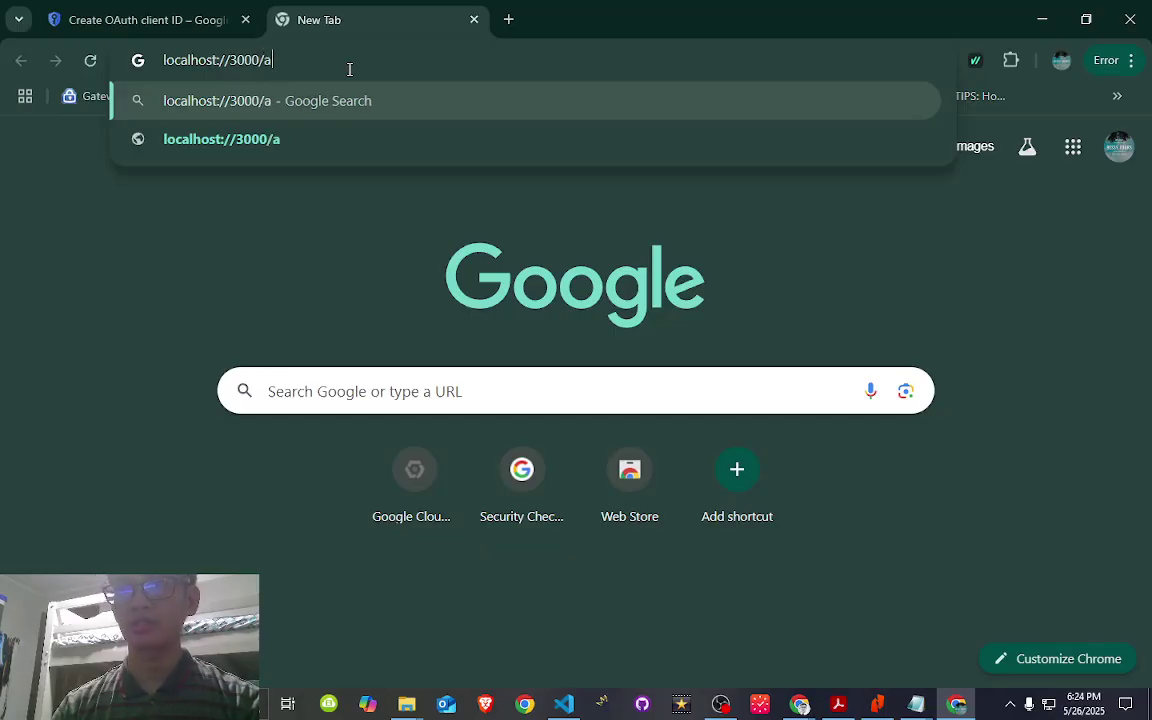
{"action": "type", "text": "uth/g"}
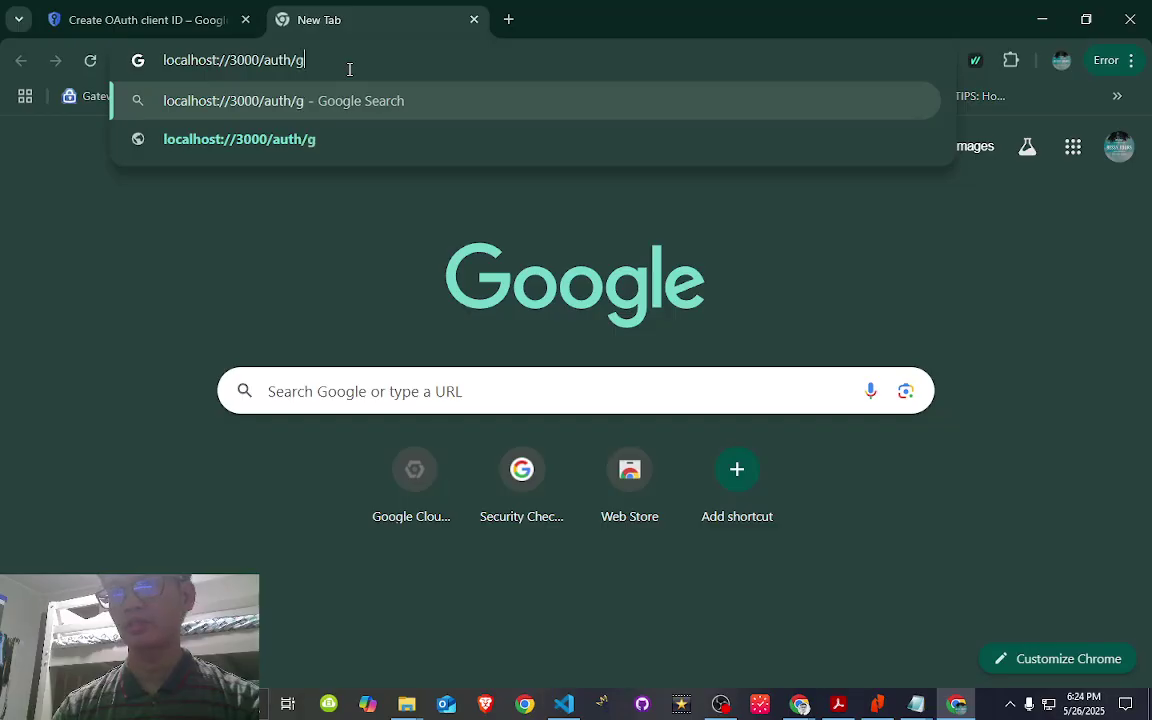
{"action": "type", "text": "oogle/caa"}
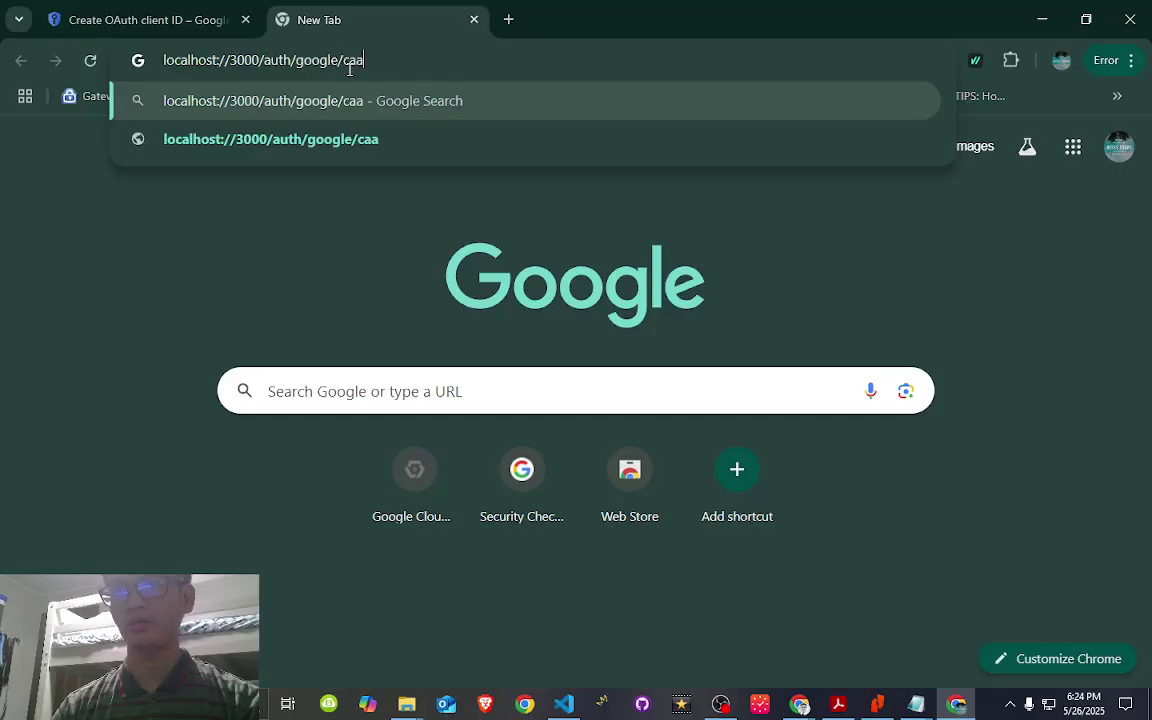
{"action": "key", "text": "BackSpace"}
{"action": "type", "text": "llback"}
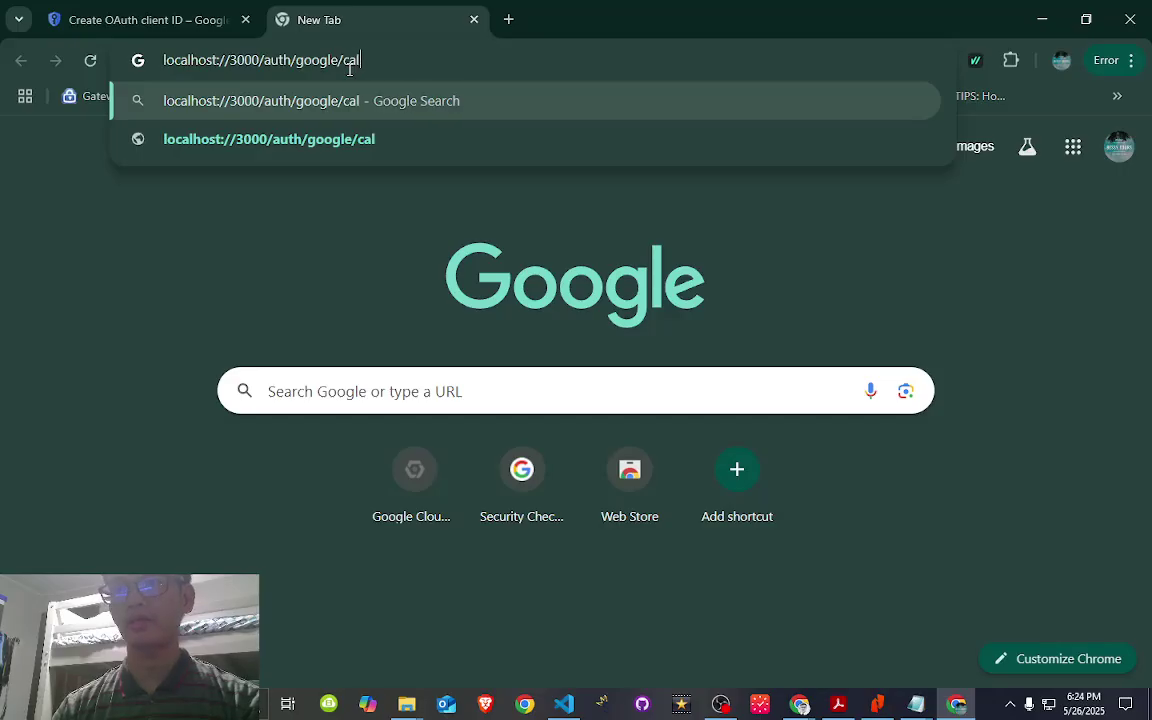
{"action": "key", "text": "ctrl+a"}
{"action": "key", "text": "ctrl+c"}
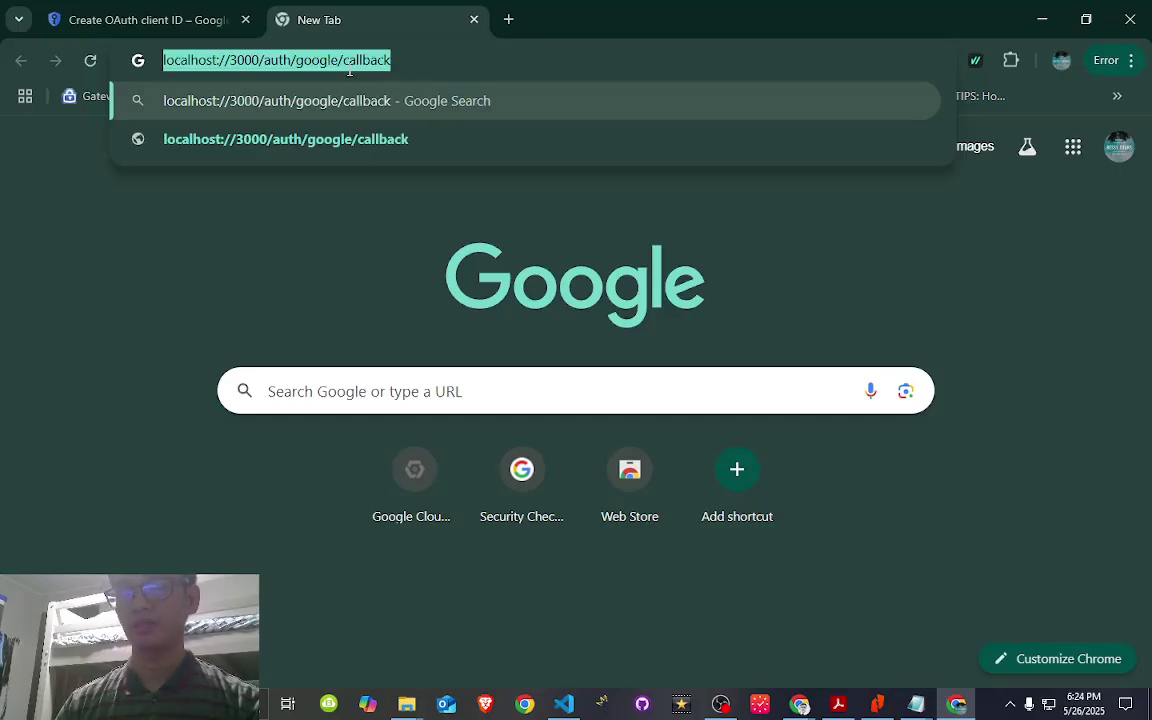
- Paste the callback address into the redirect URI field, then search Google for it
{"action": "left_click", "coordinate": [150, 20]}
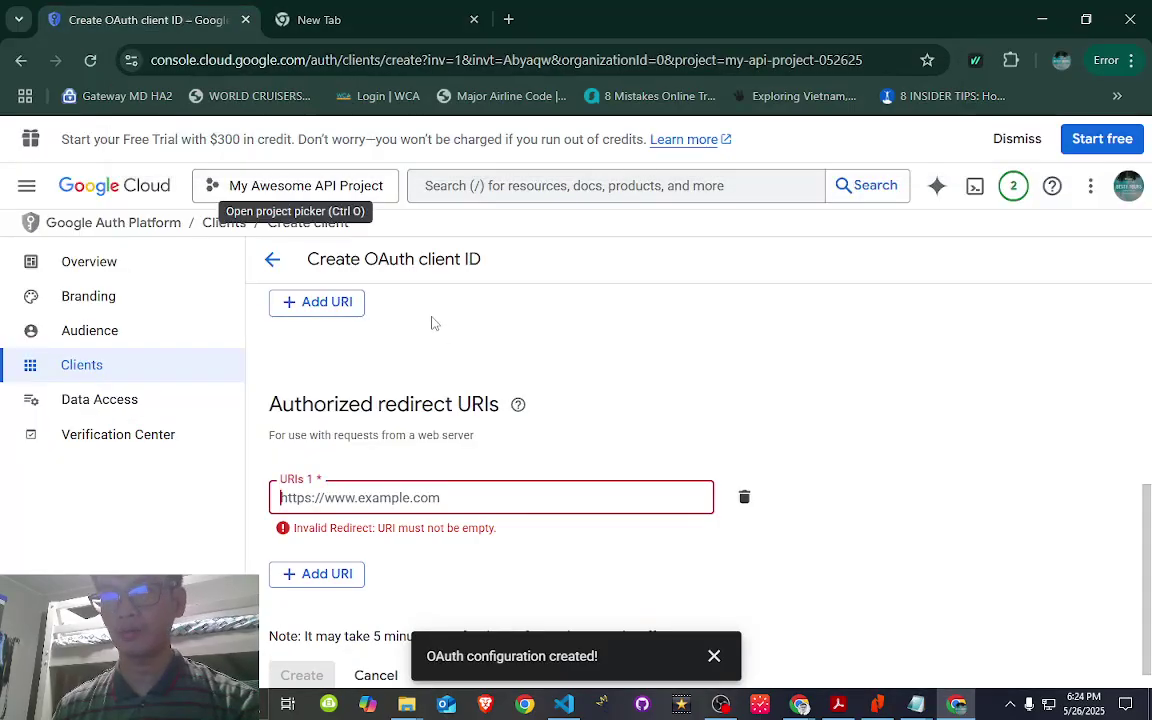
{"action": "key", "text": "ctrl+v"}
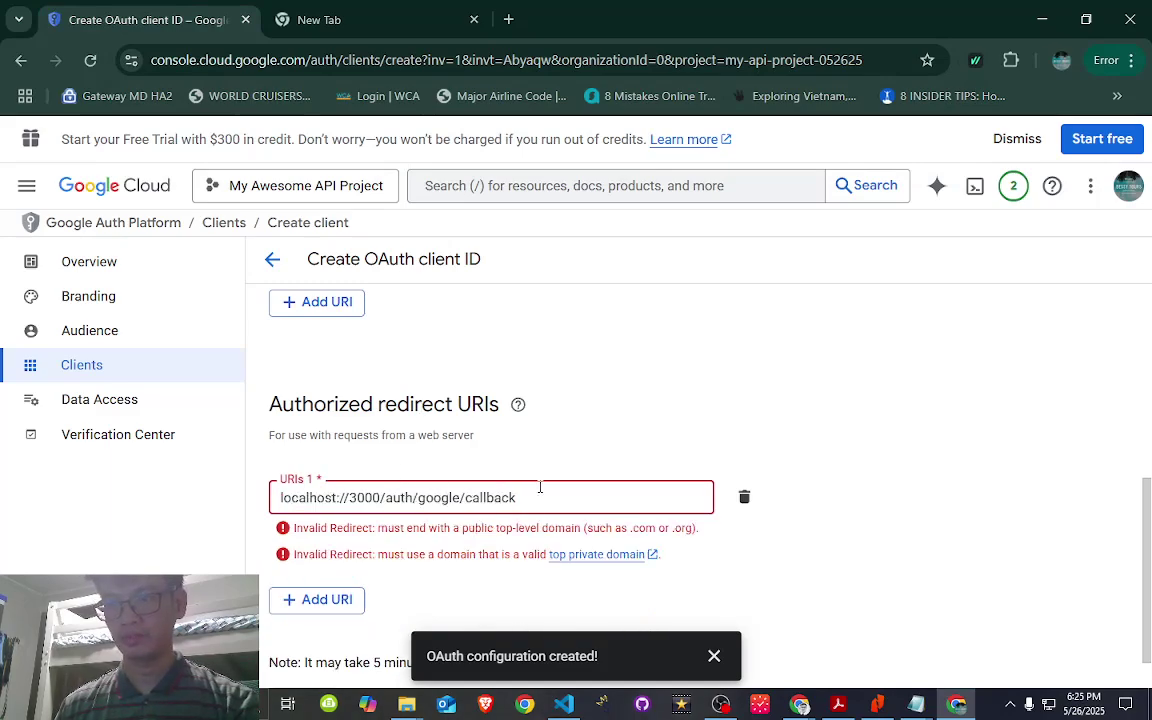
{"action": "left_click", "coordinate": [352, 28]}
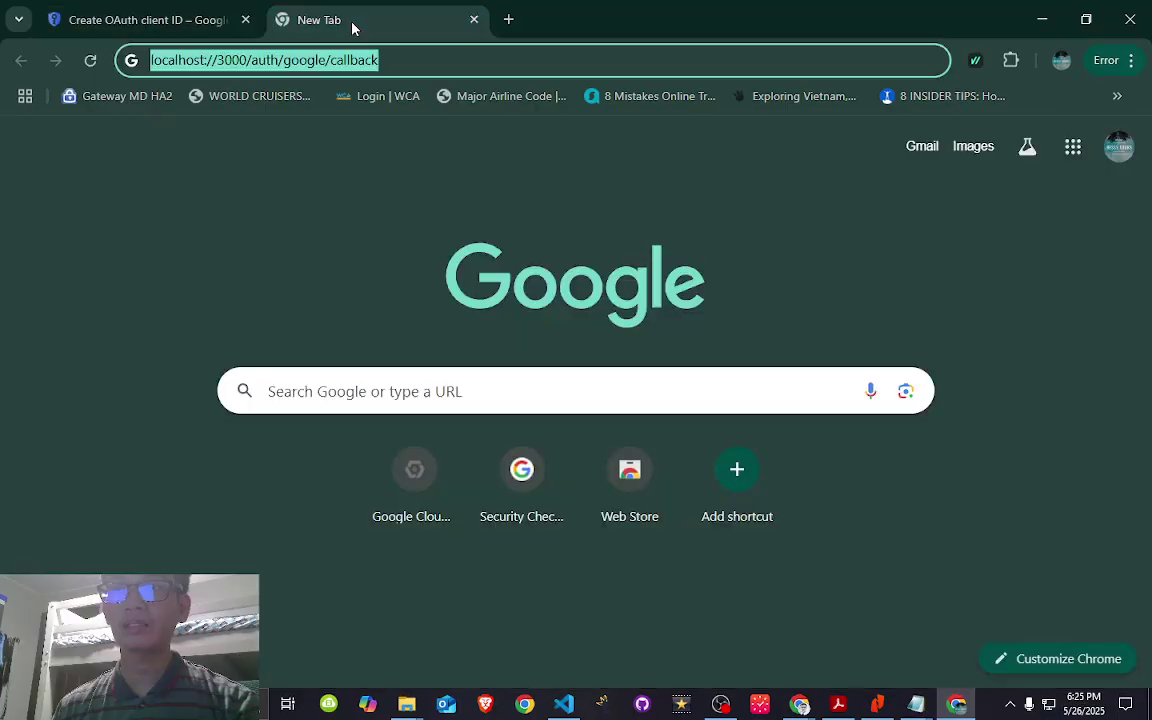
{"action": "left_click", "coordinate": [410, 58]}
{"action": "key", "text": "Return"}
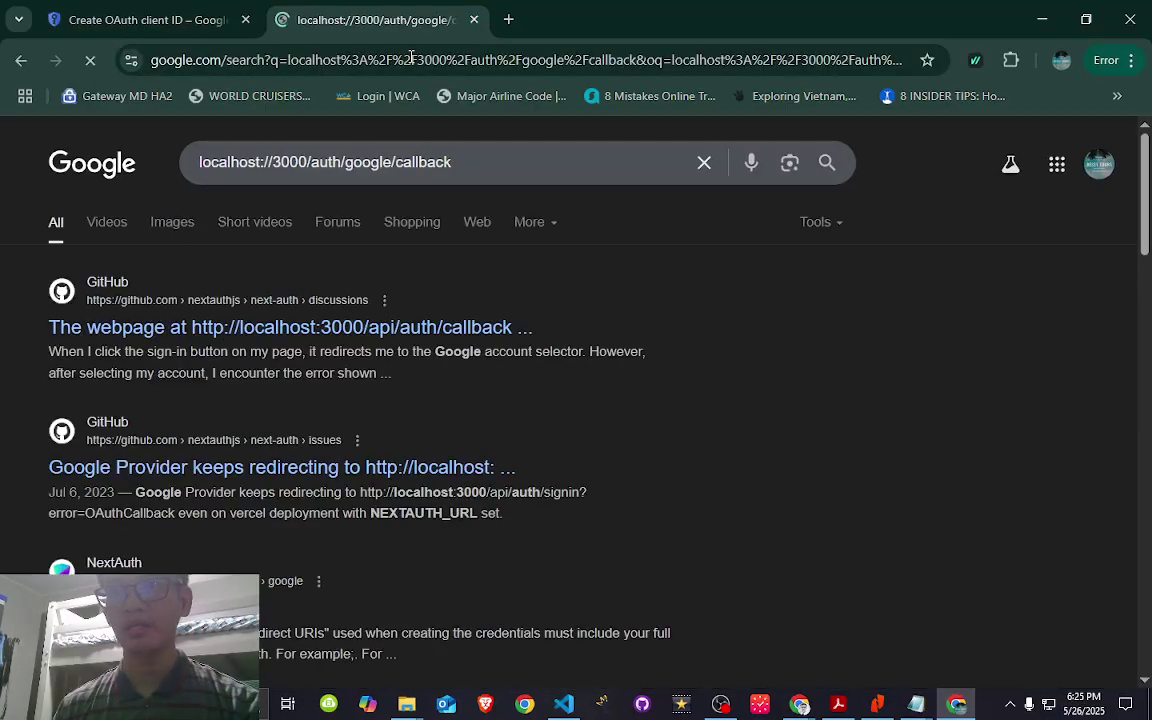
- Revisit the callback address search from the suggestions, then close the extra tab
{"action": "left_click", "coordinate": [24, 62]}
{"action": "left_click", "coordinate": [309, 58]}
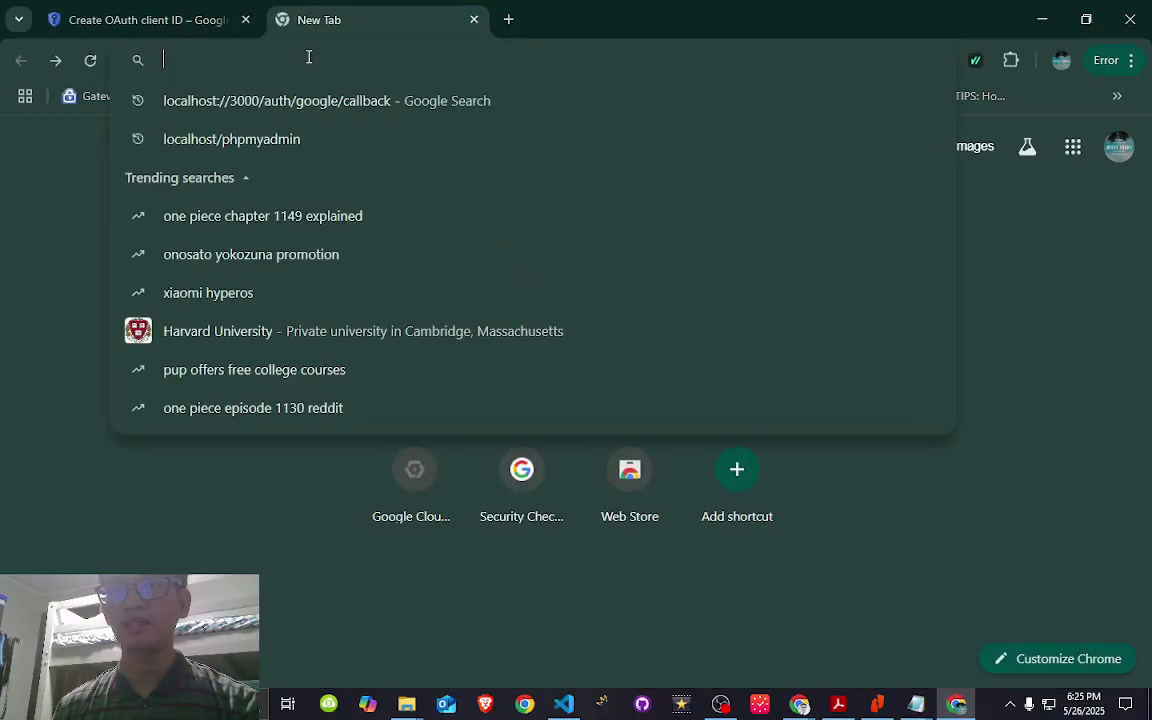
{"action": "key", "text": "Down"}
{"action": "left_click", "coordinate": [325, 100]}
{"action": "left_click", "coordinate": [182, 66]}
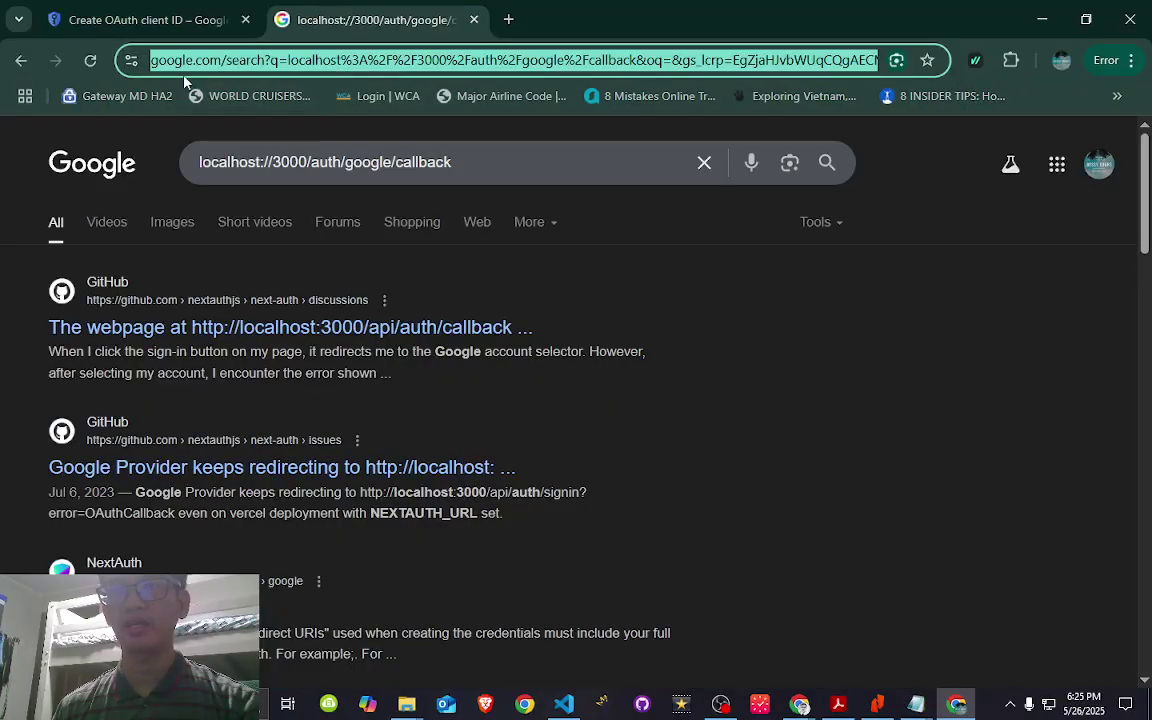
{"action": "left_click", "coordinate": [20, 62]}
{"action": "left_click", "coordinate": [228, 58]}
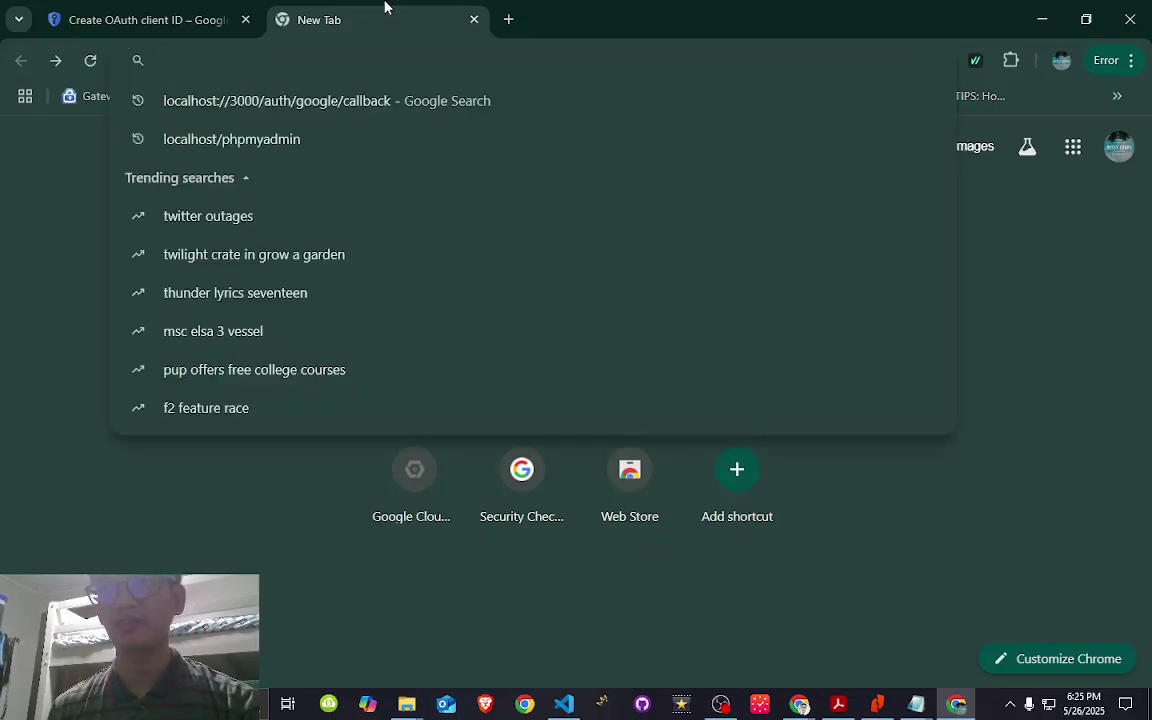
{"action": "left_click", "coordinate": [475, 20]}
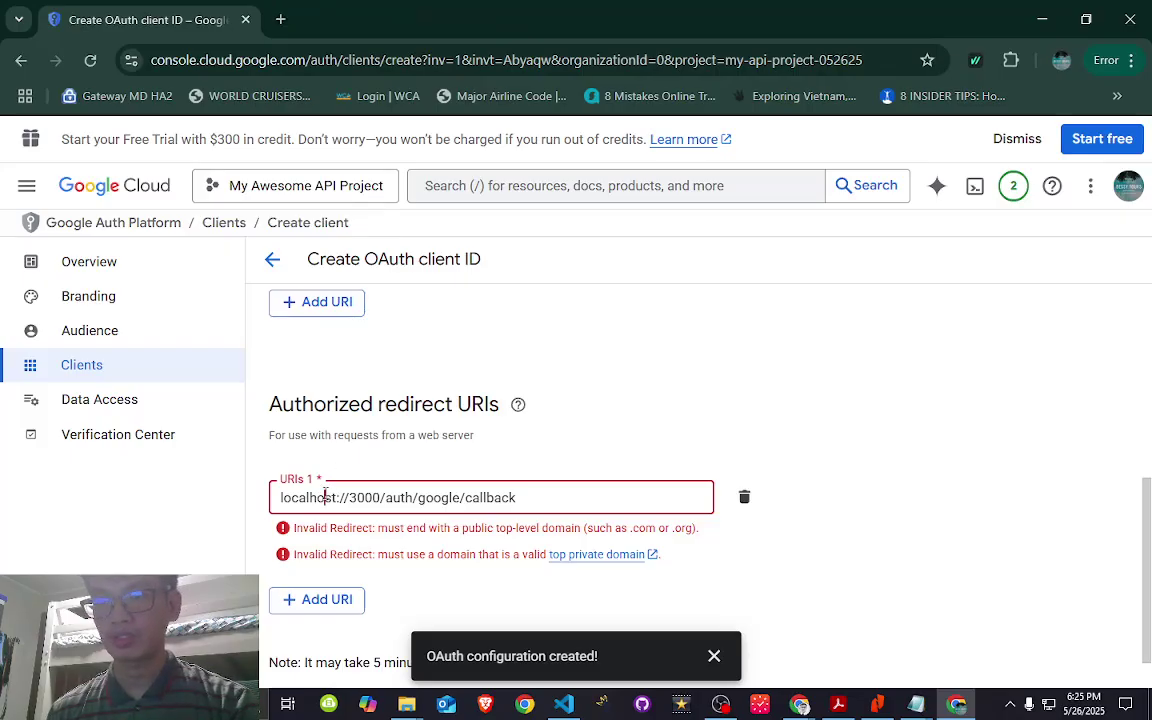
{"action": "type", "text": "http:"}
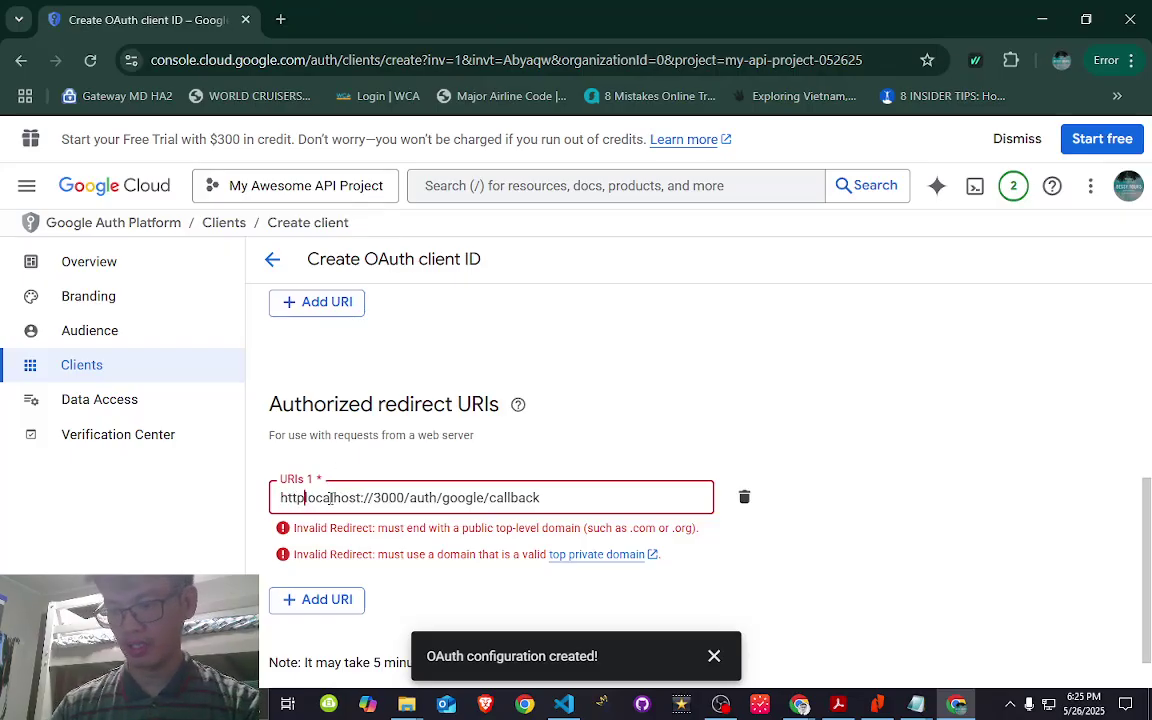
{"action": "type", "text": "//"}
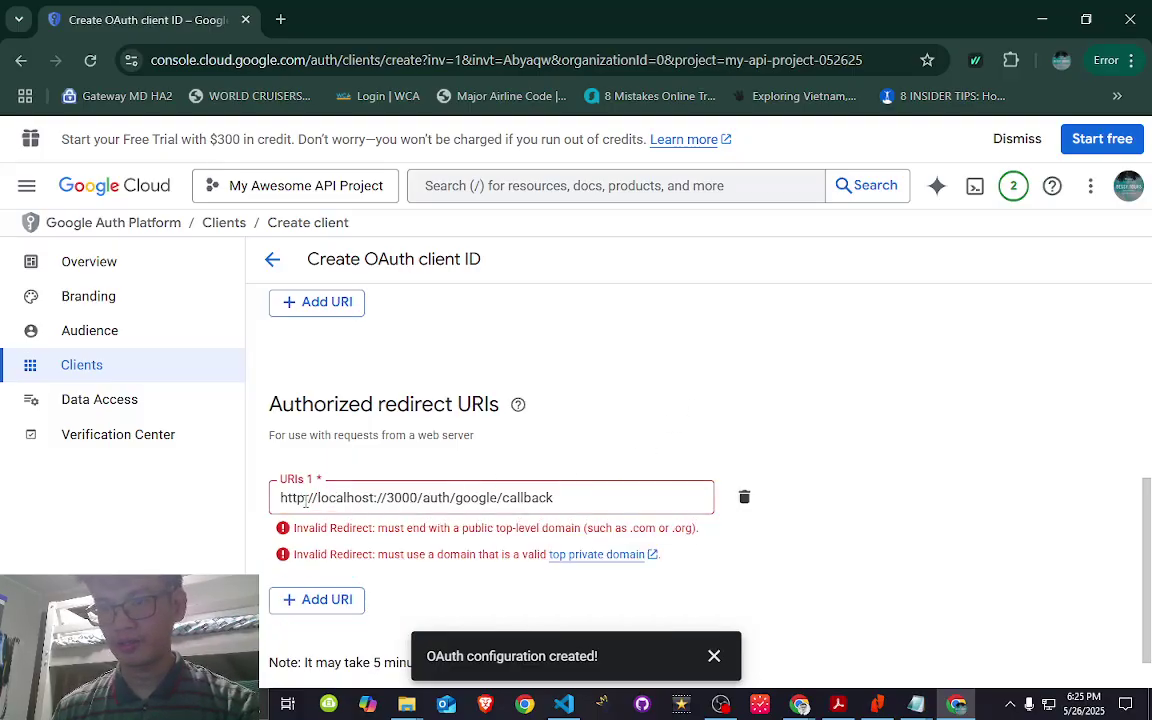
{"action": "left_click", "coordinate": [306, 500]}
{"action": "key", "text": "Delete"}
{"action": "type", "text": "s"}
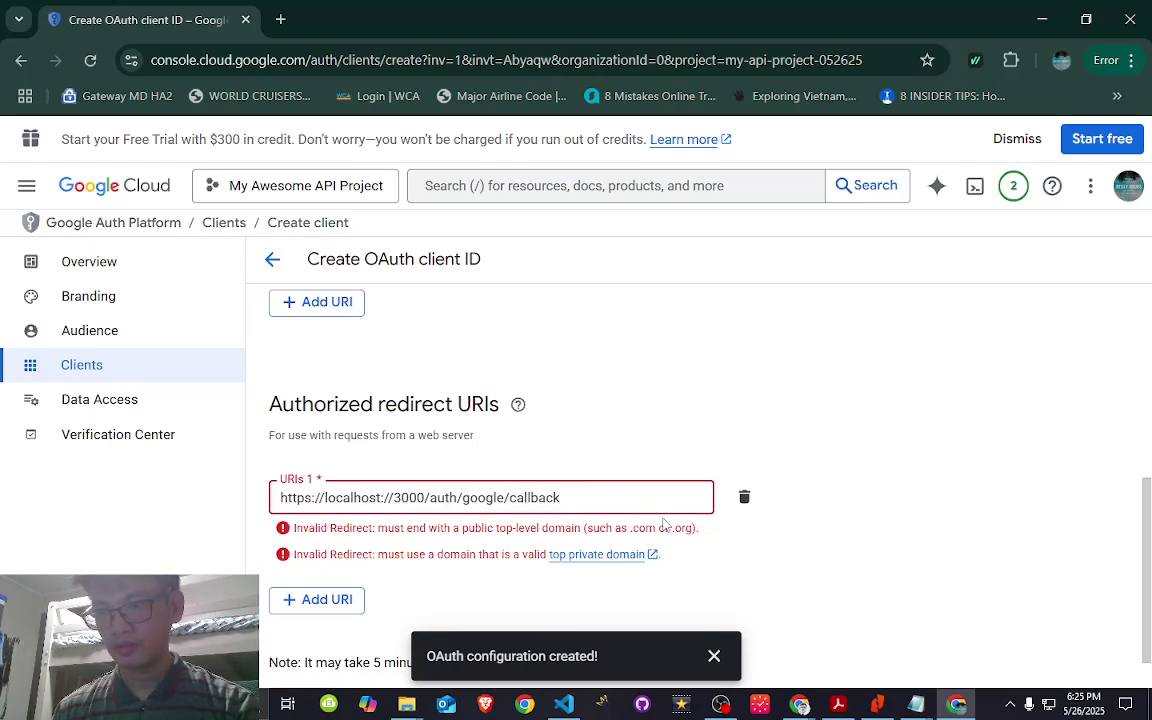
{"action": "key", "text": "End"}
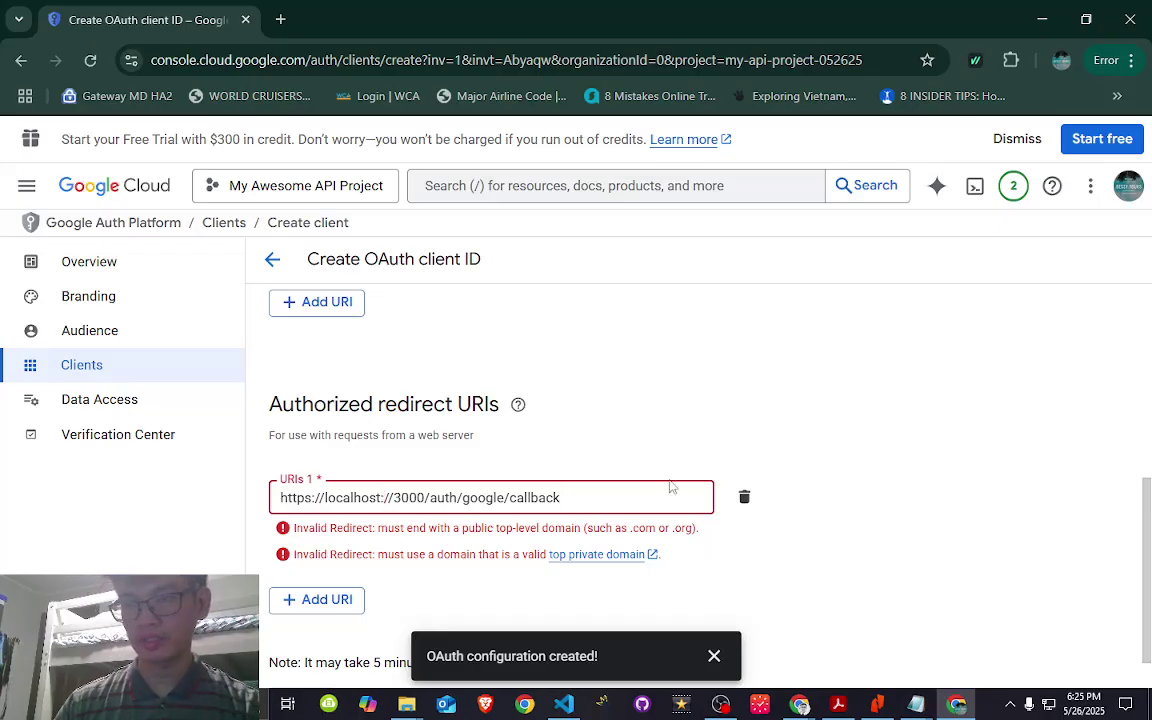
{"action": "key", "text": "BackSpace"}
{"action": "key", "text": "BackSpace"}
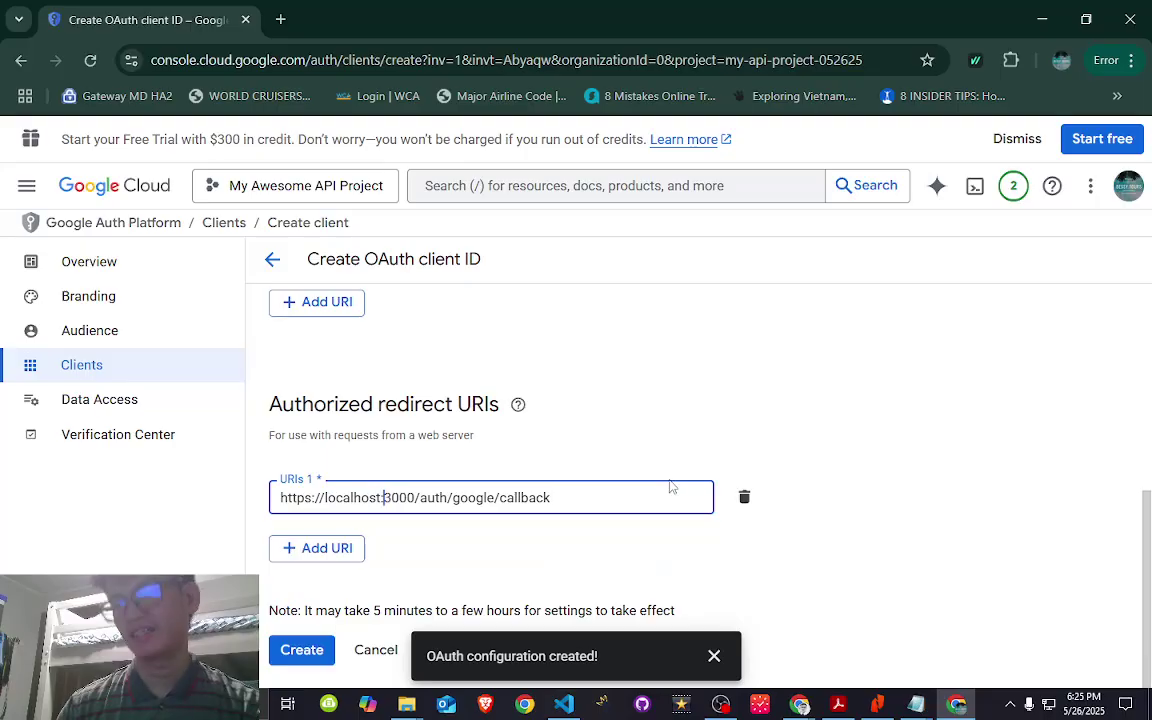
{"action": "left_click_drag", "start_coordinate": [581, 497], "coordinate": [272, 502]}
{"action": "key", "text": "ctrl+c"}
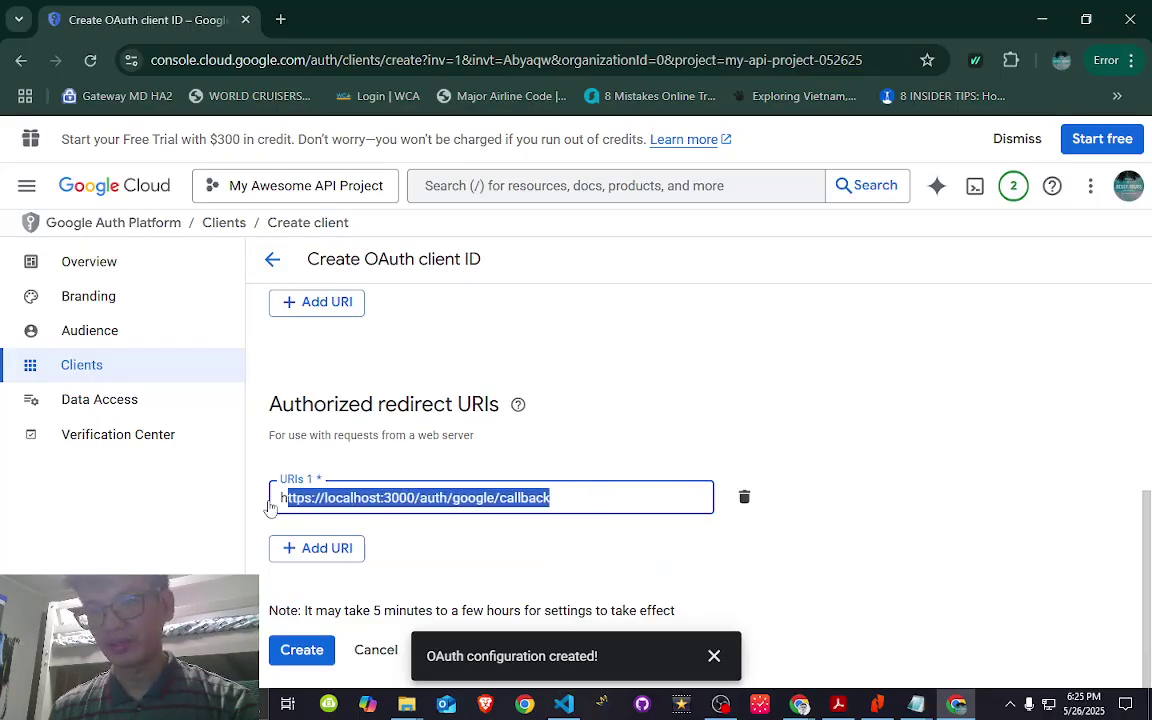
{"action": "left_click", "coordinate": [281, 19]}
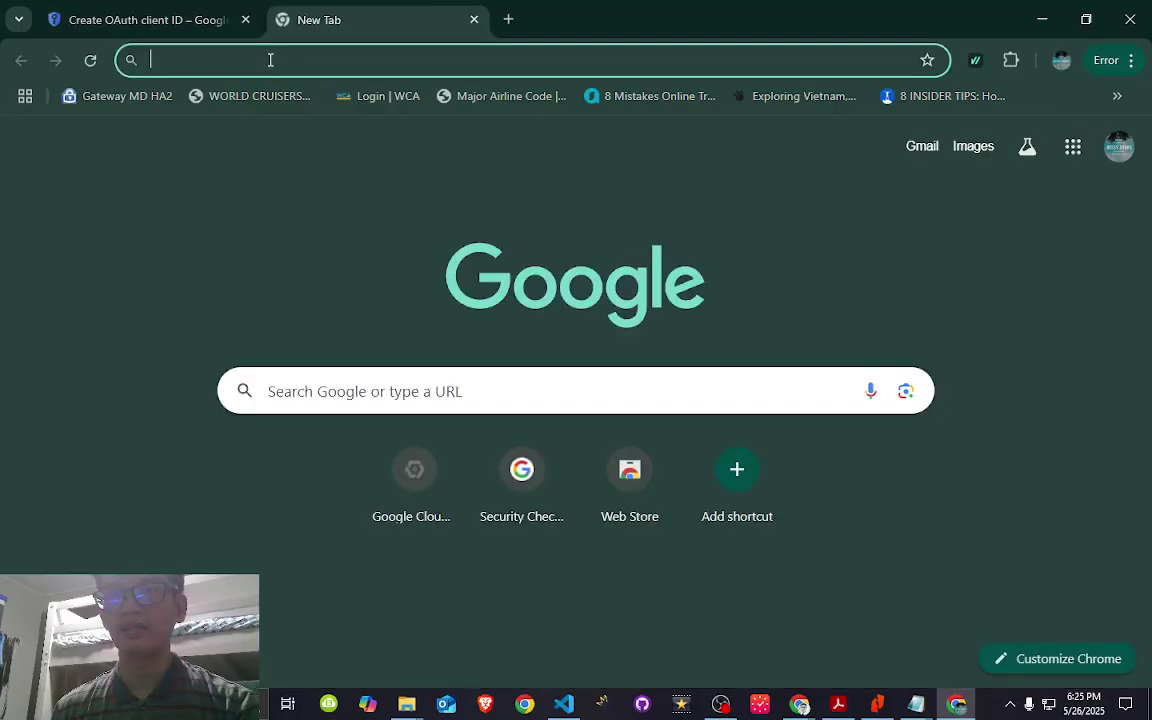
{"action": "key", "text": "ctrl+v"}
{"action": "key", "text": "Return"}
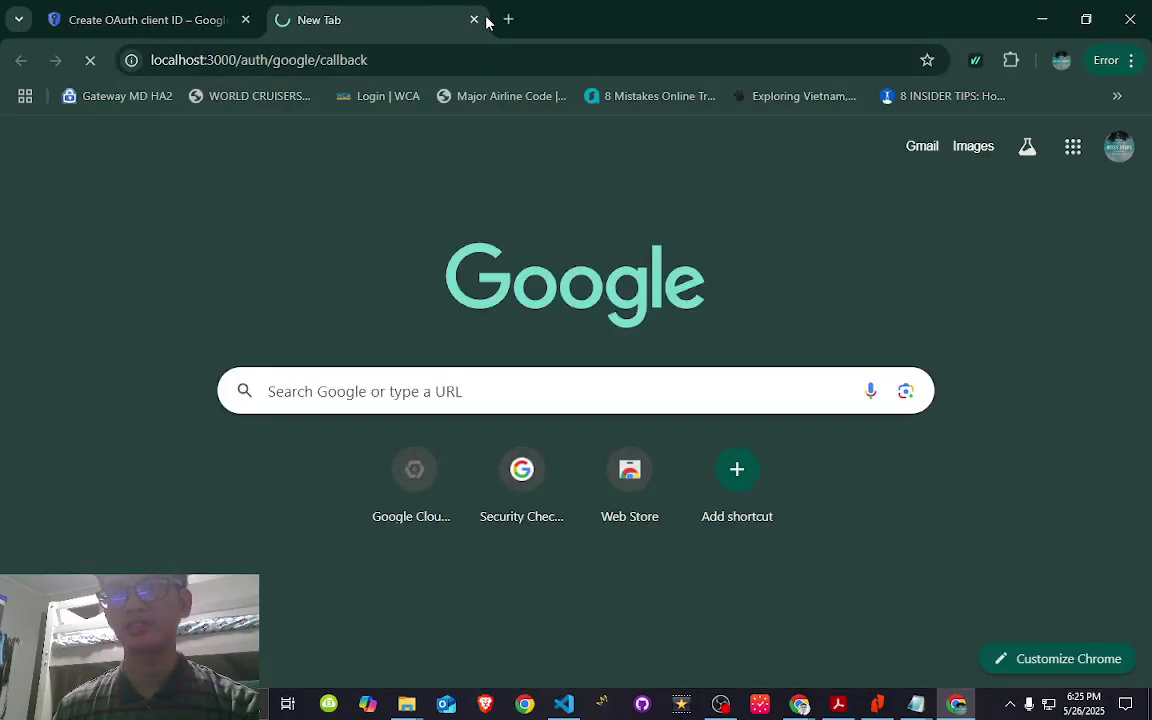
{"action": "key", "text": "ctrl+r"}
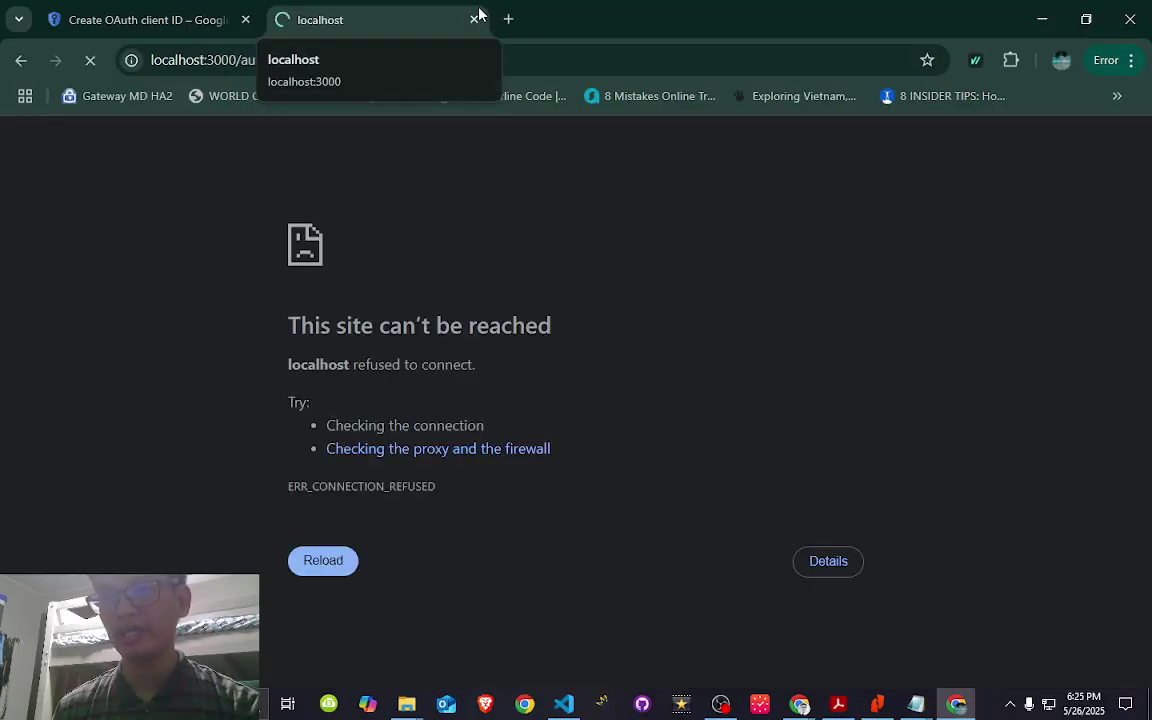
{"action": "left_click", "coordinate": [334, 57]}
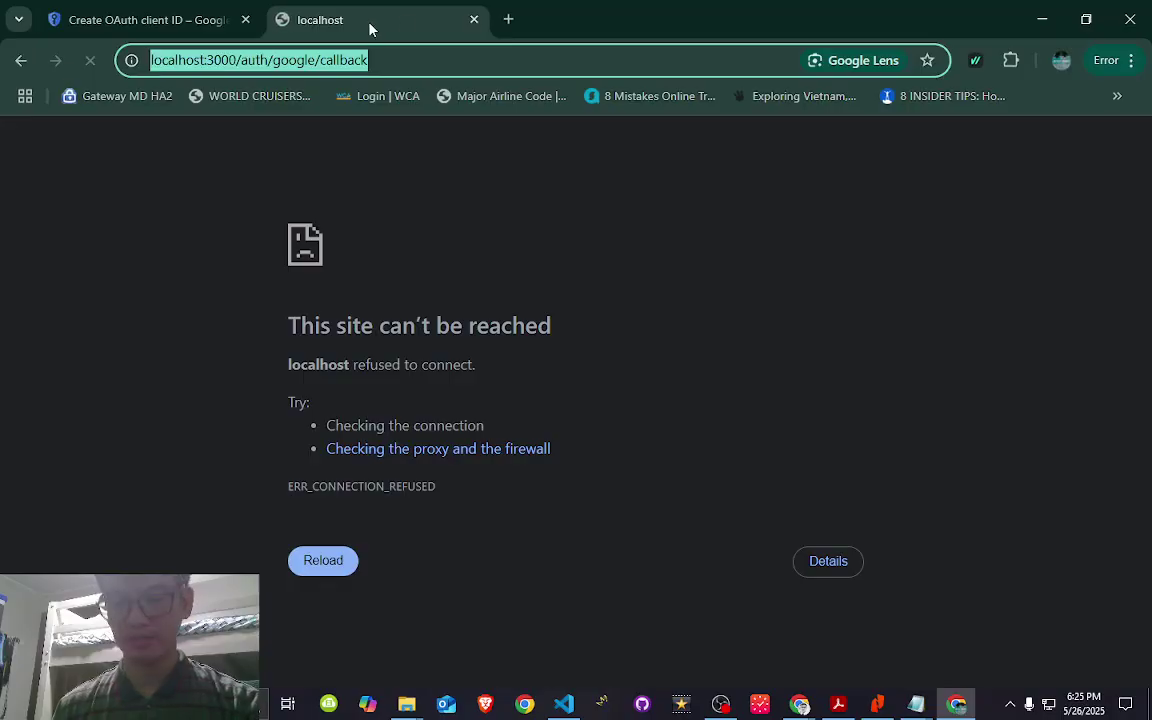
{"action": "left_click", "coordinate": [474, 19]}
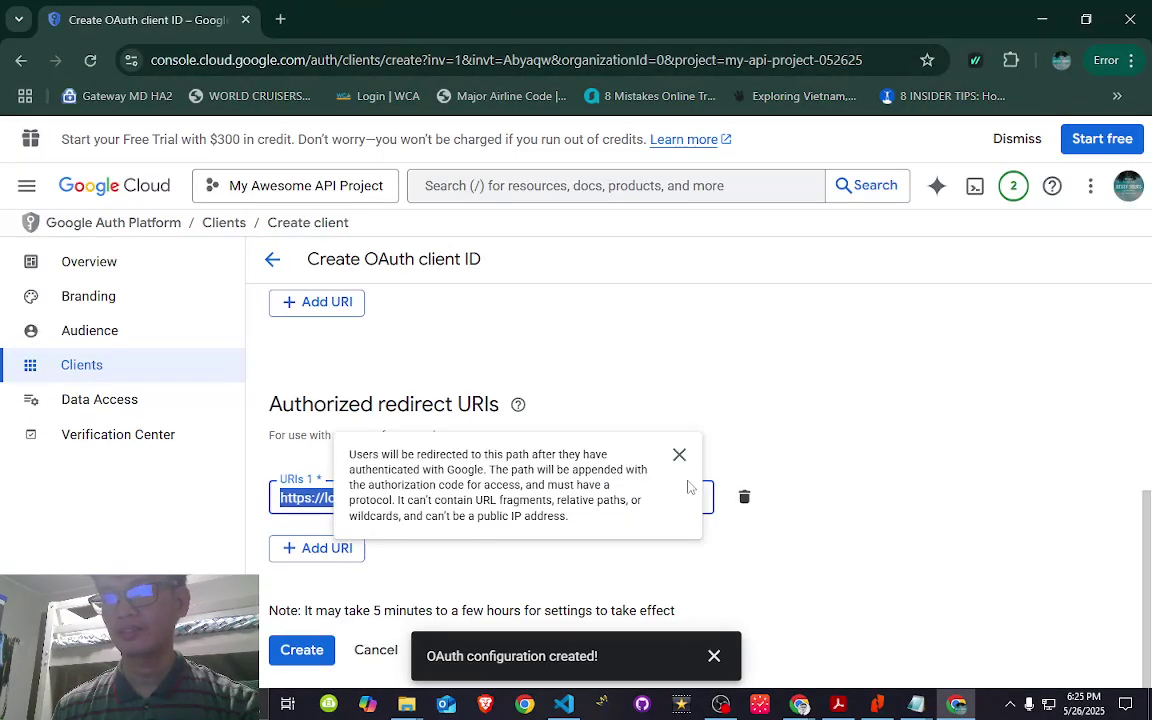
{"action": "left_click", "coordinate": [680, 455]}
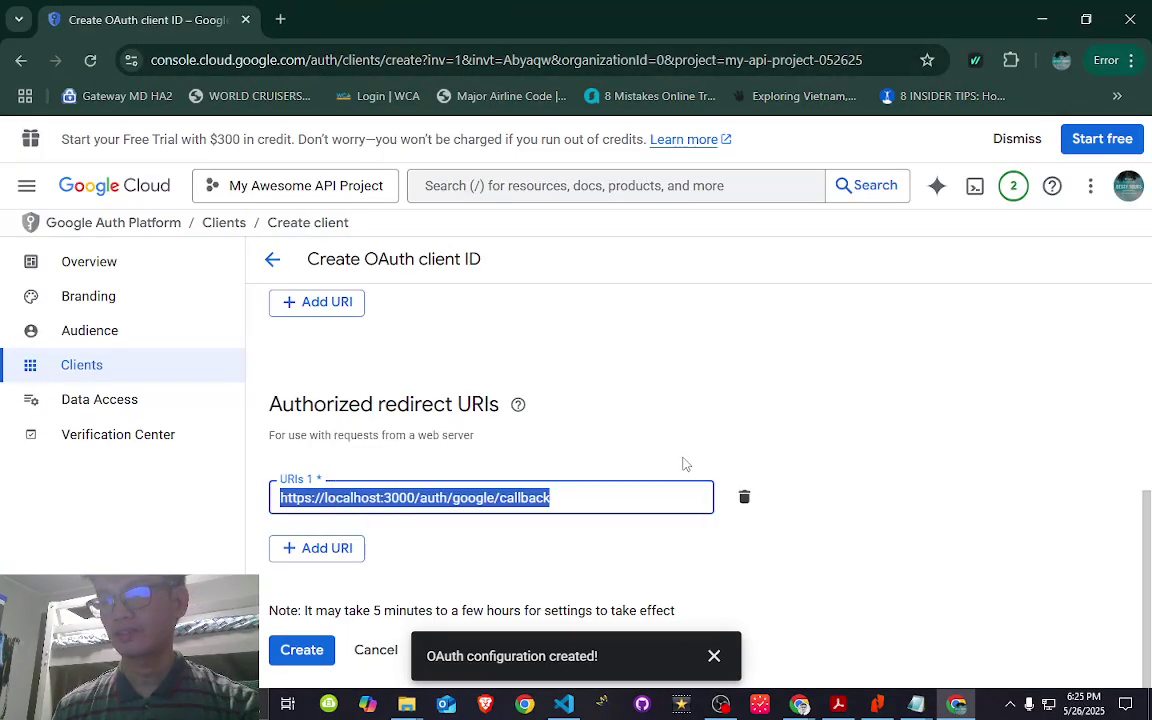
- Dismiss the 'OAuth configuration created!' notice and create the web OAuth client
{"action": "left_click", "coordinate": [535, 496]}
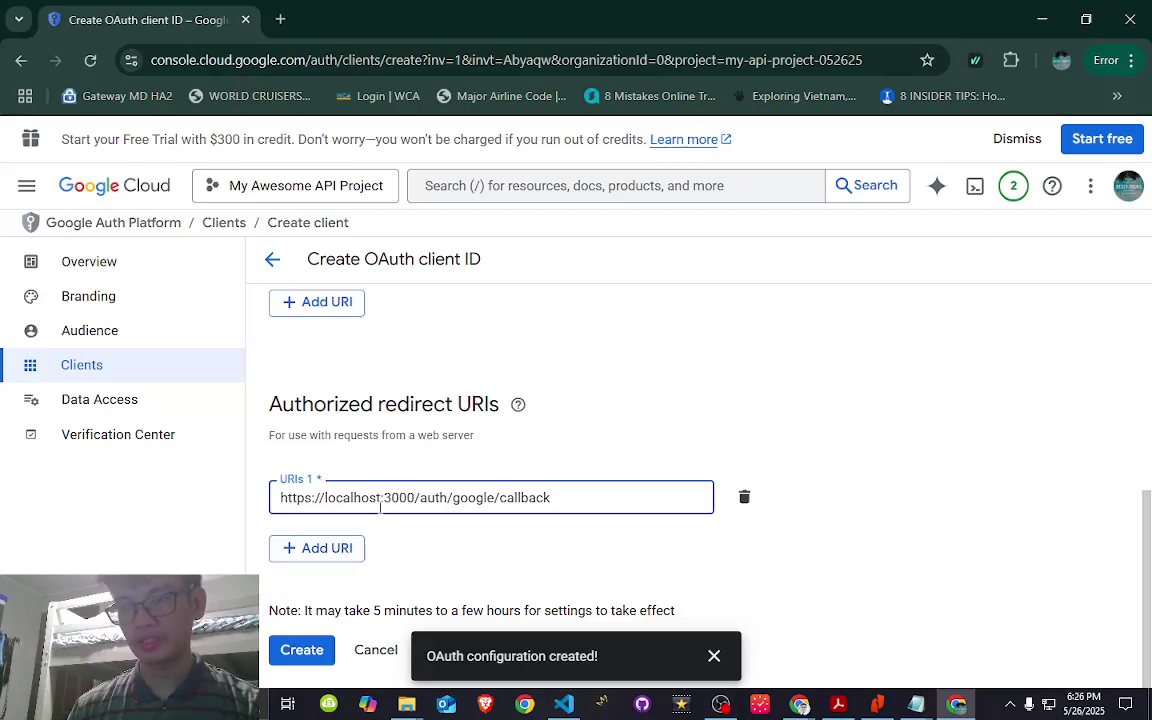
{"action": "left_click", "coordinate": [714, 656]}
{"action": "left_click", "coordinate": [302, 652]}
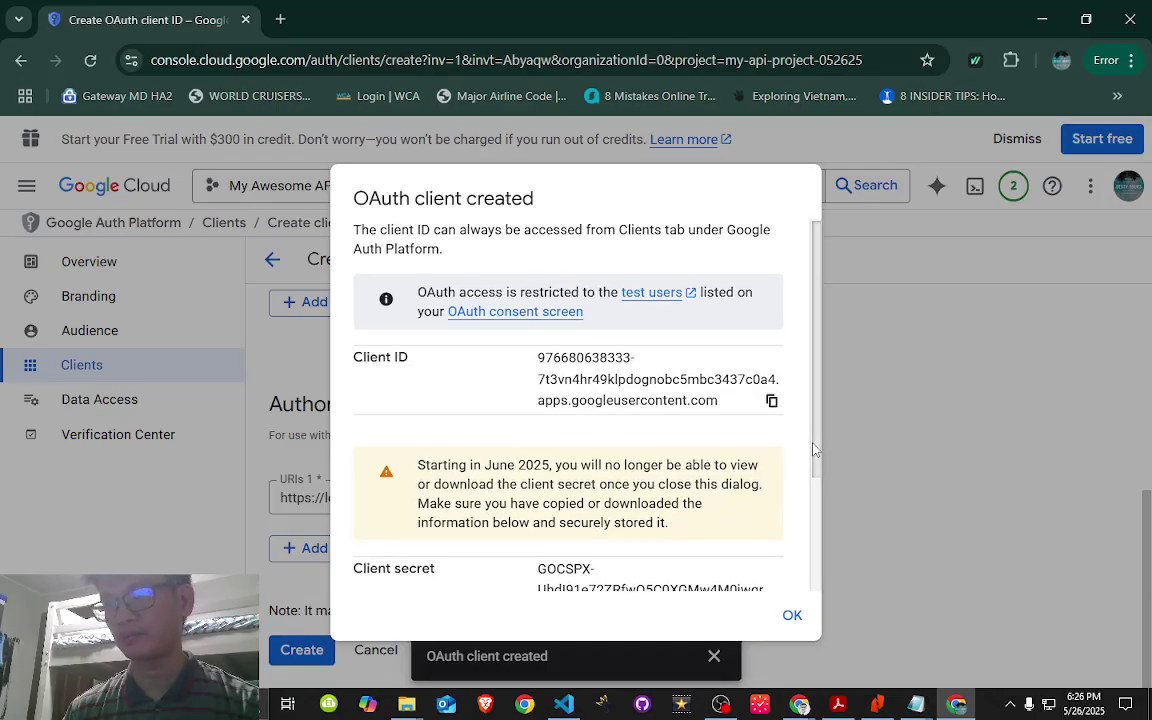
- Copy the client ID and bring up the untitled notes window
{"action": "left_click", "coordinate": [771, 404]}
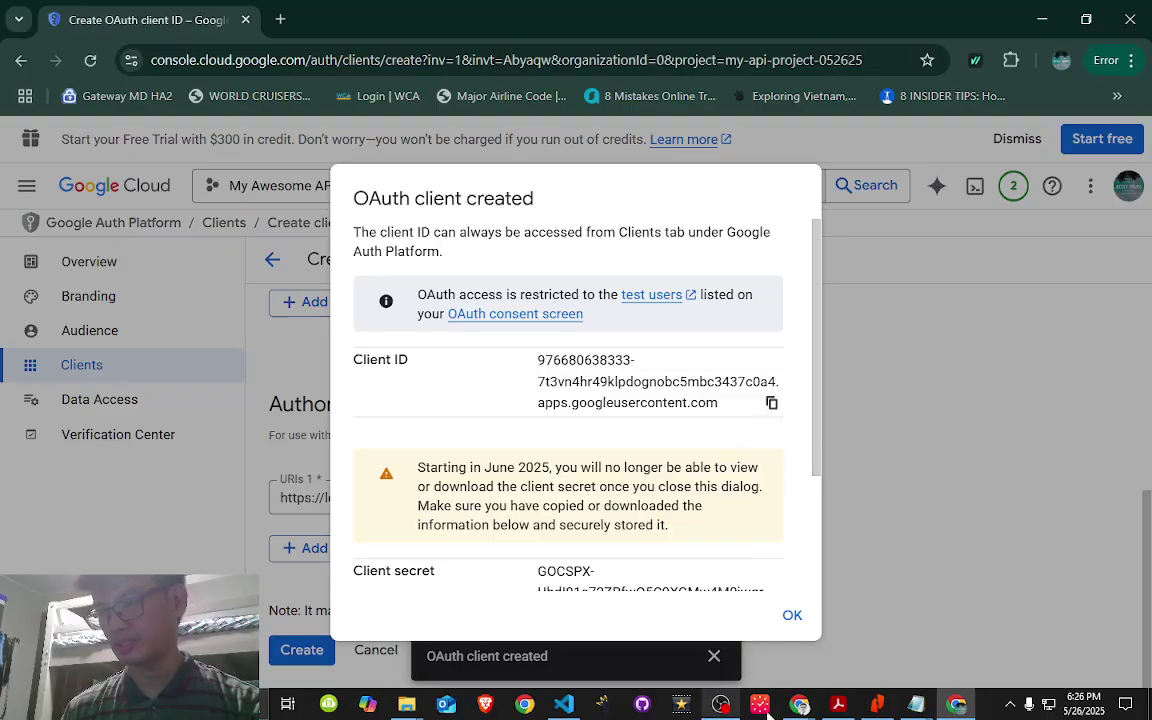
{"action": "mouse_move", "coordinate": [910, 706]}
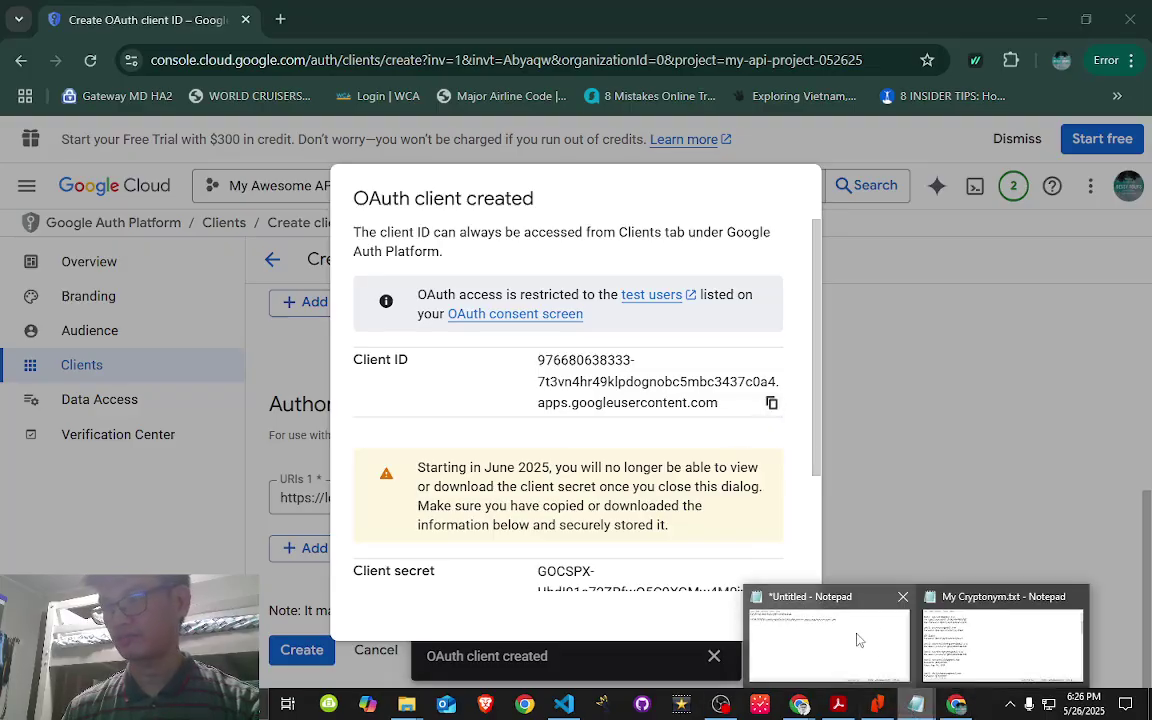
{"action": "mouse_move", "coordinate": [900, 645]}
{"action": "left_click", "coordinate": [820, 645]}
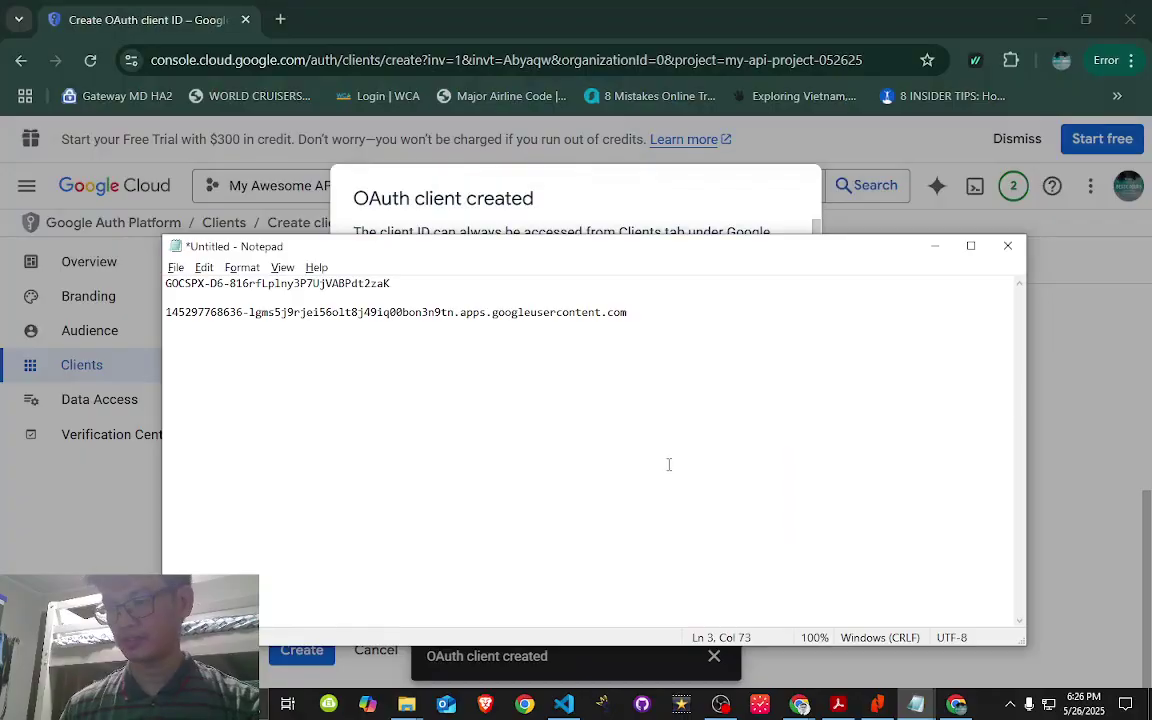
{"action": "key", "text": "alt+Tab"}
- Copy the client secret and paste it into the notes on a new line
{"action": "scroll", "coordinate": [715, 457], "scroll_direction": "down", "scroll_amount": 3}
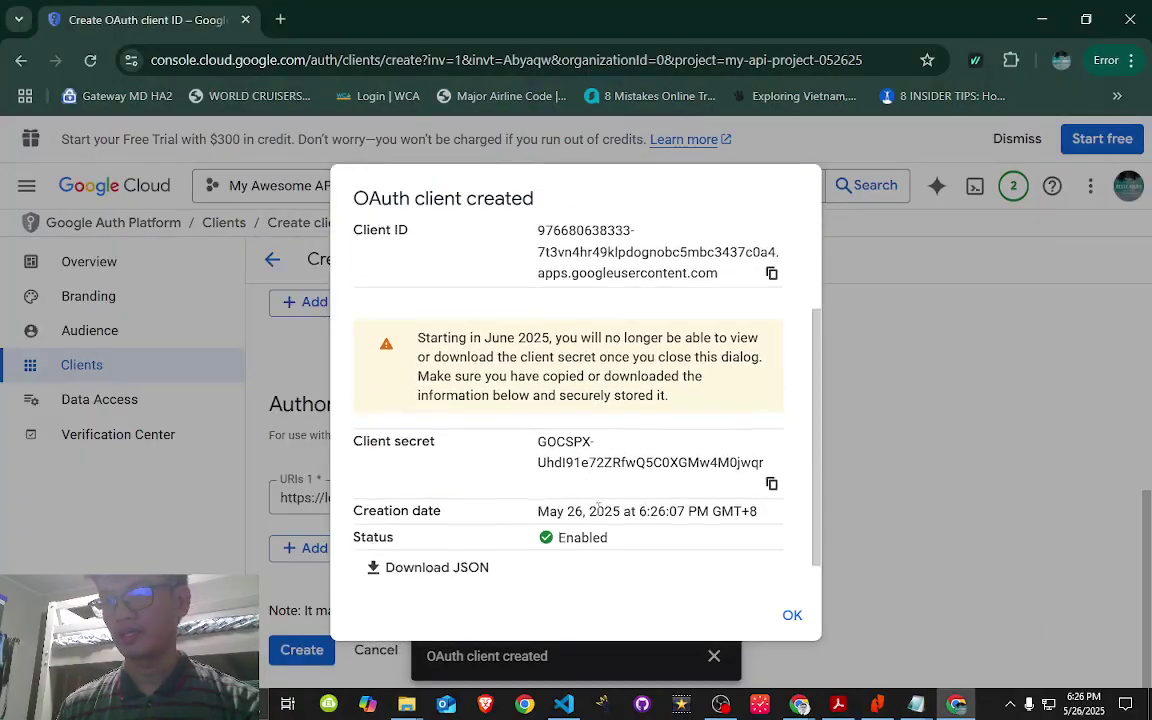
{"action": "left_click", "coordinate": [771, 449]}
{"action": "scroll", "coordinate": [766, 410], "scroll_direction": "up", "scroll_amount": 2}
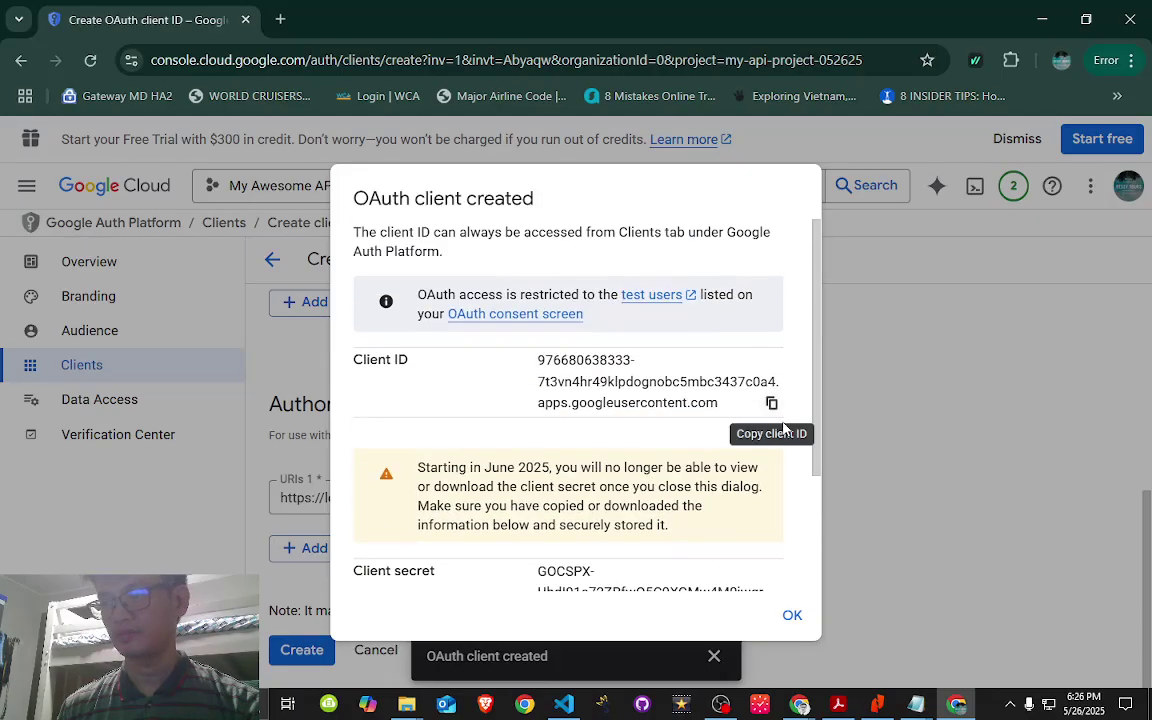
{"action": "scroll", "coordinate": [771, 560], "scroll_direction": "down", "scroll_amount": 1}
{"action": "scroll", "coordinate": [772, 578], "scroll_direction": "down", "scroll_amount": 2}
{"action": "scroll", "coordinate": [772, 578], "scroll_direction": "up", "scroll_amount": 2}
{"action": "key", "text": "alt+Tab"}
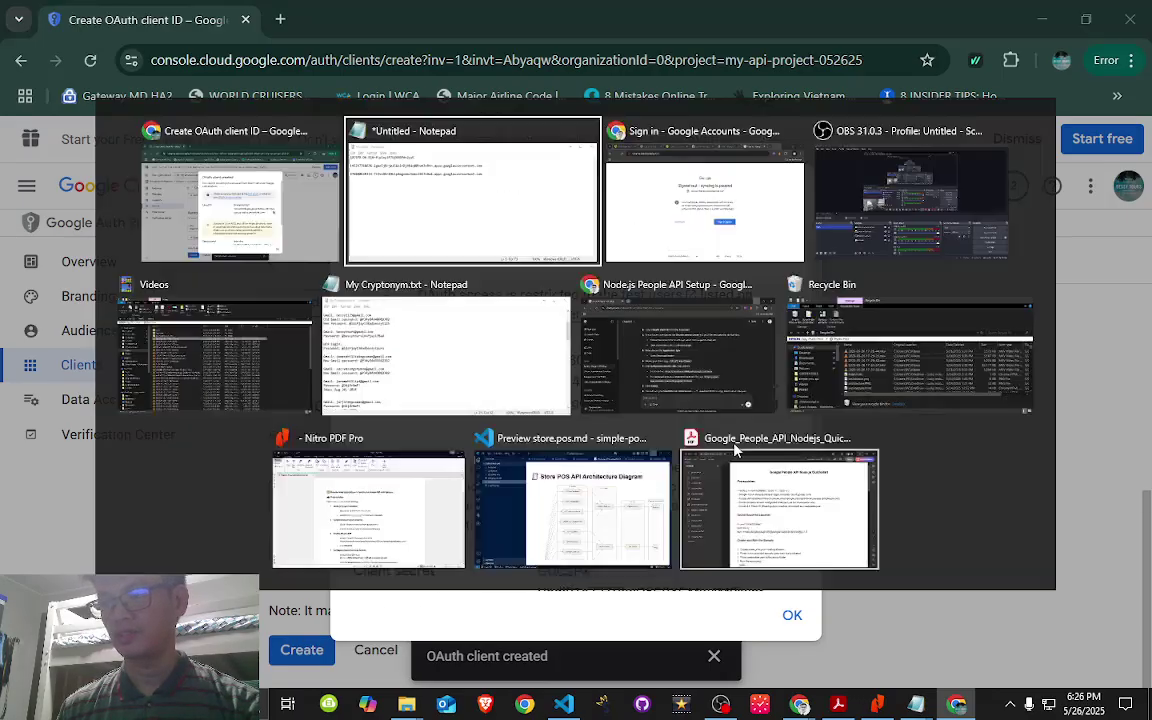
{"action": "key", "text": "Return"}
{"action": "key", "text": "Return"}
{"action": "key", "text": "ctrl+v"}
{"action": "key", "text": "alt+Tab"}
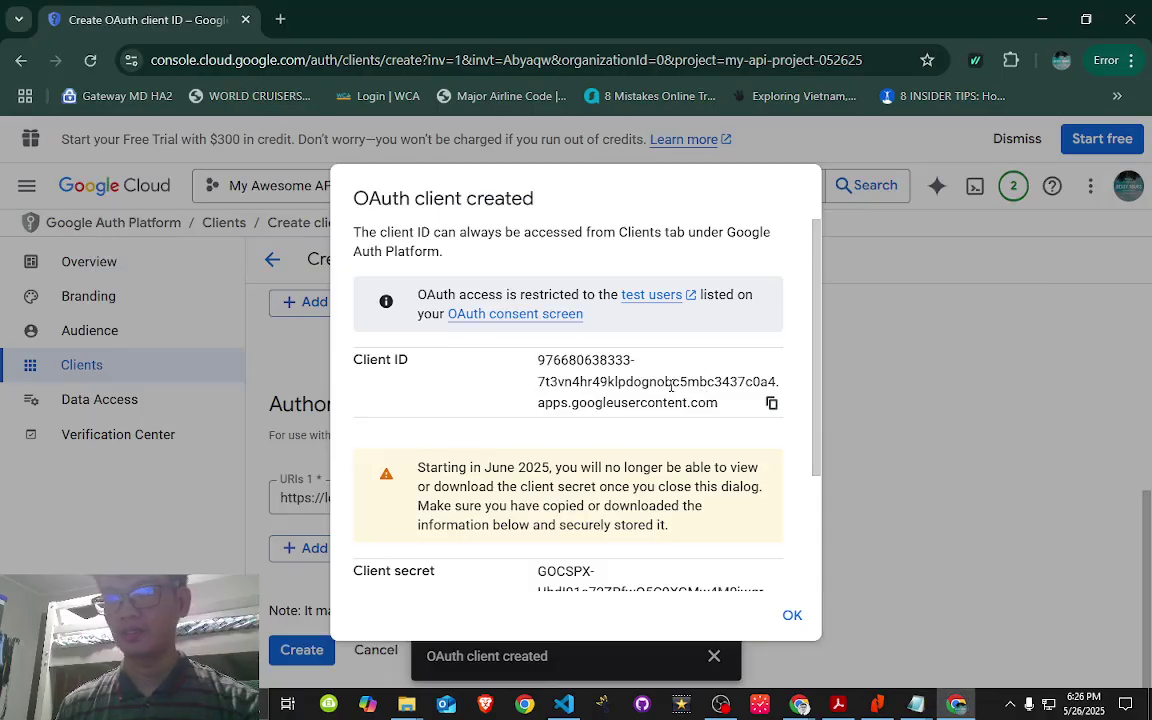
- Download the client credentials JSON, check the file, and close the dialog with OK
{"action": "scroll", "coordinate": [460, 460], "scroll_direction": "down", "scroll_amount": 2}
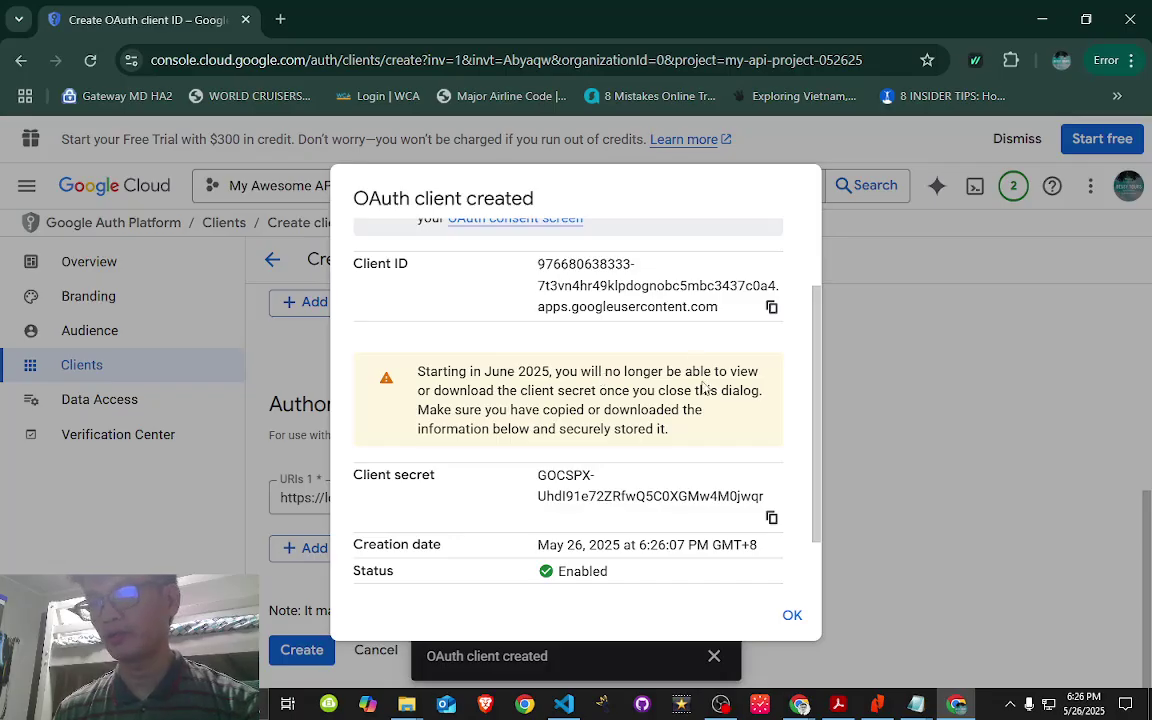
{"action": "scroll", "coordinate": [716, 413], "scroll_direction": "up", "scroll_amount": 2}
{"action": "scroll", "coordinate": [643, 505], "scroll_direction": "down", "scroll_amount": 2}
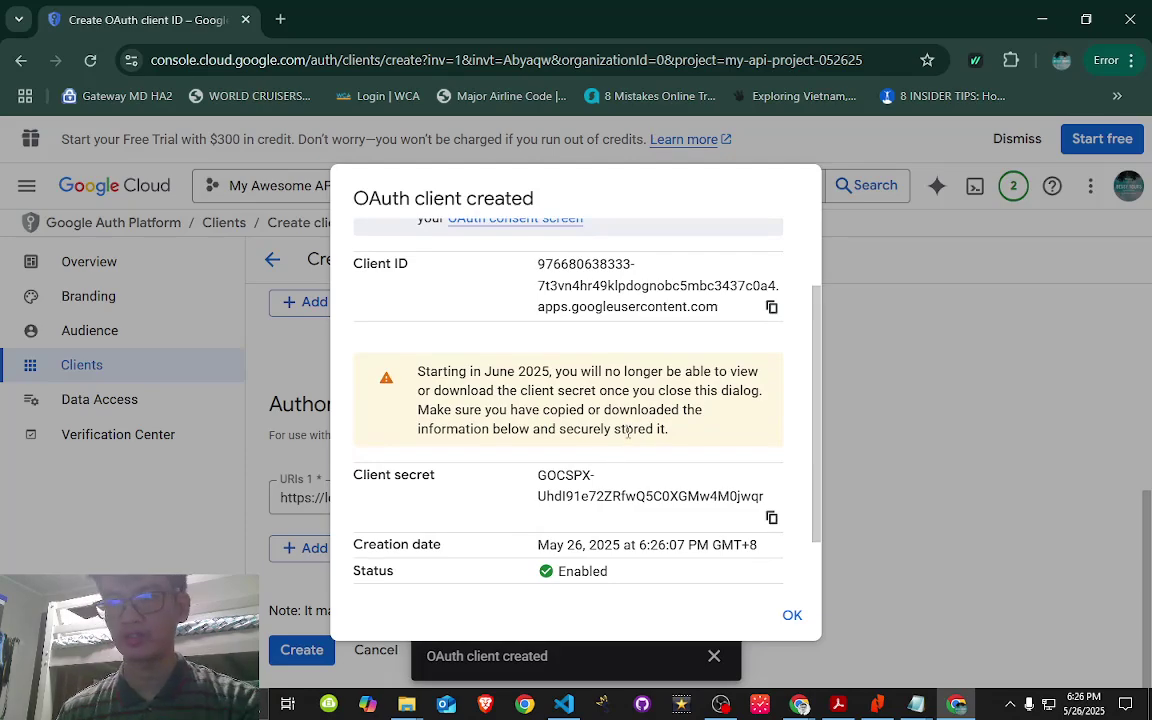
{"action": "scroll", "coordinate": [628, 432], "scroll_direction": "up", "scroll_amount": 2}
{"action": "scroll", "coordinate": [625, 455], "scroll_direction": "down", "scroll_amount": 2}
{"action": "scroll", "coordinate": [560, 480], "scroll_direction": "up", "scroll_amount": 1}
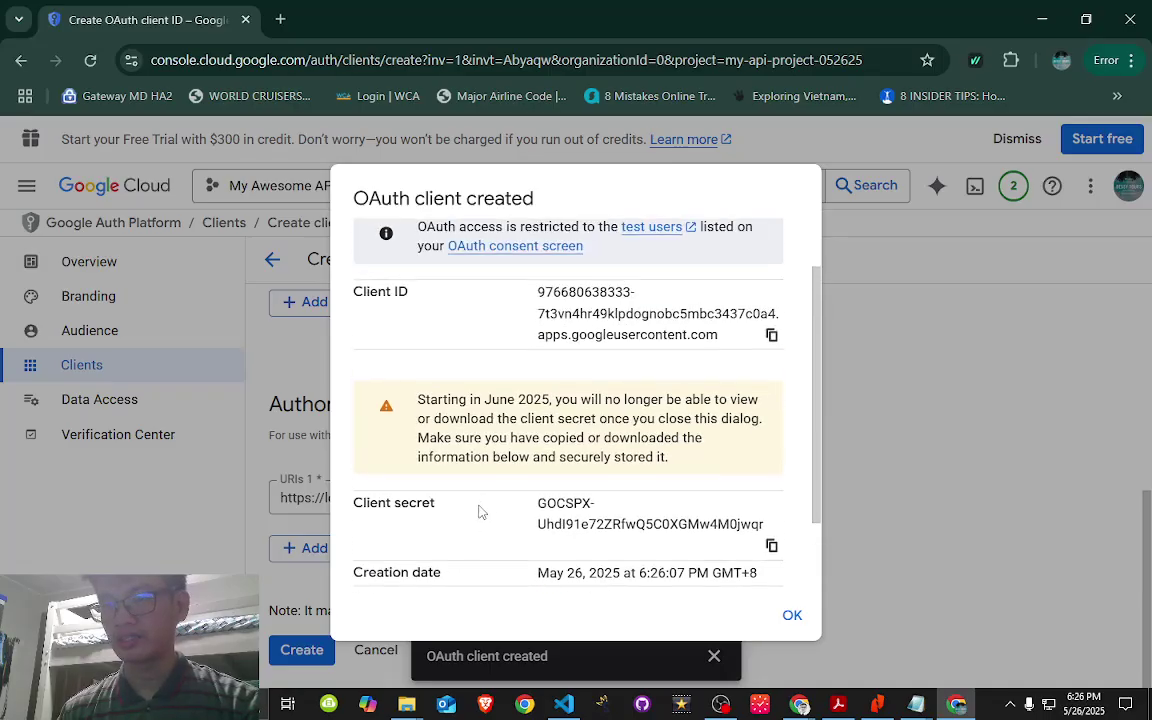
{"action": "scroll", "coordinate": [556, 418], "scroll_direction": "down", "scroll_amount": 1}
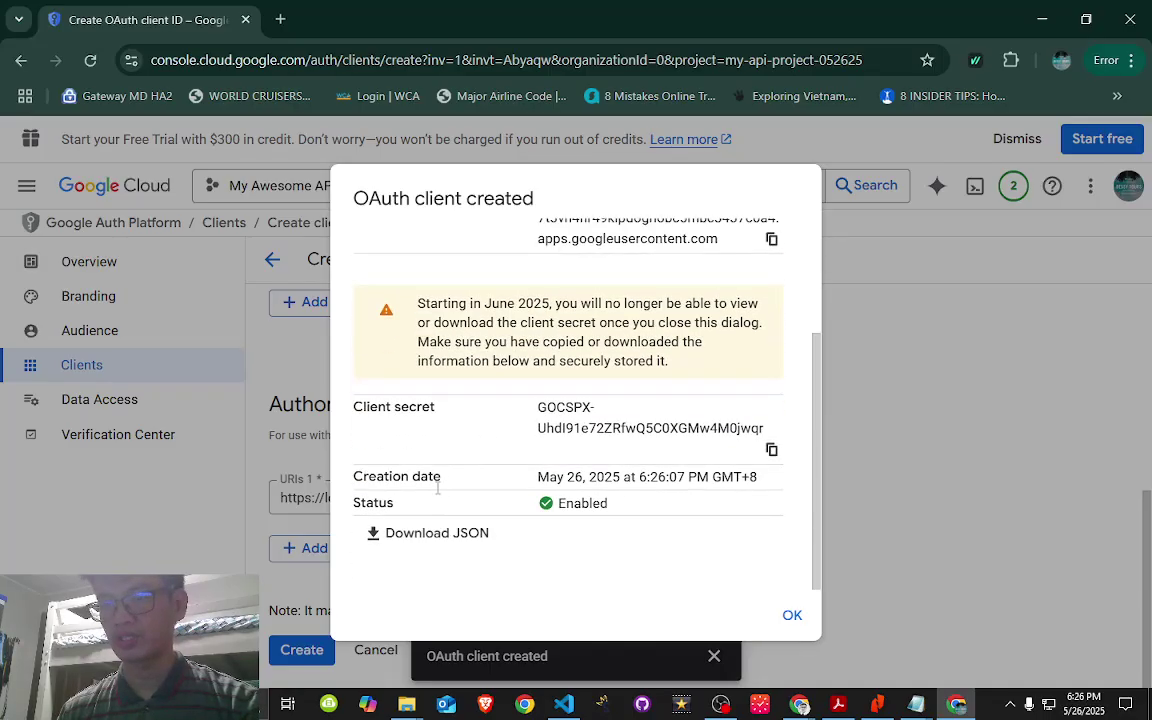
{"action": "left_click", "coordinate": [414, 536]}
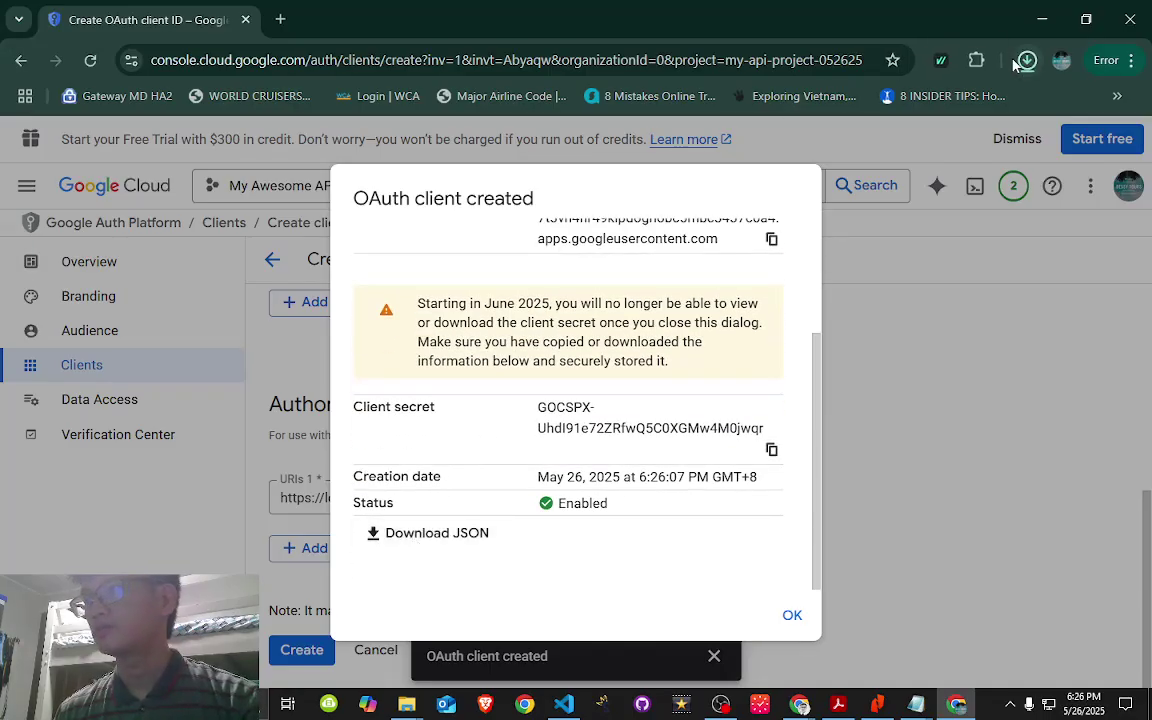
{"action": "left_click", "coordinate": [1028, 62]}
{"action": "scroll", "coordinate": [716, 483], "scroll_direction": "up", "scroll_amount": 2}
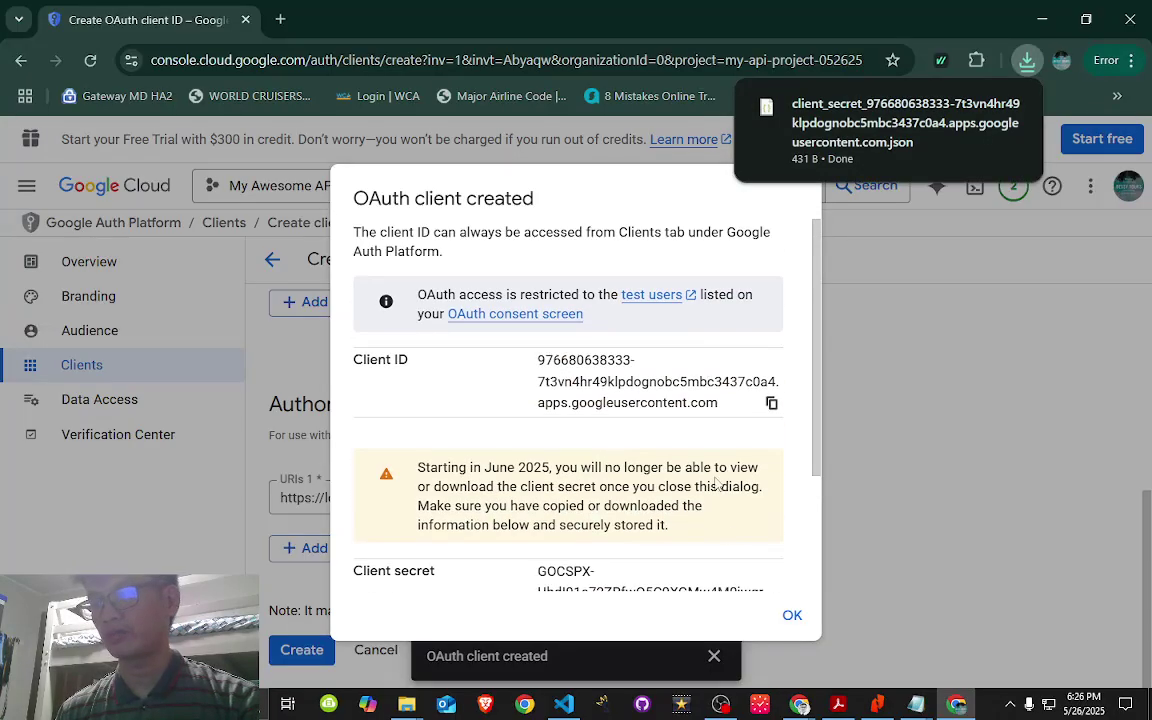
{"action": "left_click", "coordinate": [792, 617]}
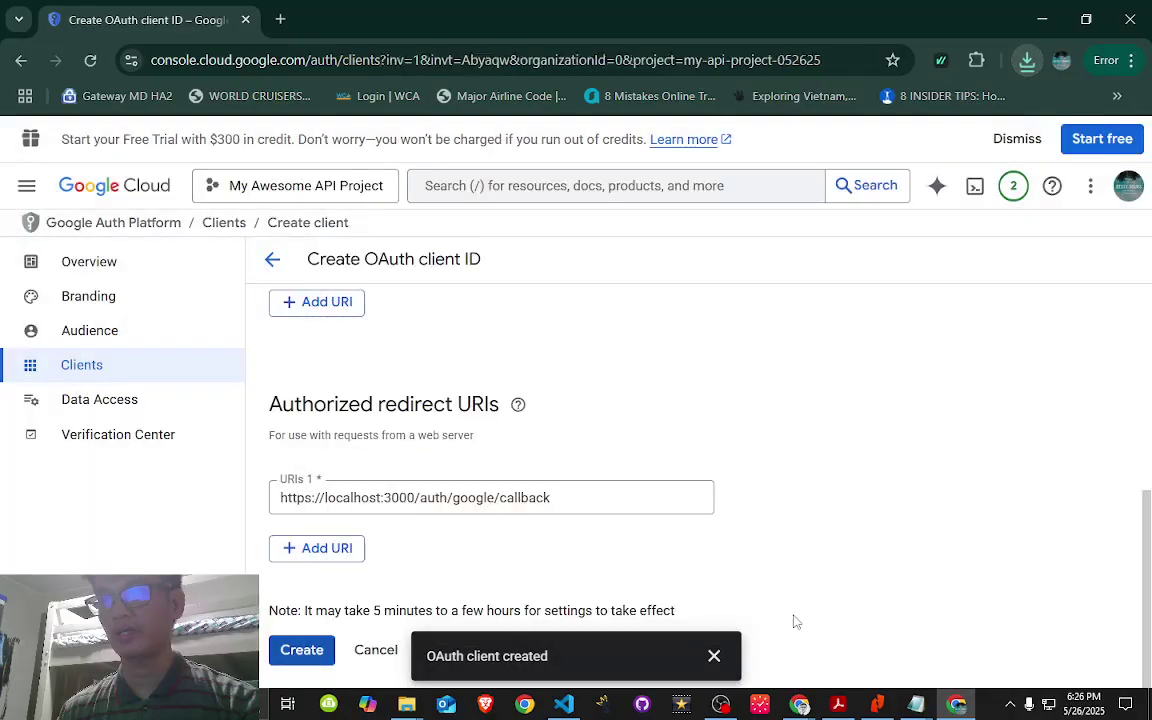